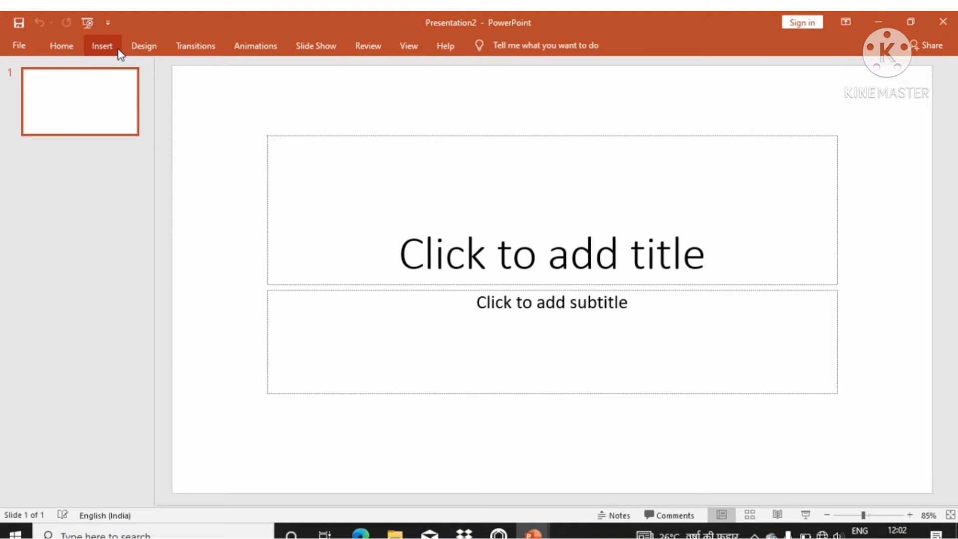
Step: Set the slide size to A4 Paper in portrait orientation, scaling content to fit
click(143, 46)
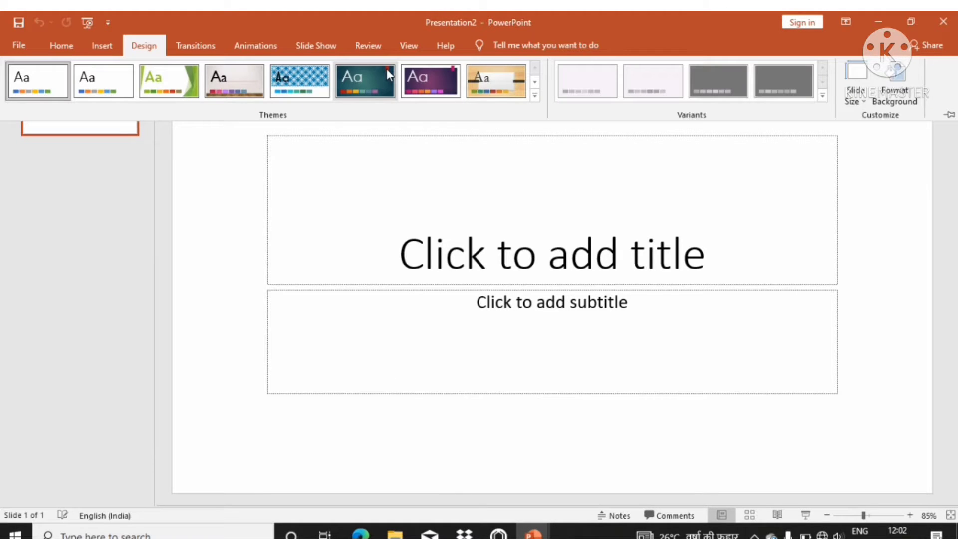
click(856, 82)
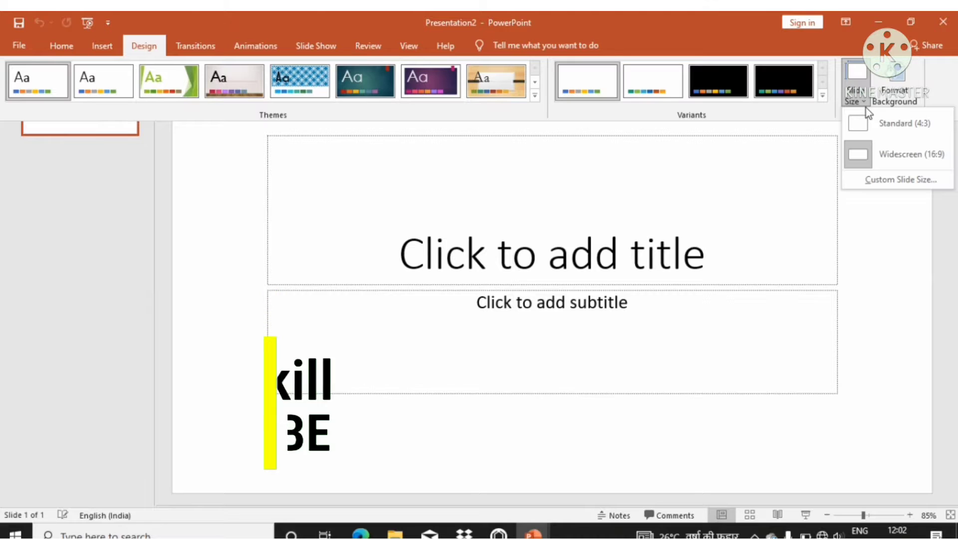
click(869, 178)
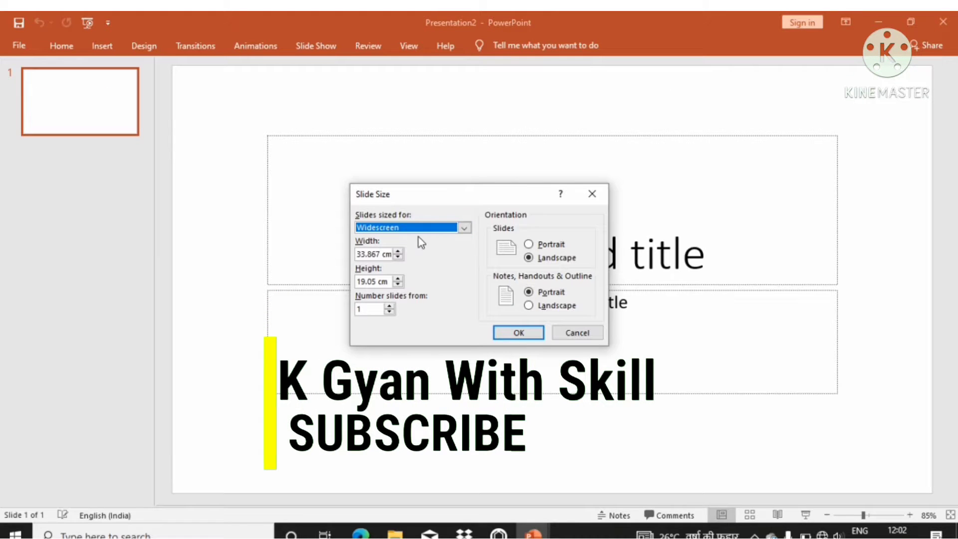
click(464, 229)
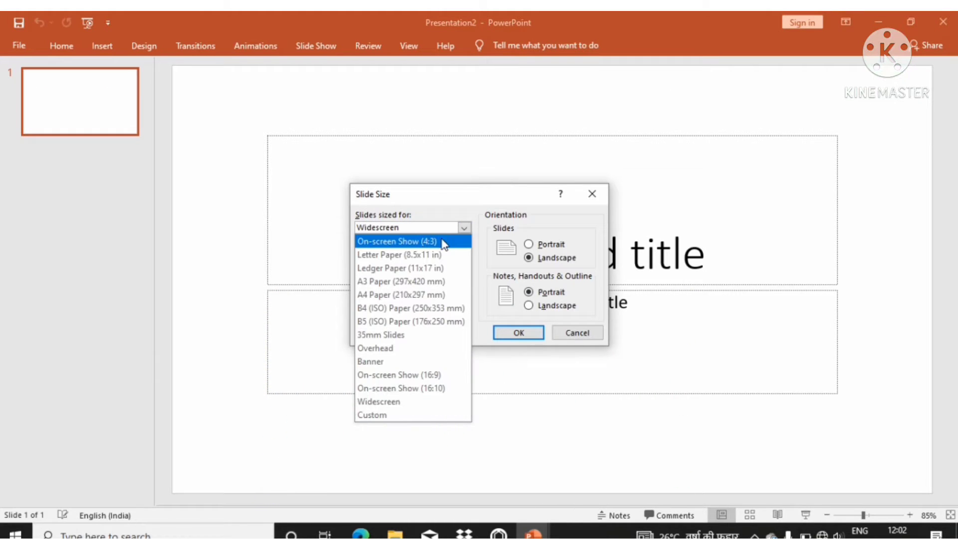
click(375, 297)
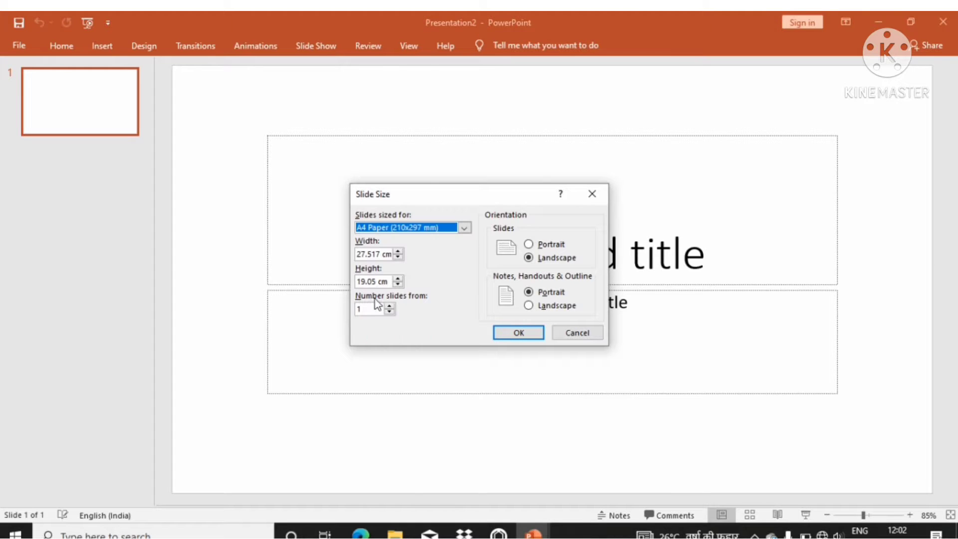
click(529, 244)
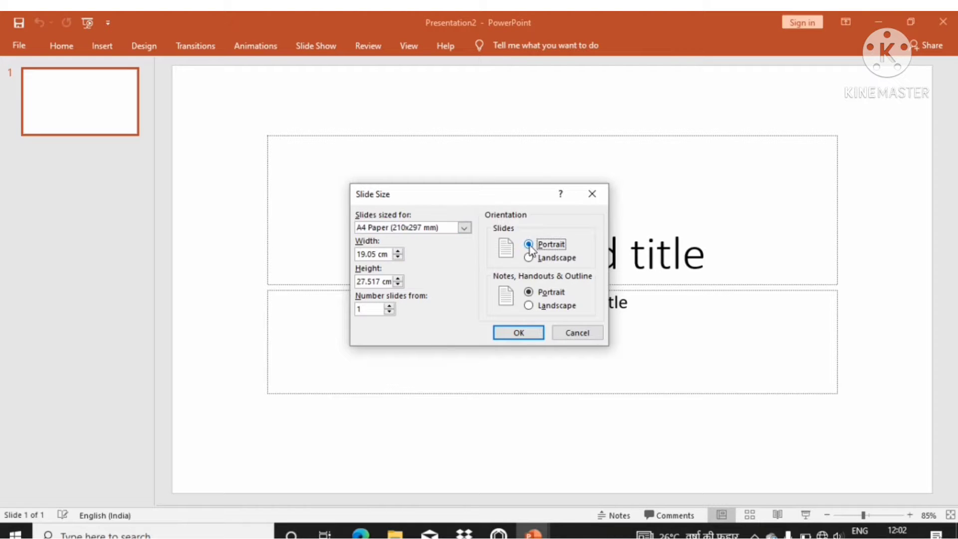
click(517, 335)
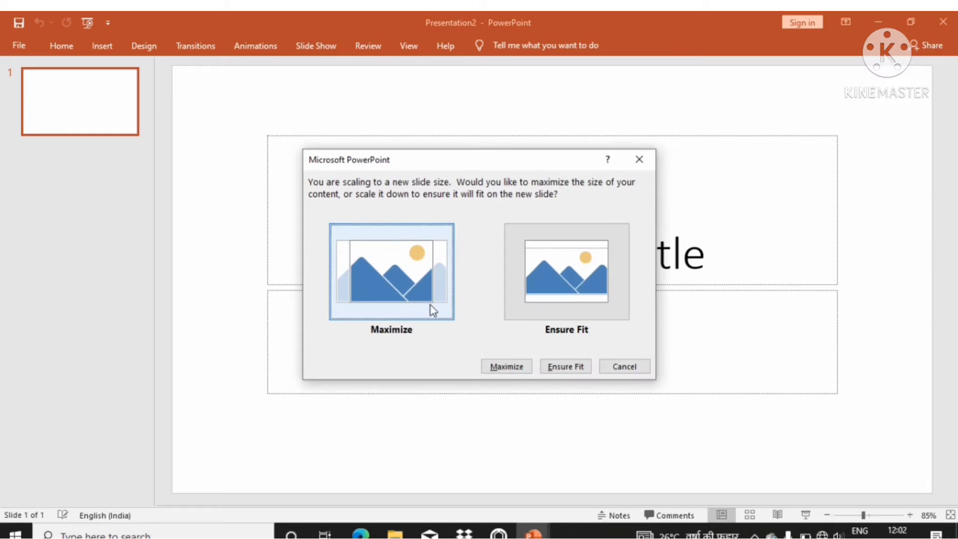
click(397, 288)
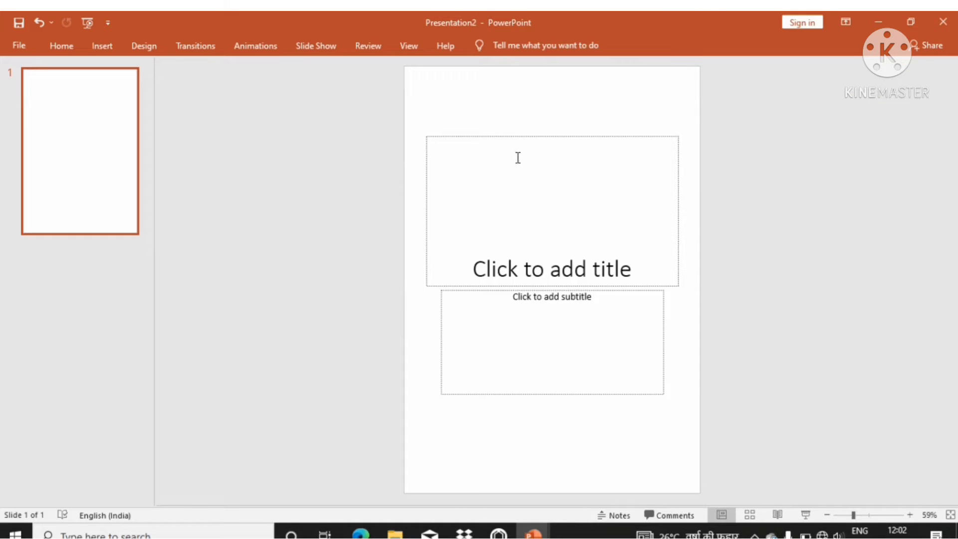
Step: Delete the title and subtitle placeholders to leave a blank page
click(476, 136)
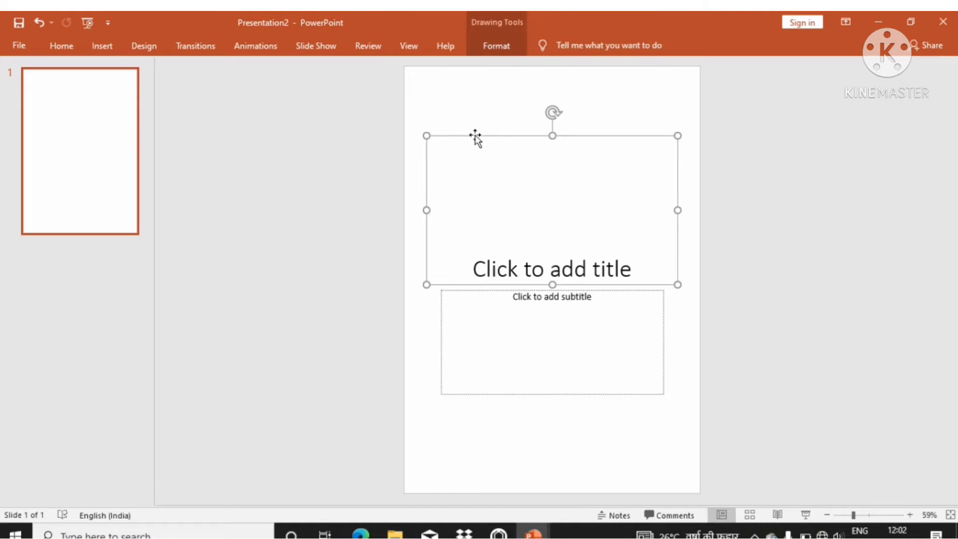
key(Delete)
click(455, 289)
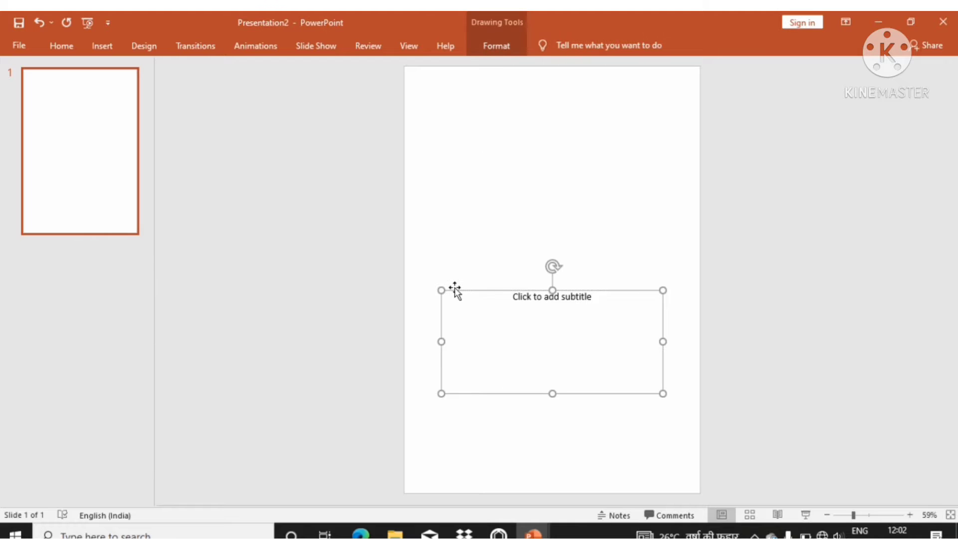
key(Delete)
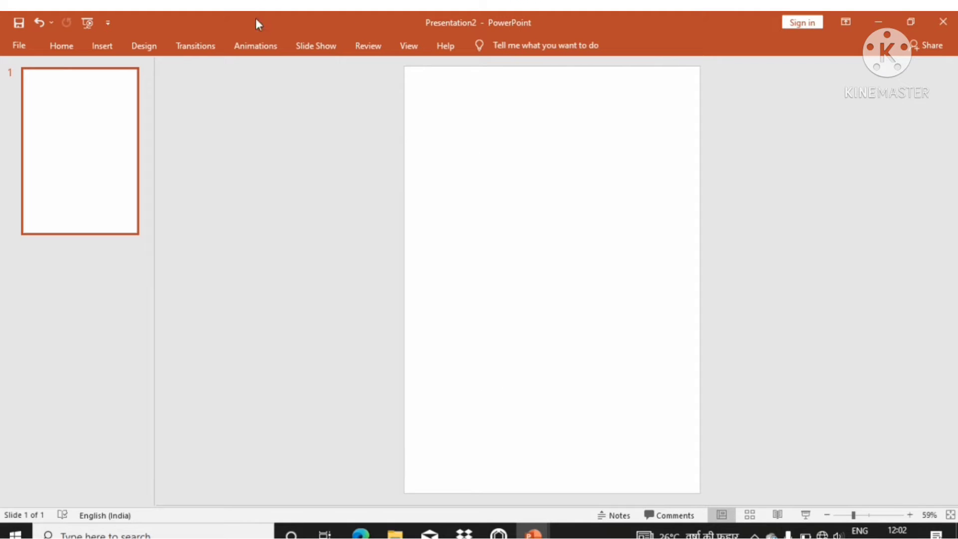
Step: Draw a freeform pentagon from the left edge to the top, top-right and bottom-right corners
click(114, 43)
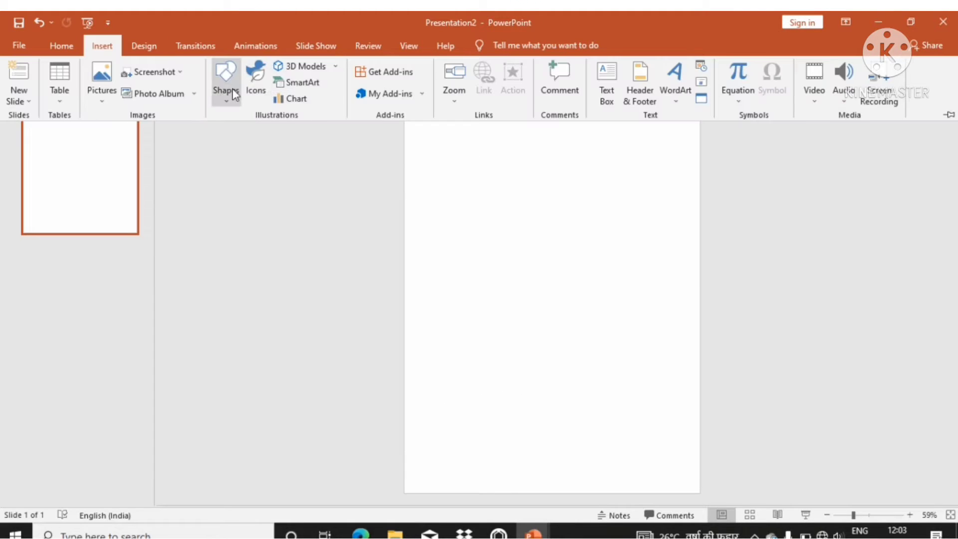
click(225, 83)
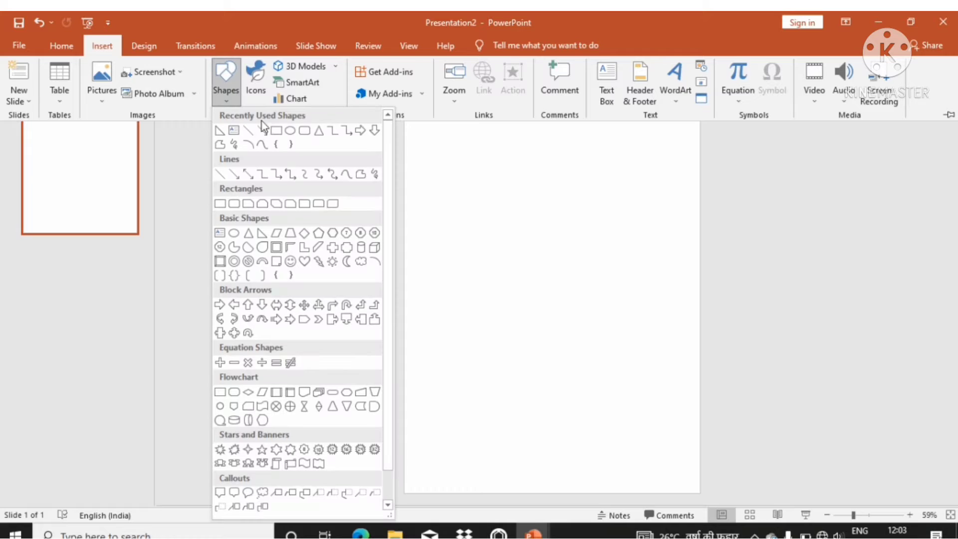
click(346, 174)
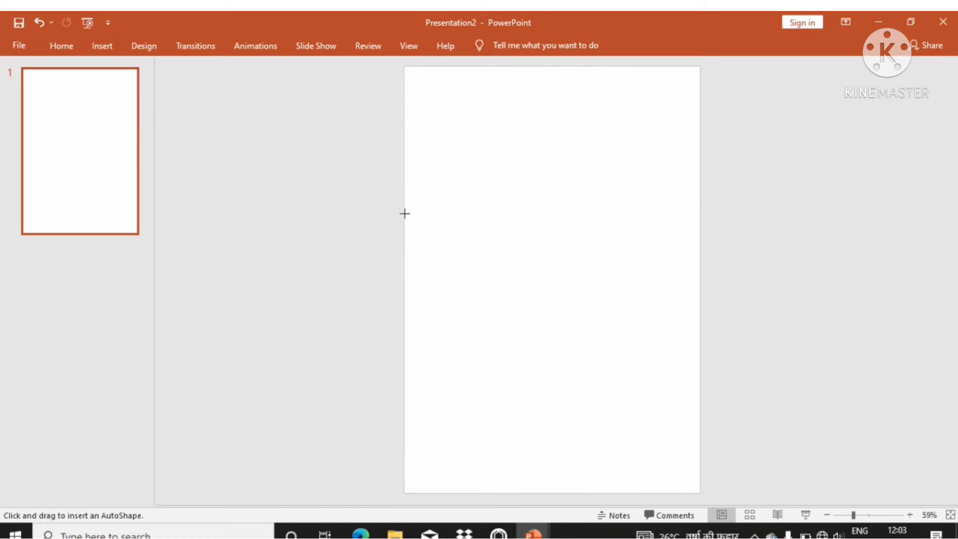
mouse_move(408, 211)
mouse_down()
mouse_move(544, 66)
mouse_move(701, 67)
mouse_up()
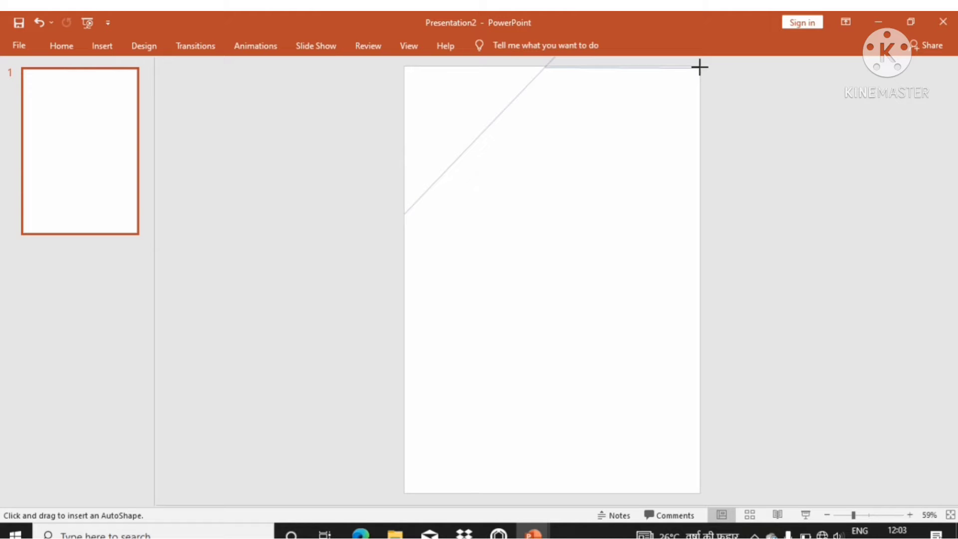
mouse_move(699, 67)
mouse_down()
mouse_move(684, 301)
mouse_move(700, 493)
mouse_up()
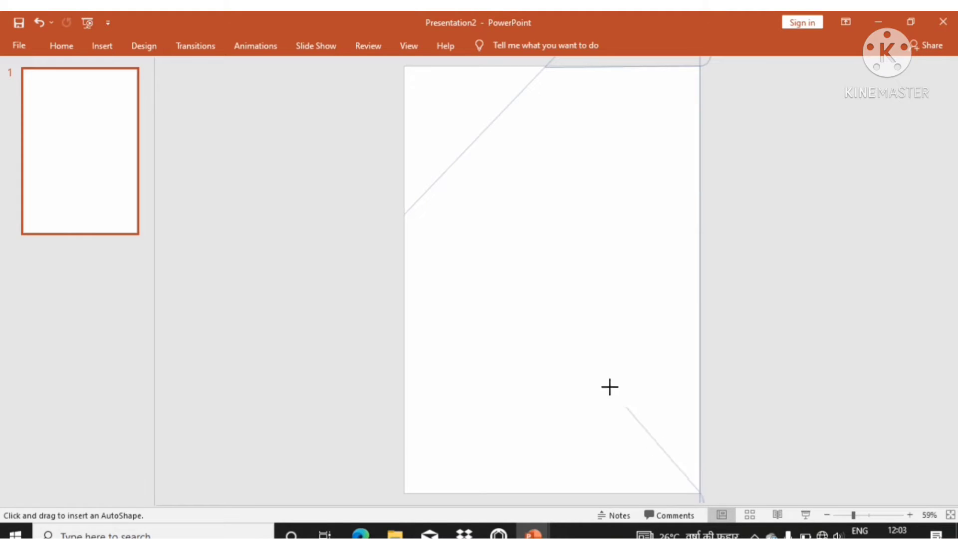
click(406, 214)
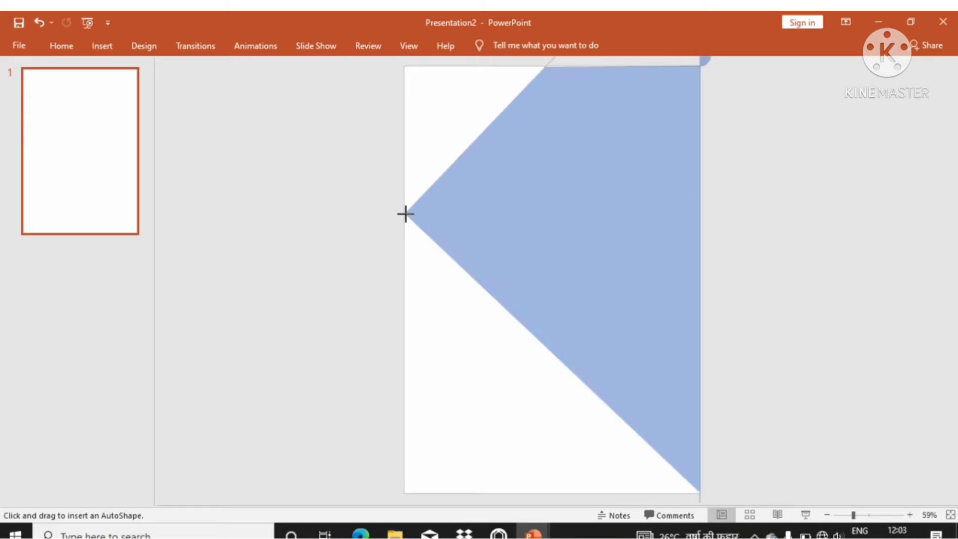
click(405, 214)
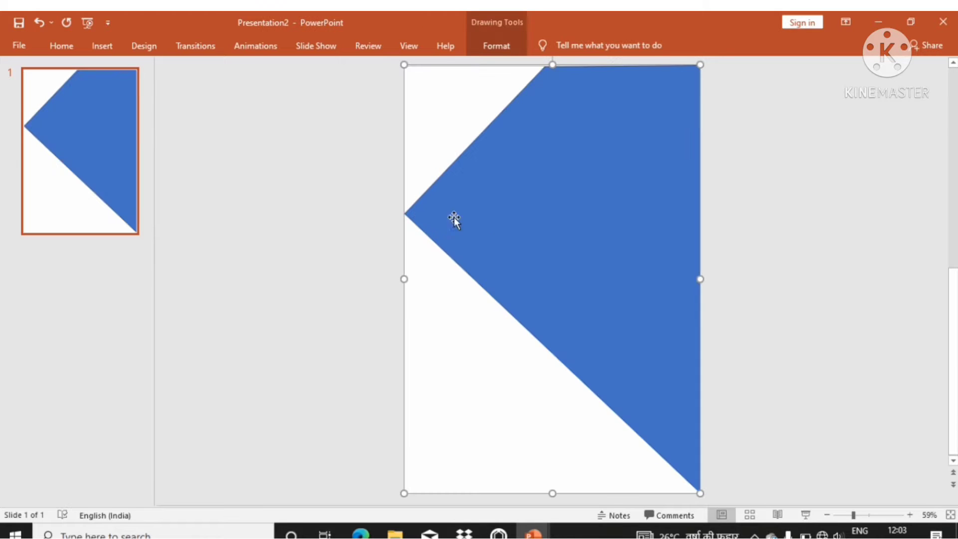
Step: Fill the freeform light grey with a matching light outline so no edge shows
click(496, 45)
click(359, 67)
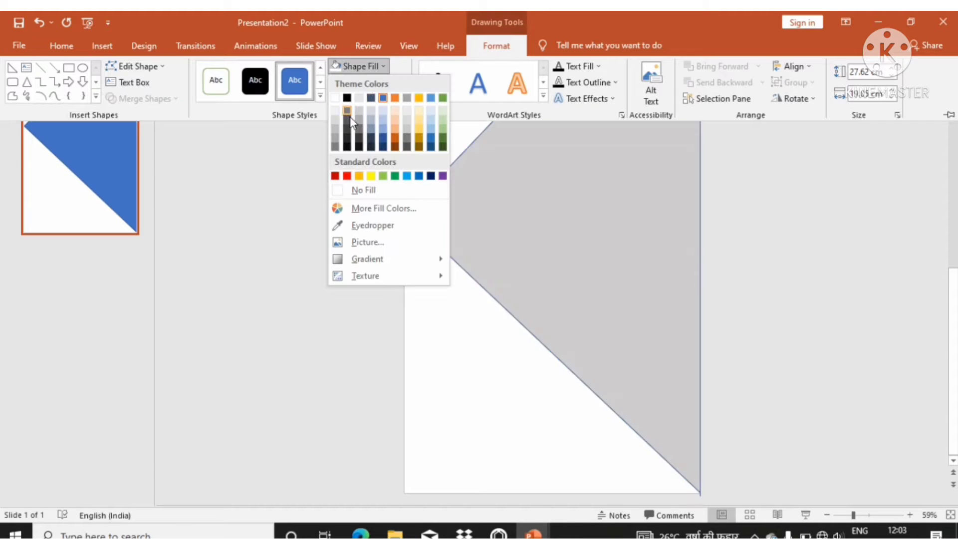
click(335, 118)
click(362, 83)
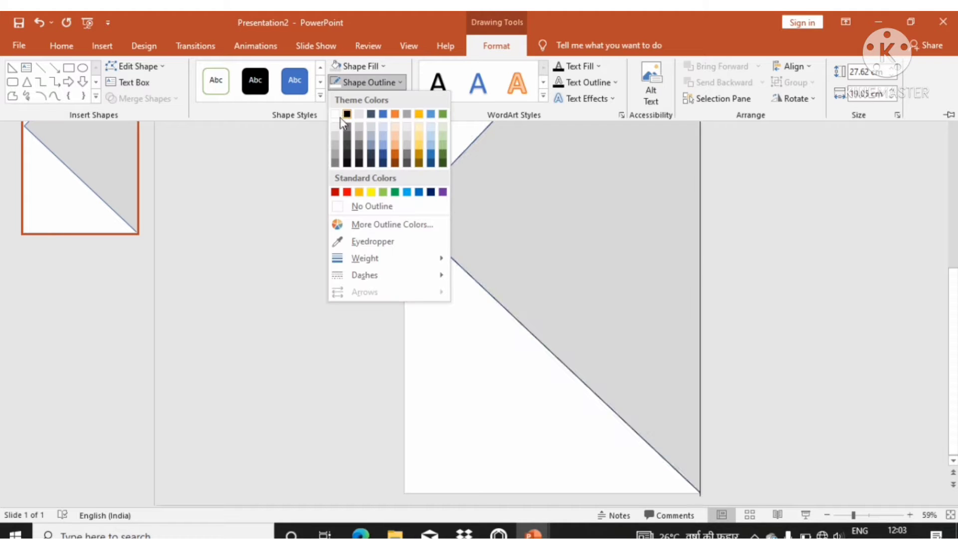
click(335, 133)
key(ctrl+F1)
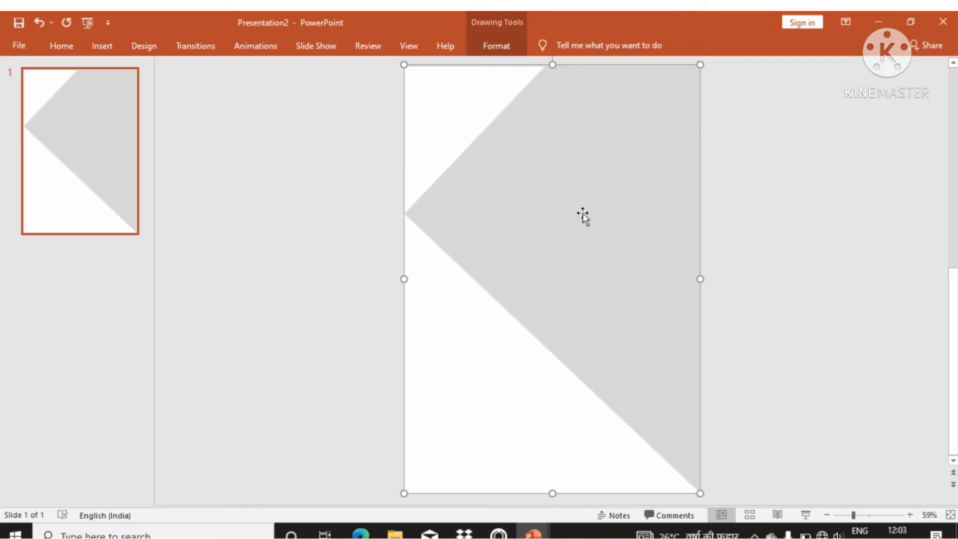
Step: Draw a blue right triangle, flip it horizontally and move it to the lower right
click(111, 47)
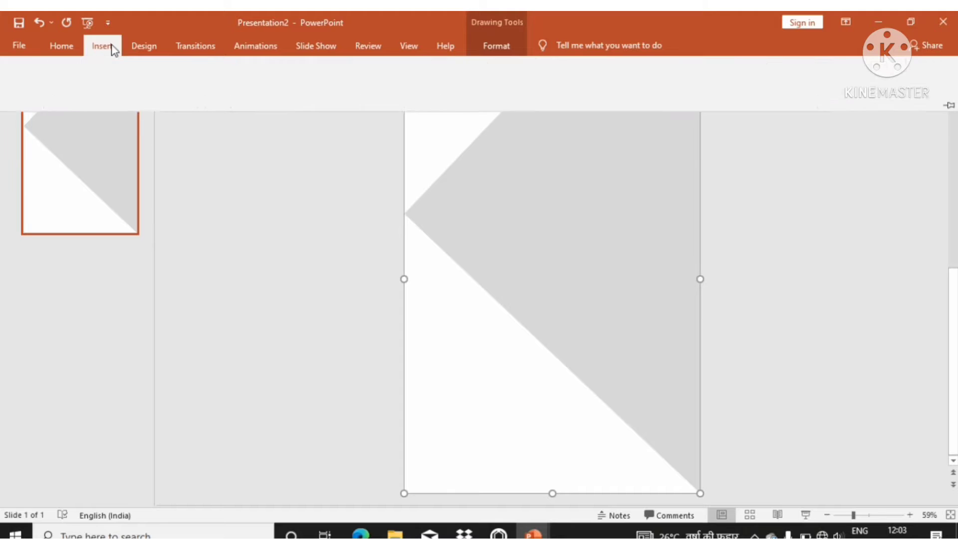
click(226, 77)
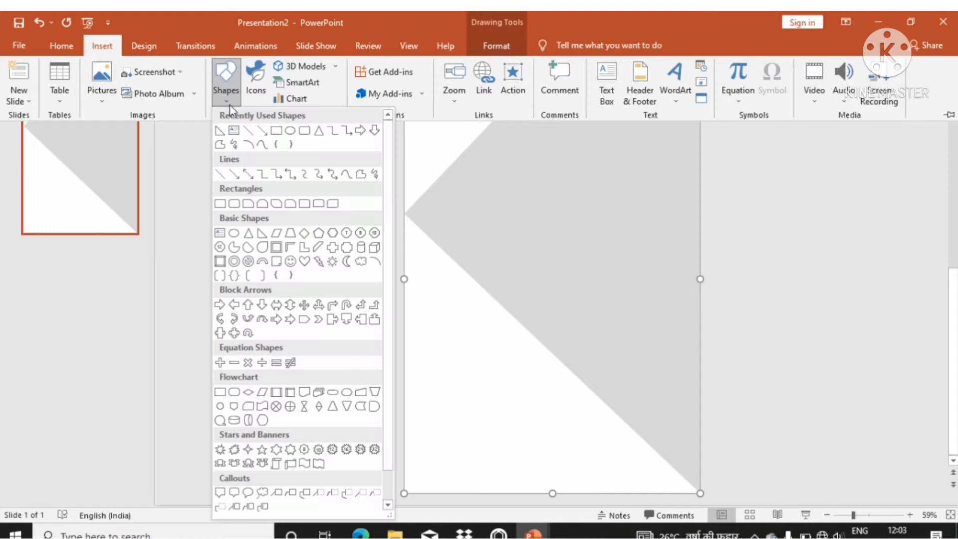
click(220, 130)
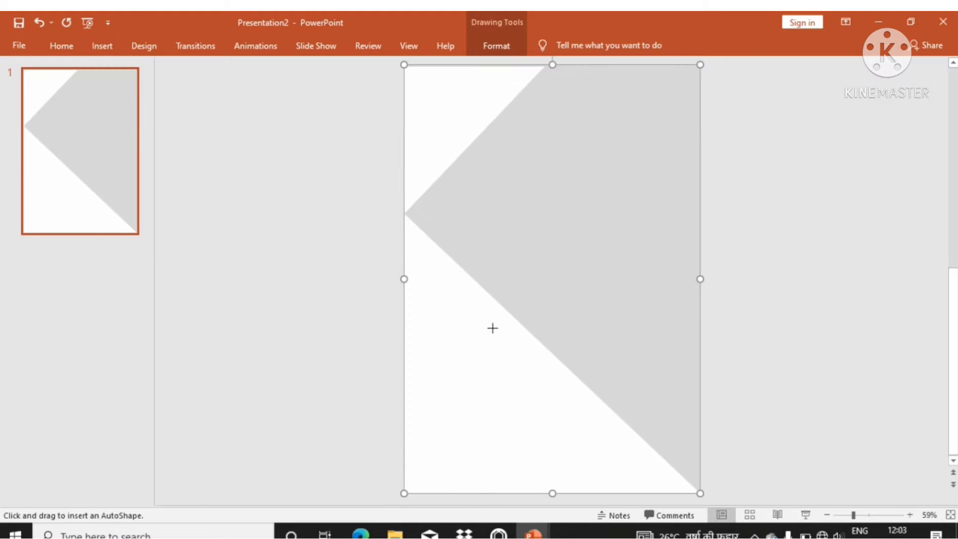
mouse_move(479, 304)
mouse_down()
mouse_move(648, 479)
mouse_move(695, 493)
mouse_up()
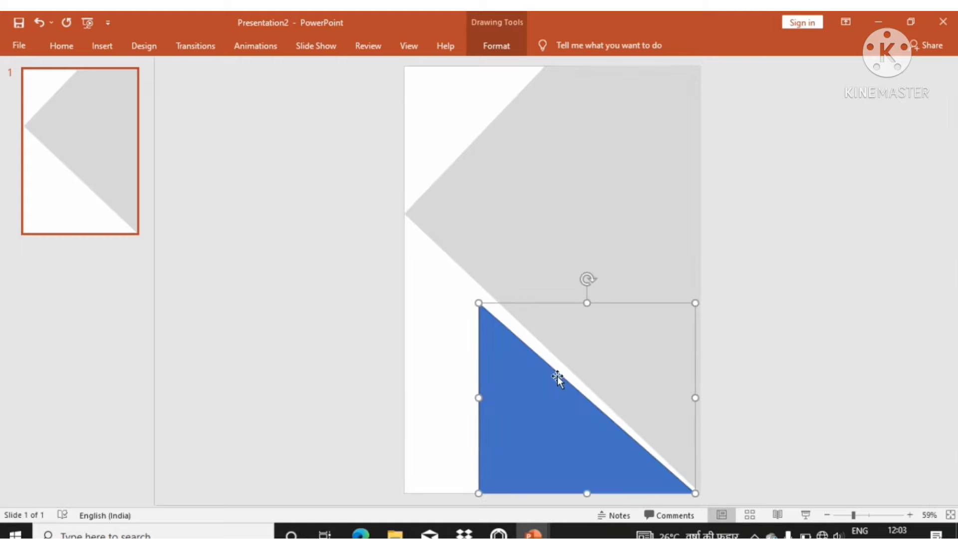
drag(478, 397, 829, 398)
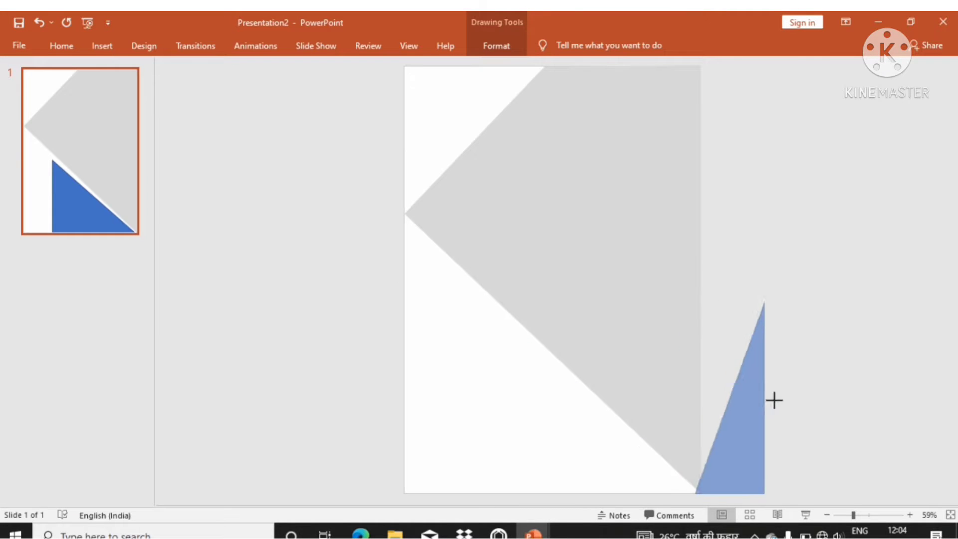
drag(776, 422, 651, 426)
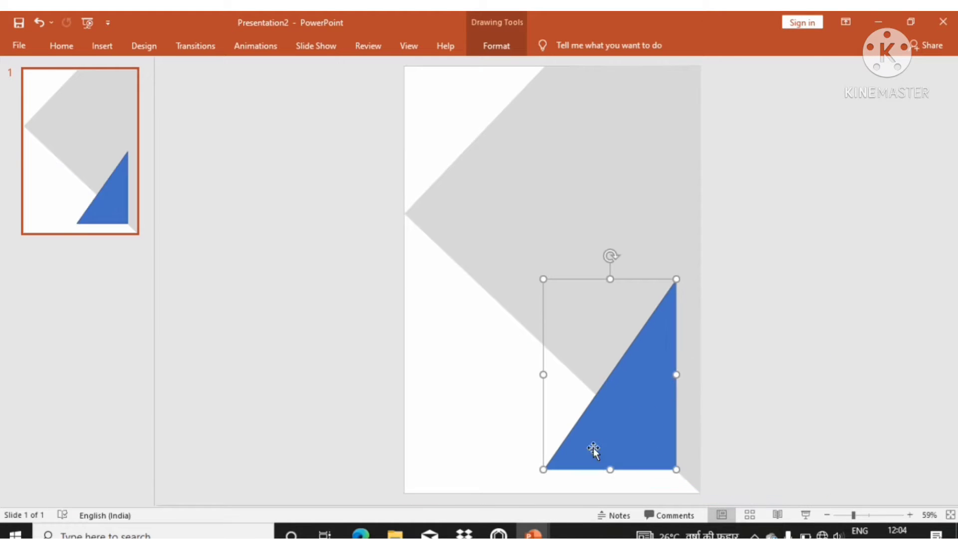
Step: Stretch the triangle into the bottom-right corner up to the grey edge, then drag a copy upward
drag(537, 471, 474, 492)
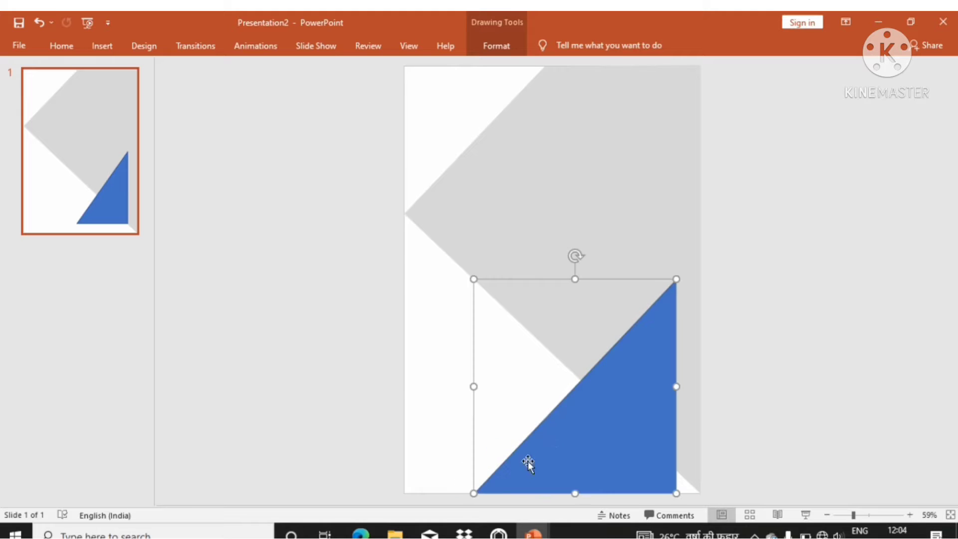
mouse_move(560, 450)
mouse_down()
mouse_move(602, 444)
mouse_move(578, 451)
mouse_up()
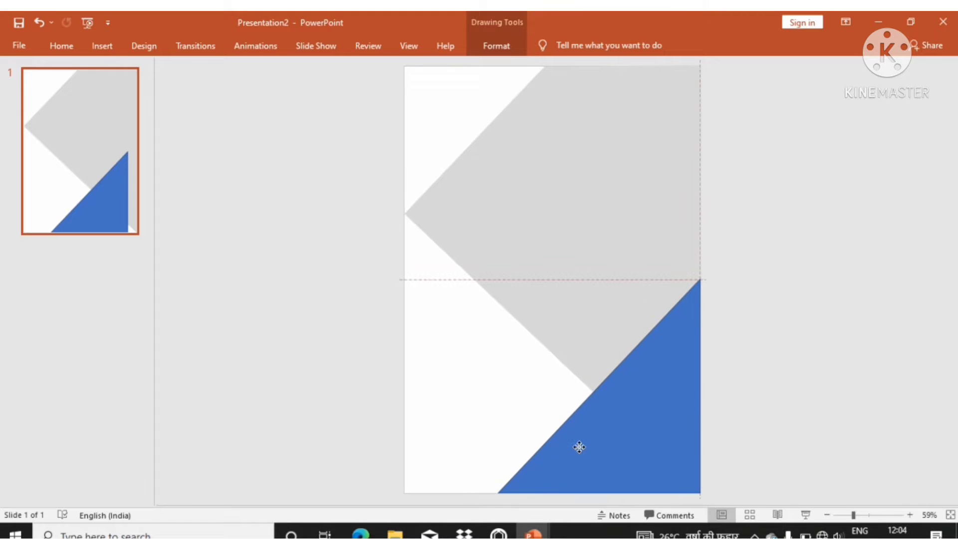
drag(497, 492, 492, 493)
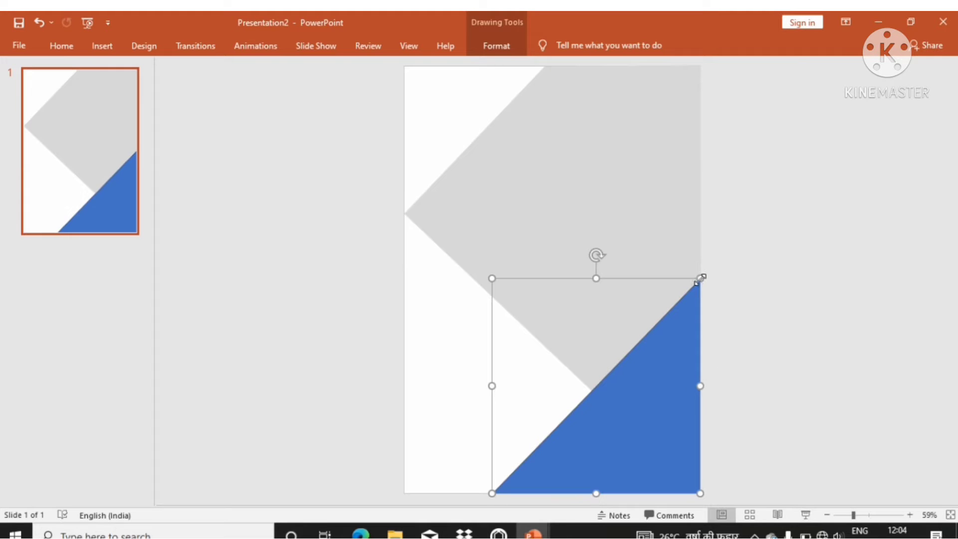
drag(700, 278, 700, 268)
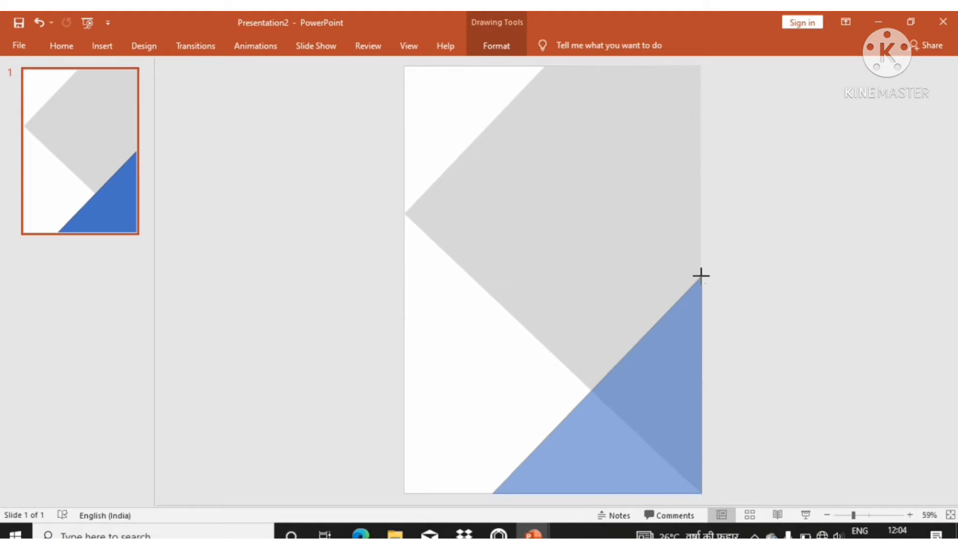
click(774, 287)
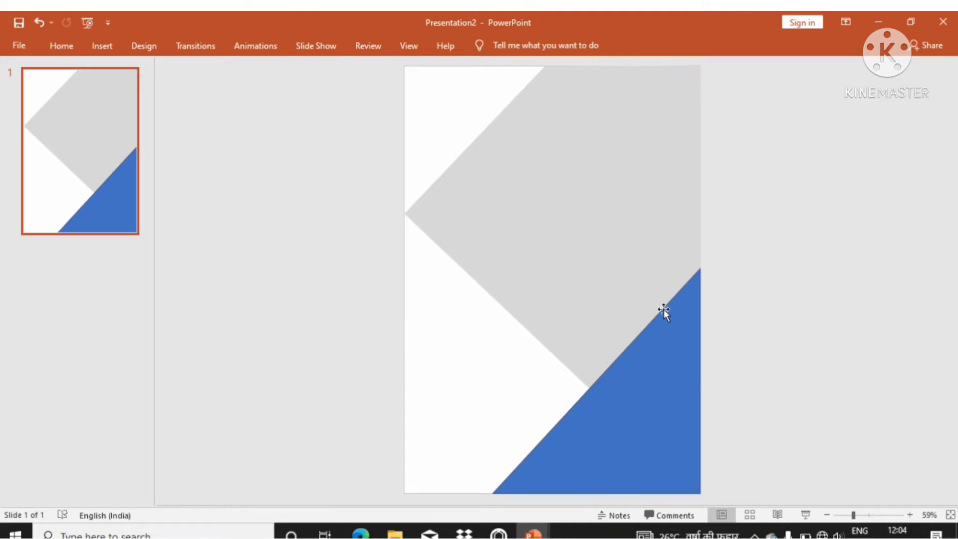
click(651, 392)
ctrl+drag(650, 393, 565, 222)
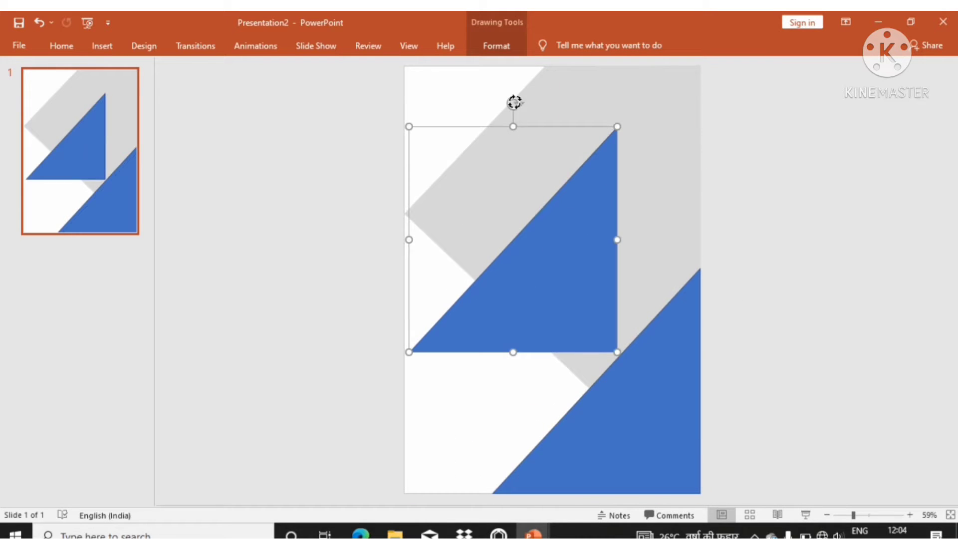
Step: Rotate the triangle copy to point right and align it flush with the page's left edge
drag(514, 102, 427, 134)
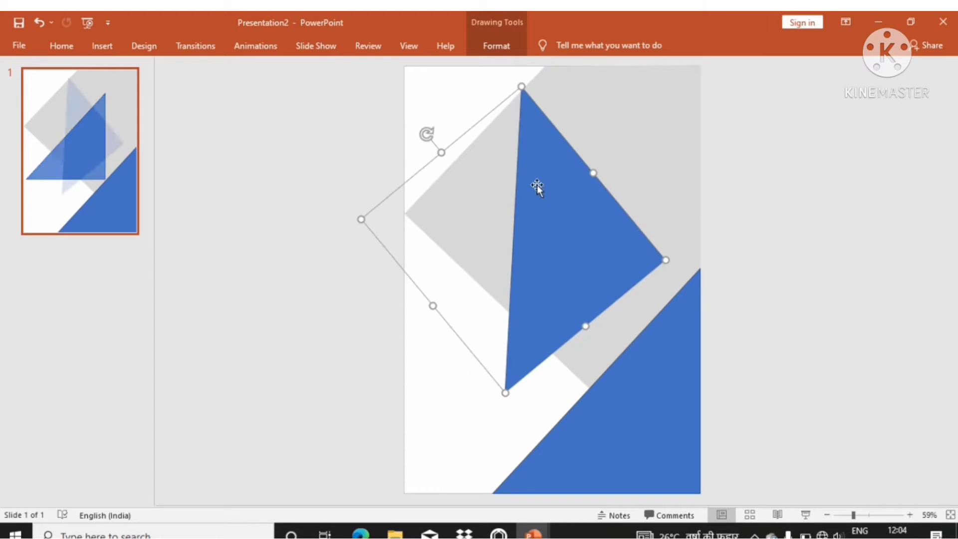
drag(537, 187, 461, 166)
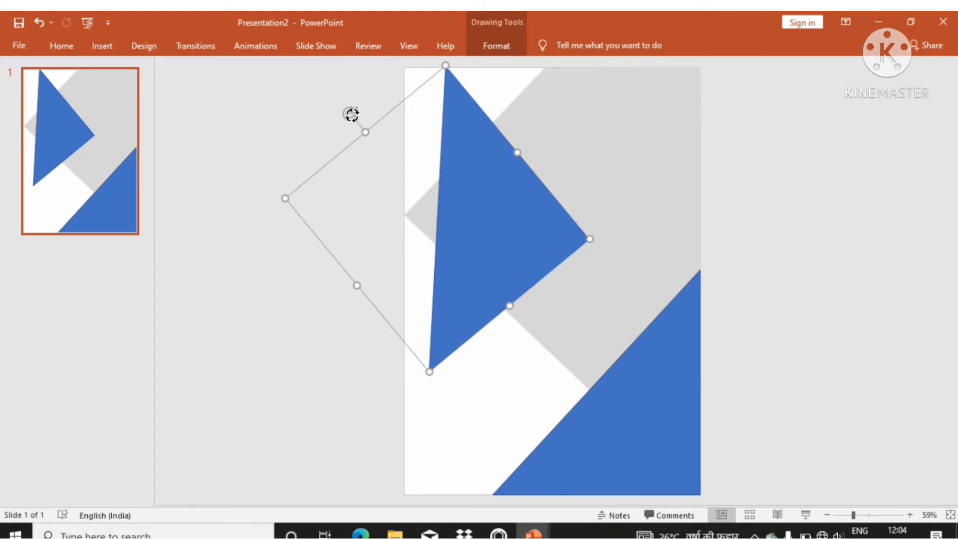
drag(351, 114, 344, 116)
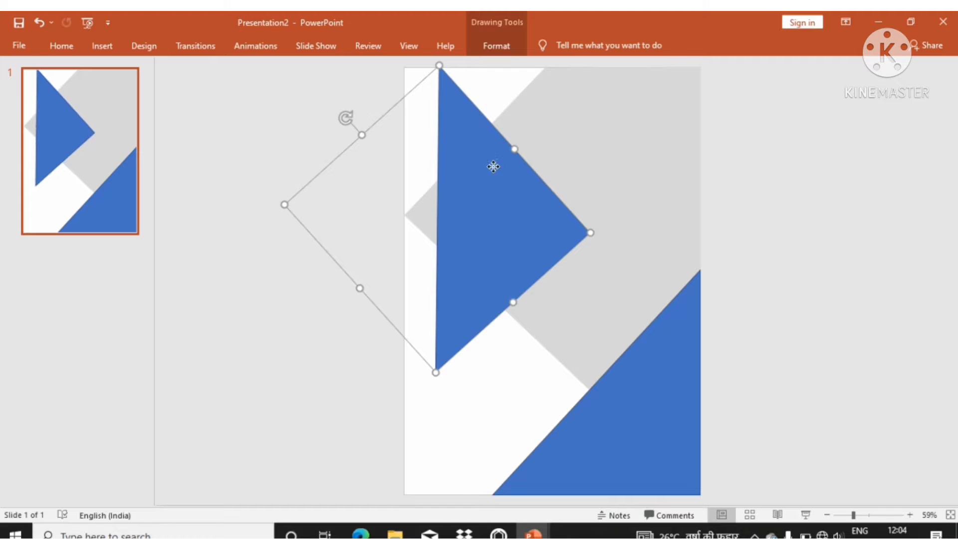
drag(493, 166, 466, 170)
drag(310, 120, 310, 120)
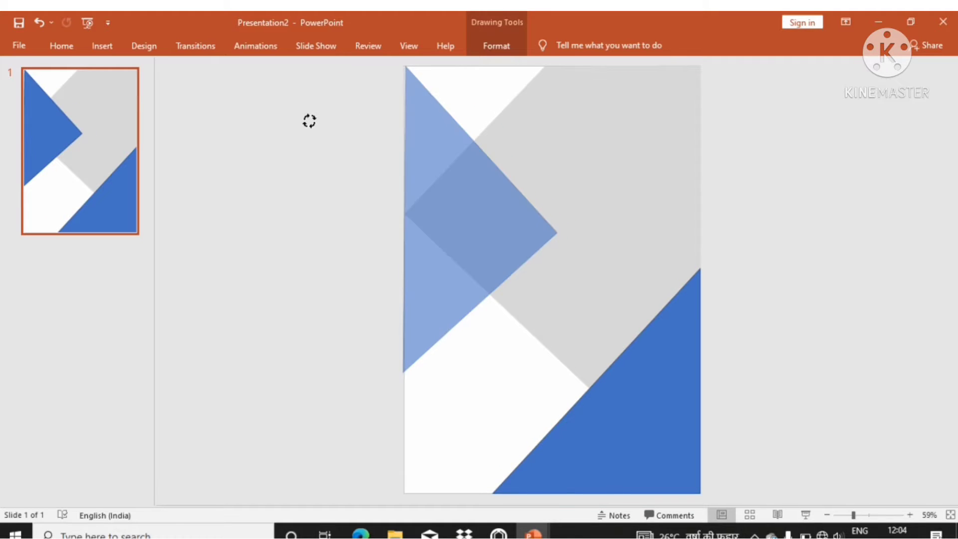
Step: Shrink the left-edge triangle by dragging its bottom point upward
click(535, 143)
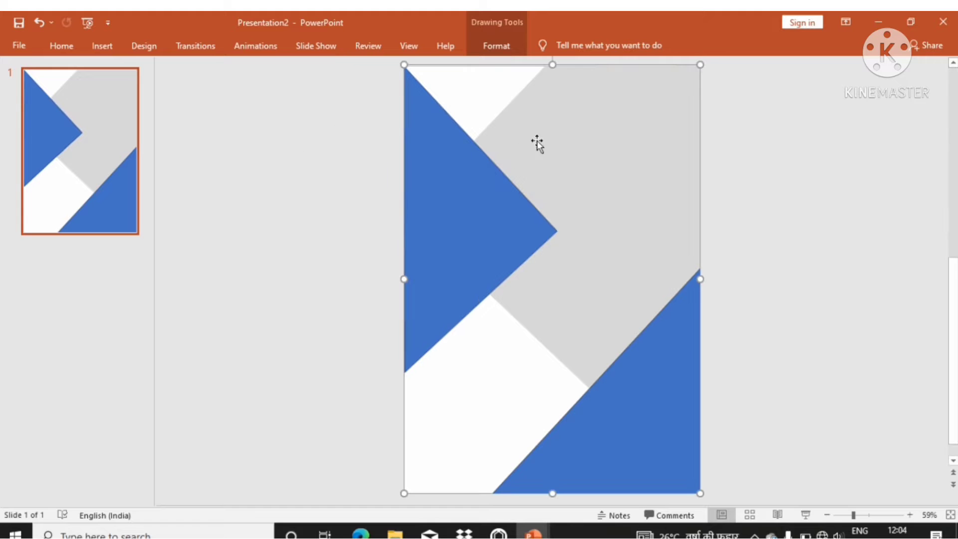
click(420, 352)
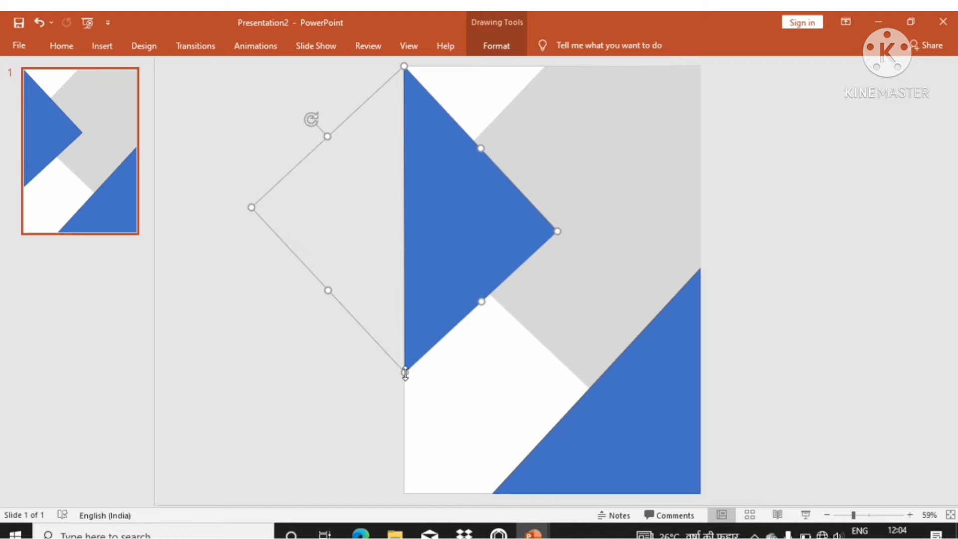
drag(405, 371, 406, 303)
click(544, 299)
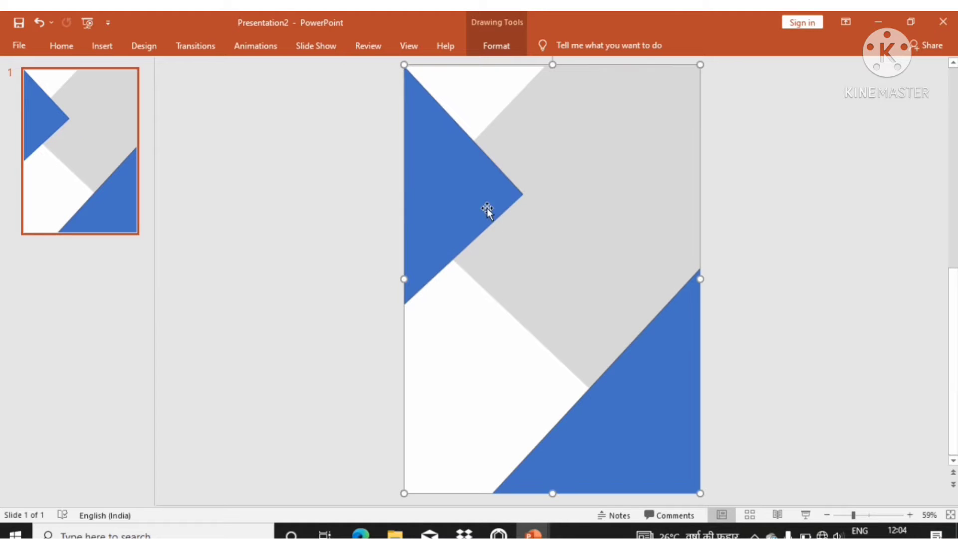
click(467, 191)
click(505, 47)
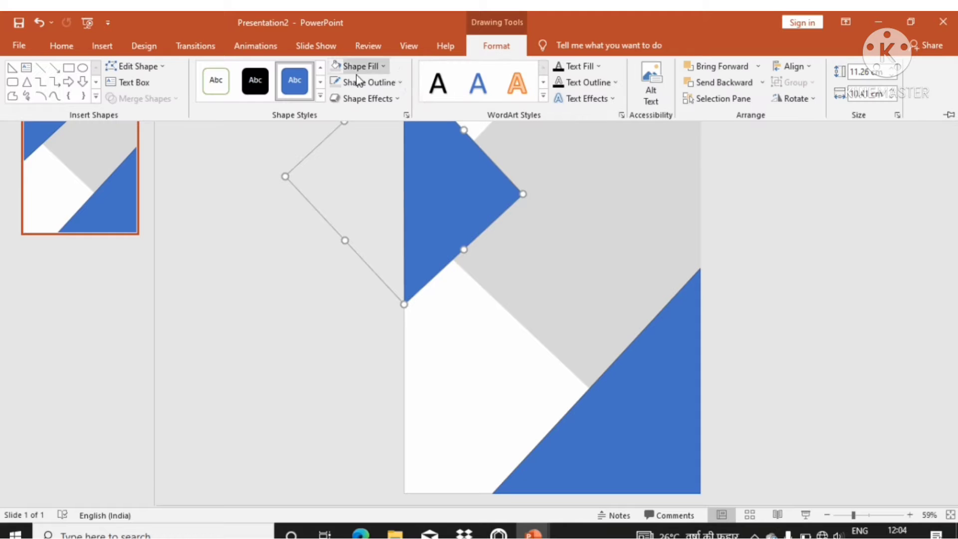
click(359, 66)
Step: Fill the left triangle dark navy and give it a matching outline
click(371, 144)
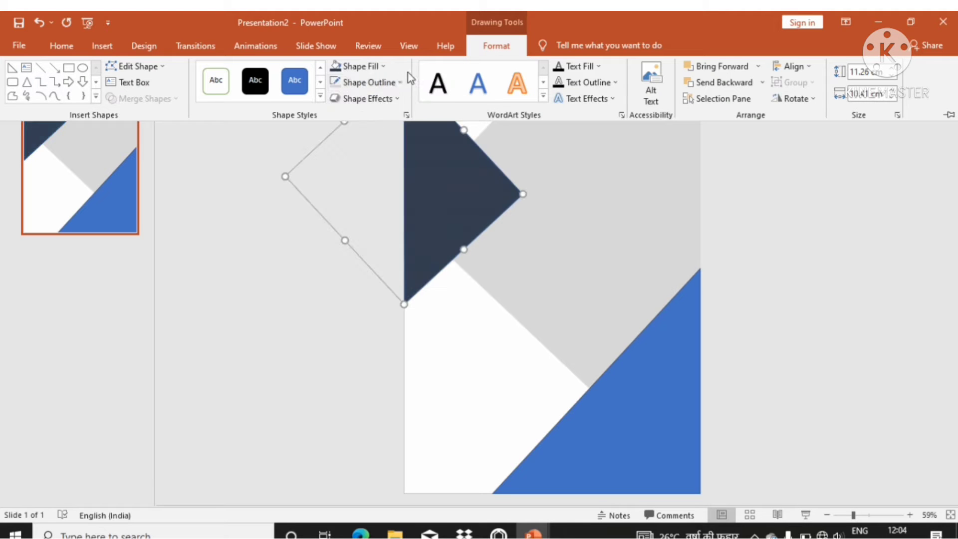
click(367, 83)
click(371, 158)
Step: Duplicate the navy triangle, rotate the copy about 90° to point down, and move it to the top edge
click(454, 203)
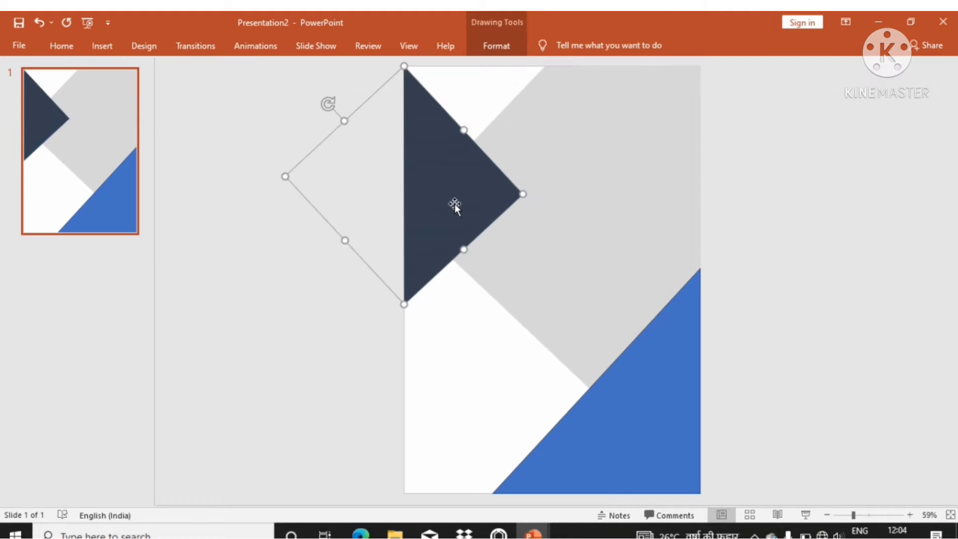
drag(454, 203, 531, 219)
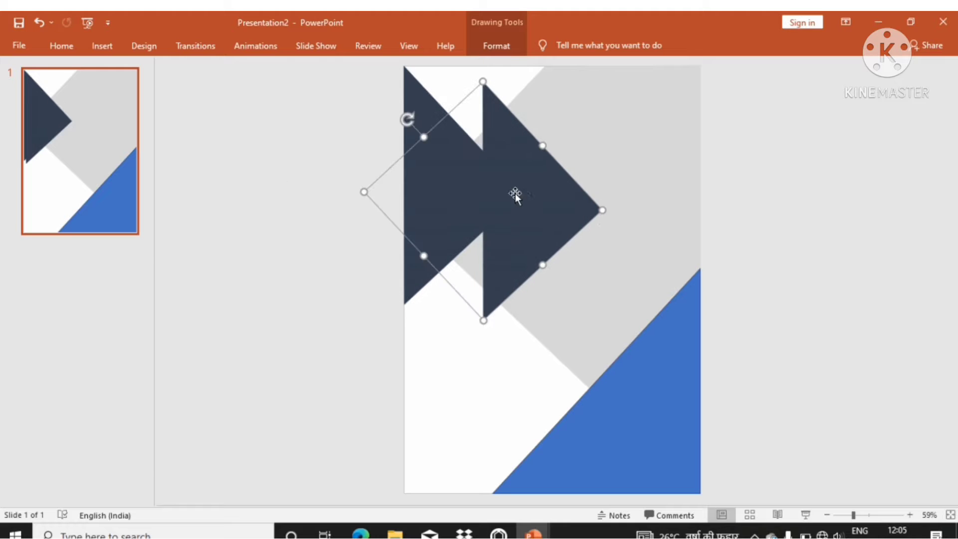
drag(409, 120, 561, 121)
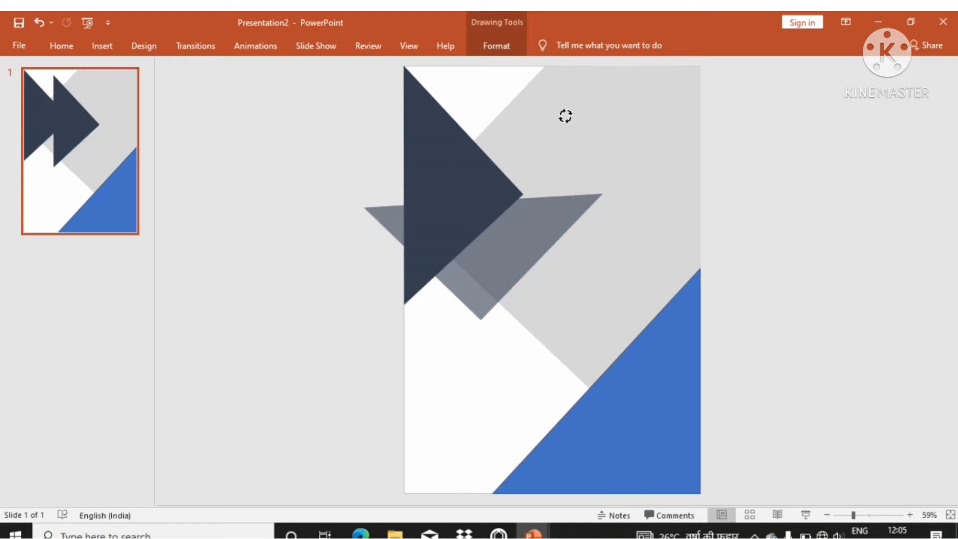
mouse_move(505, 235)
mouse_down()
mouse_move(501, 110)
mouse_move(572, 231)
mouse_up()
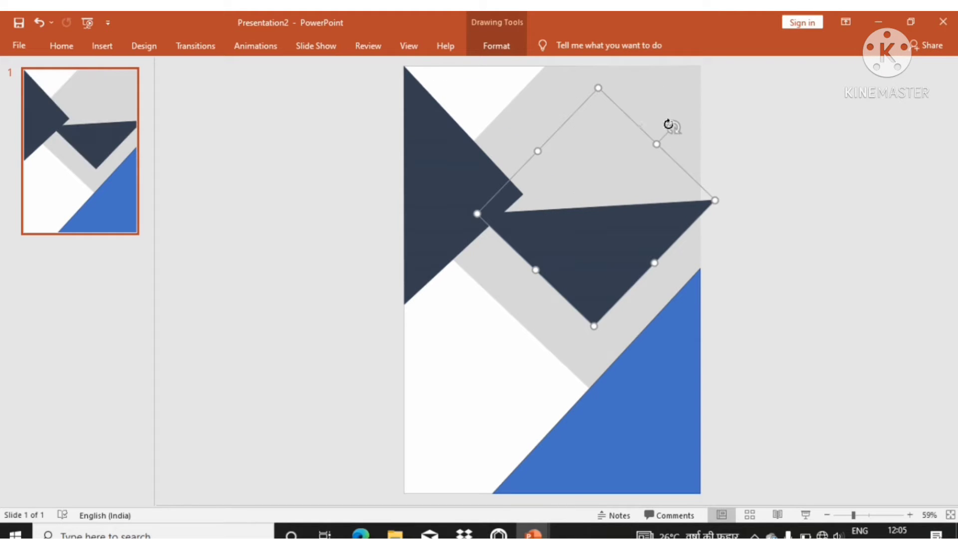
drag(668, 124, 676, 124)
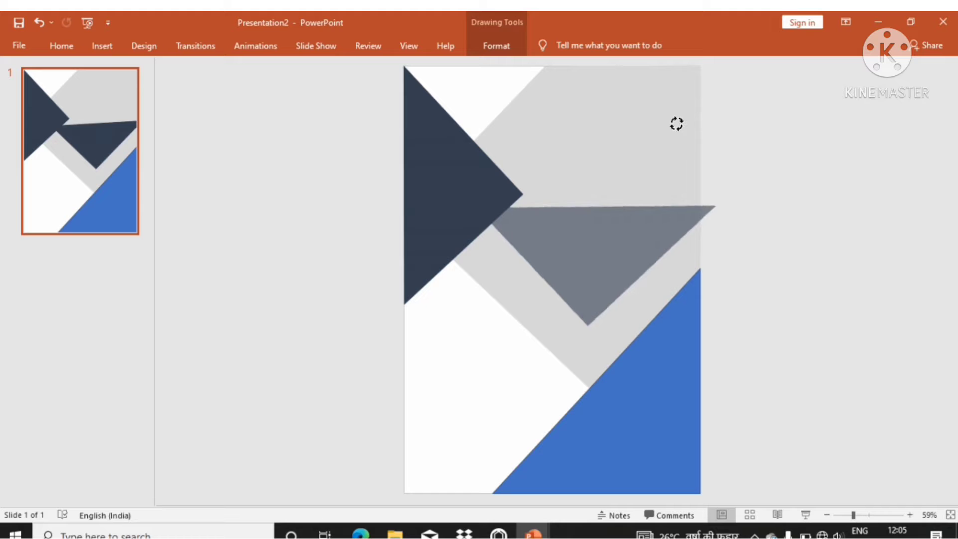
drag(677, 124, 678, 128)
mouse_move(636, 221)
mouse_down()
mouse_move(584, 93)
mouse_move(564, 85)
mouse_move(551, 99)
mouse_up()
click(609, 109)
Step: Align the top navy triangle with the top edge and shrink it into the top-left corner
click(620, 101)
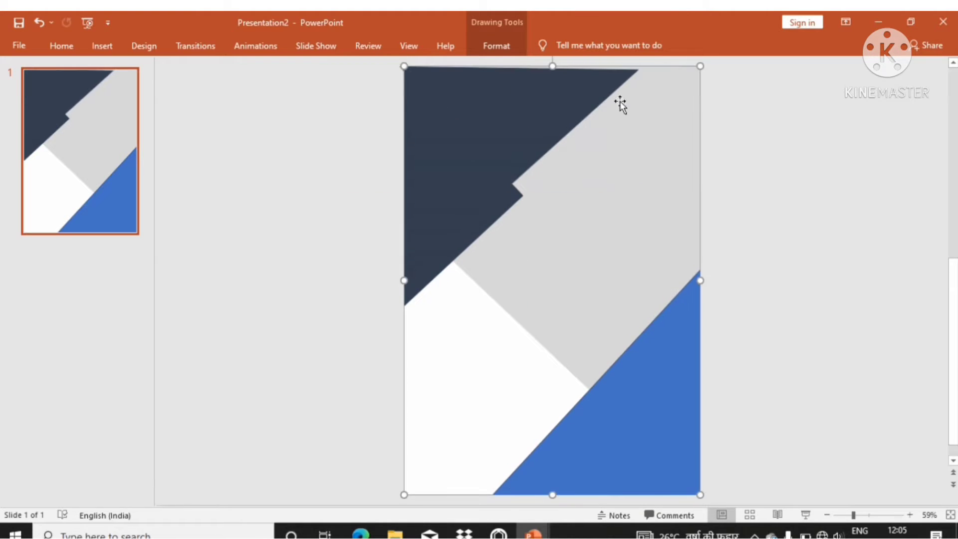
click(600, 81)
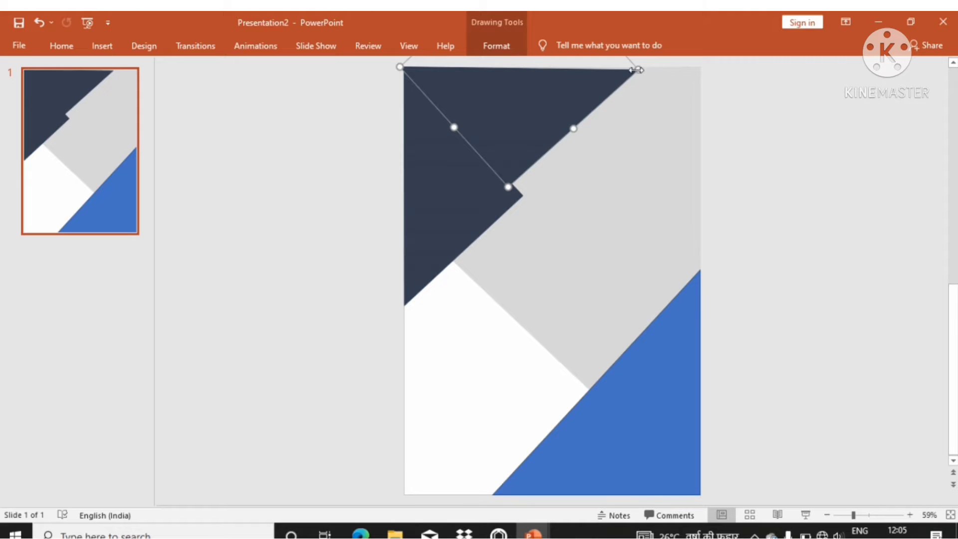
drag(627, 74, 559, 66)
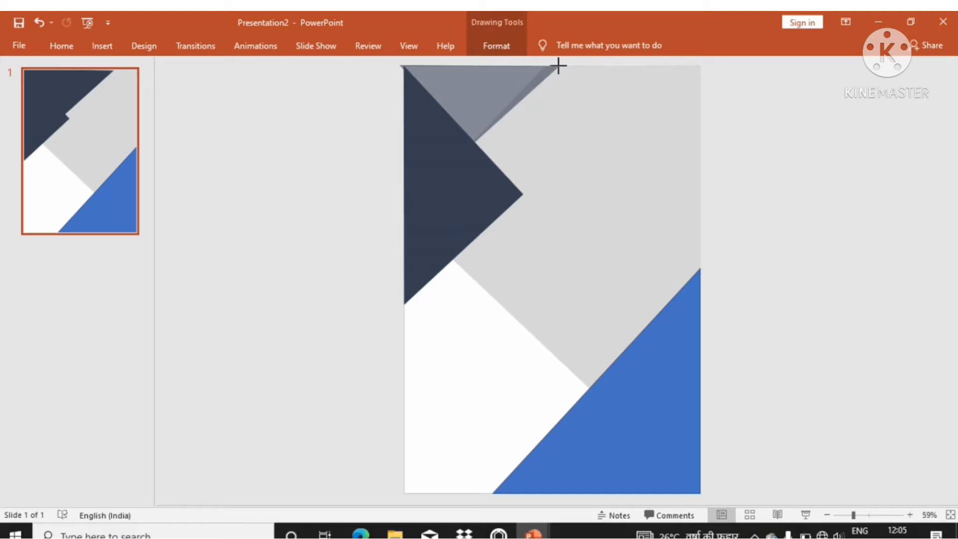
drag(558, 66, 562, 64)
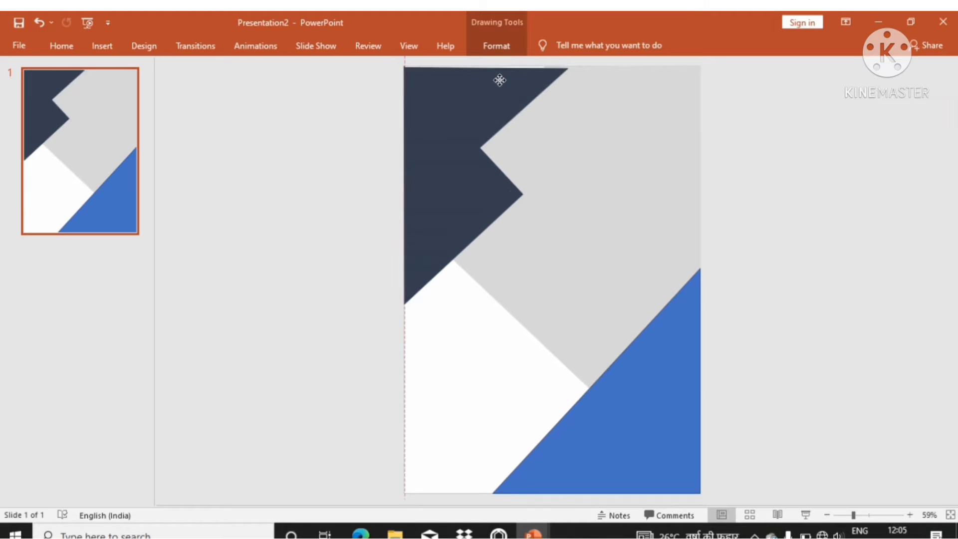
Step: Fine-tune the top triangle's size, leaving a notch beside the left triangle
click(499, 80)
click(642, 115)
click(492, 94)
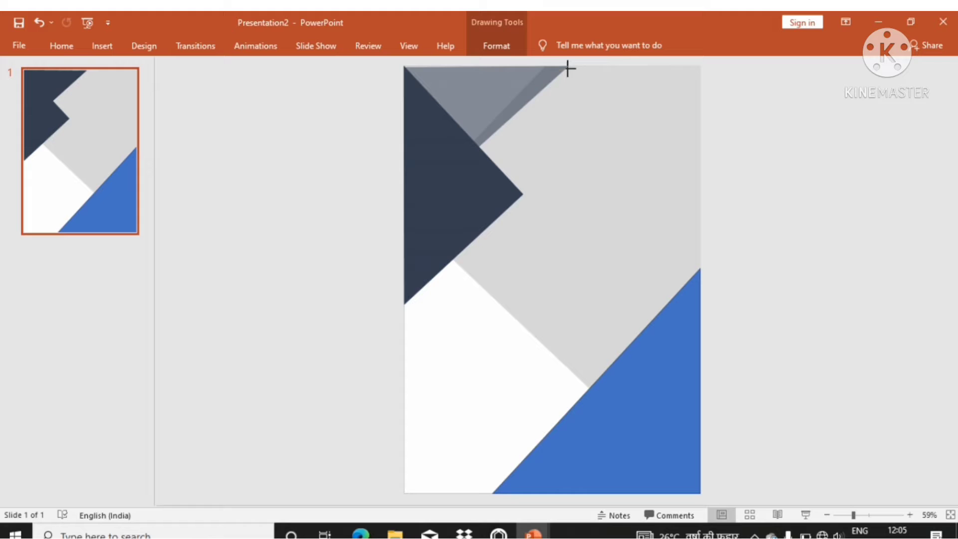
drag(568, 69, 567, 68)
click(588, 103)
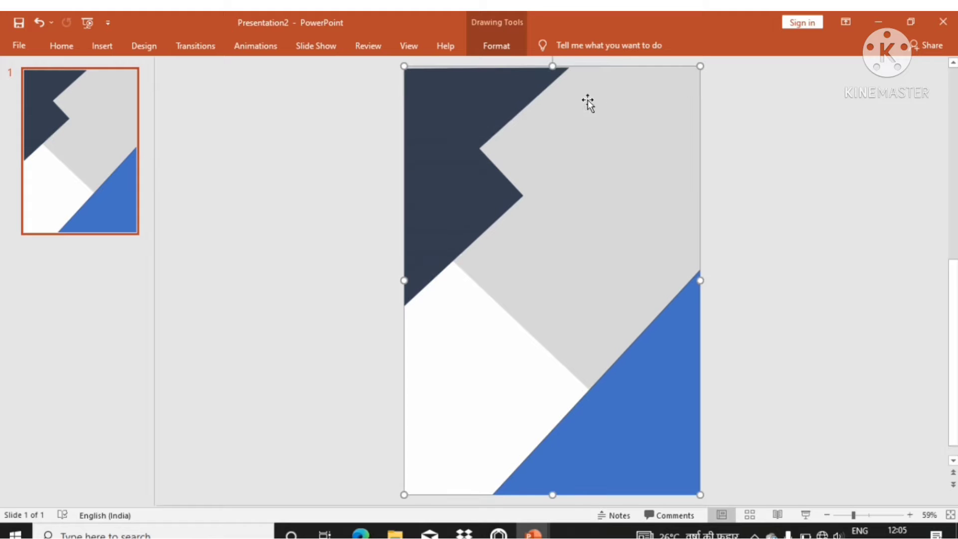
click(493, 91)
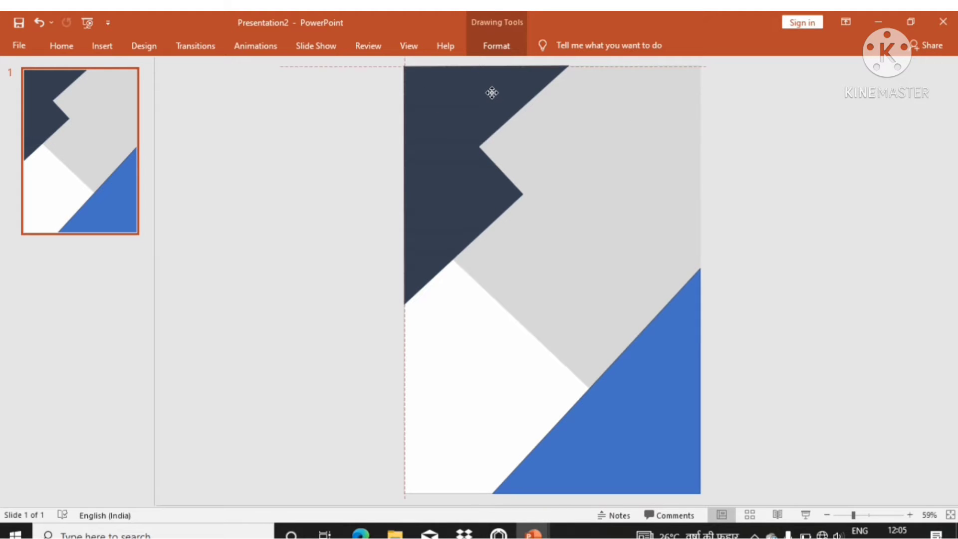
click(570, 127)
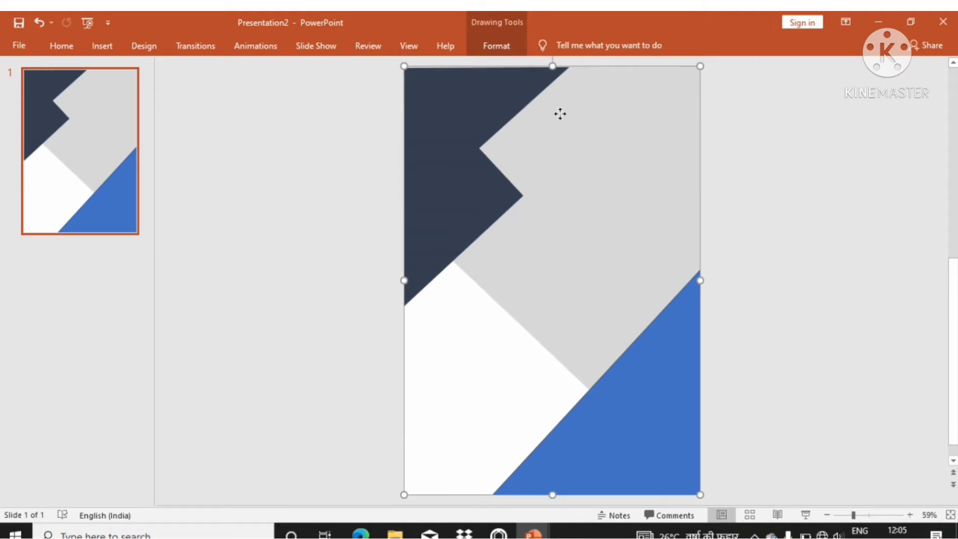
click(771, 139)
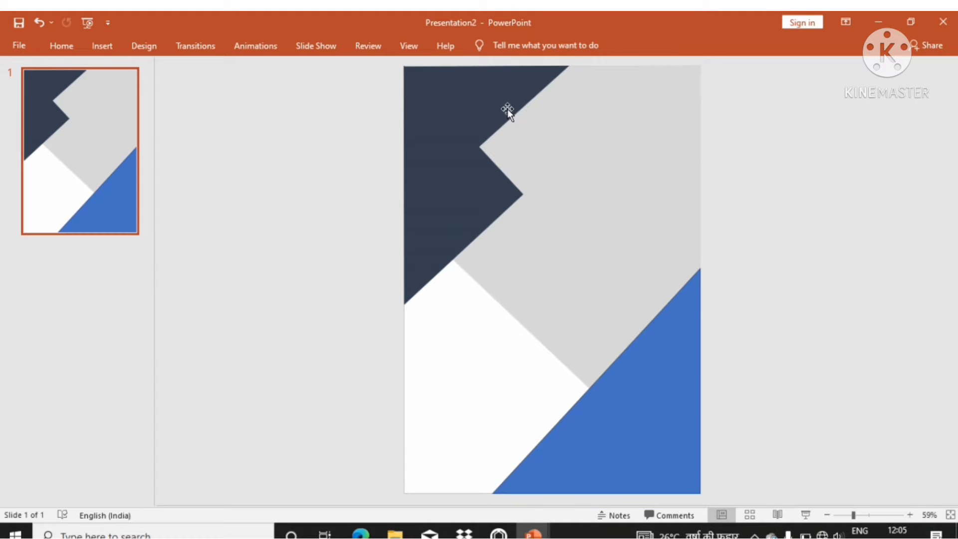
click(480, 100)
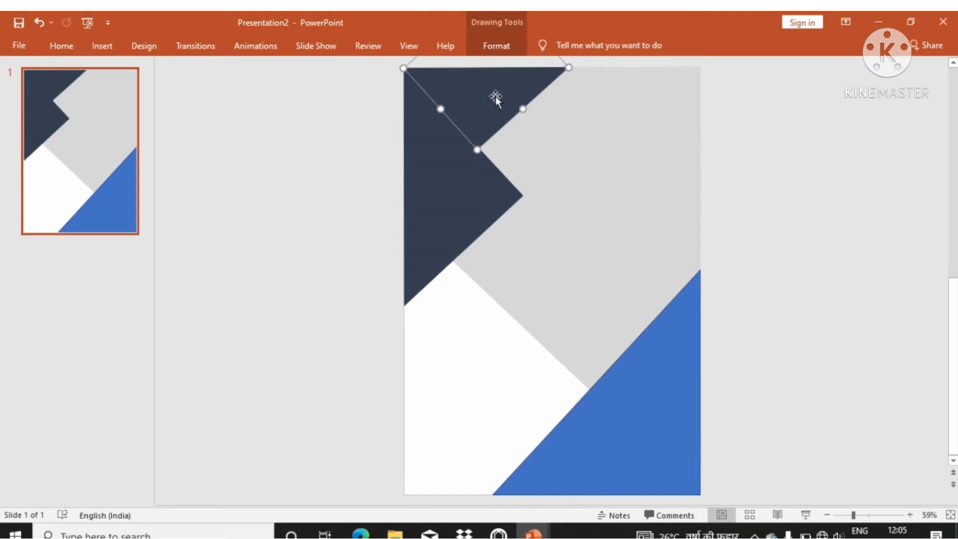
click(497, 46)
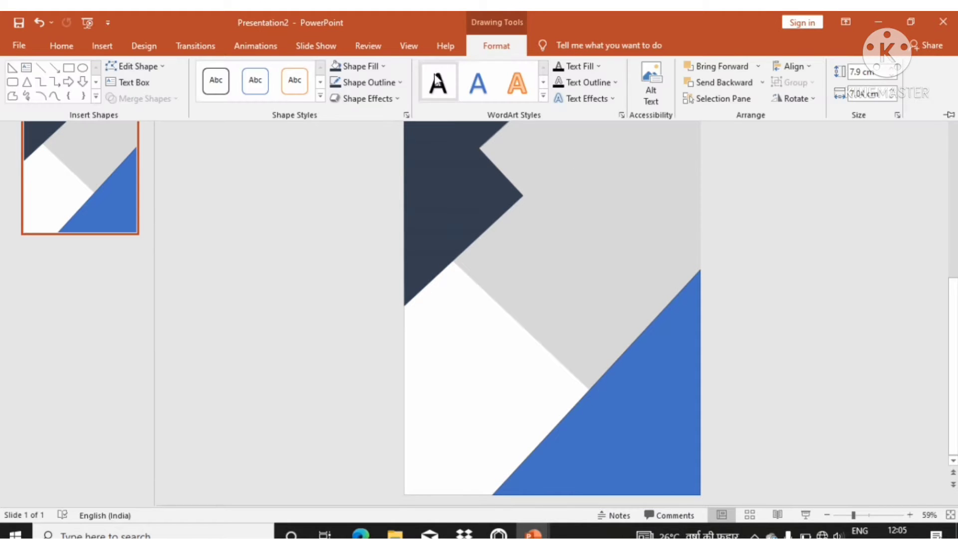
Step: Give the top triangle the same bright light blue fill as the bottom-right triangle
click(357, 67)
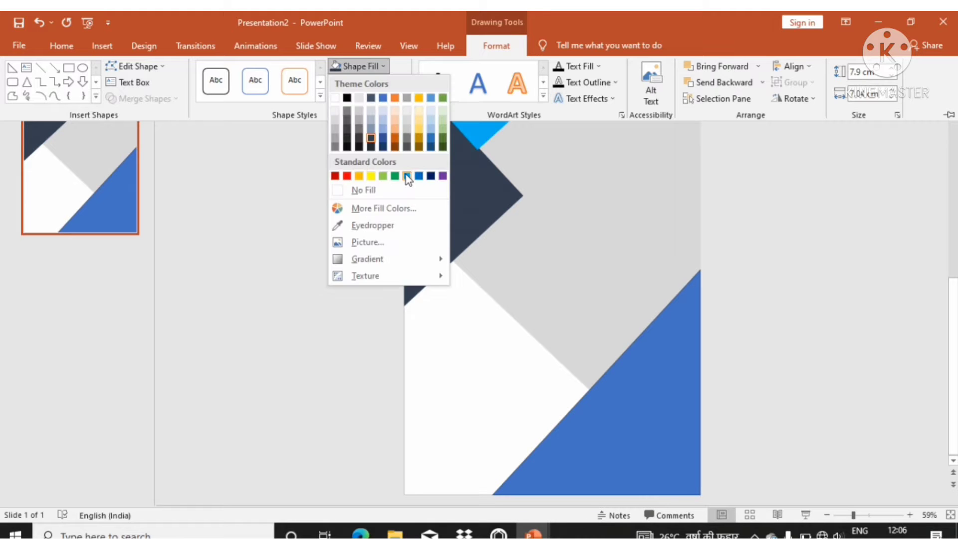
click(406, 174)
click(556, 161)
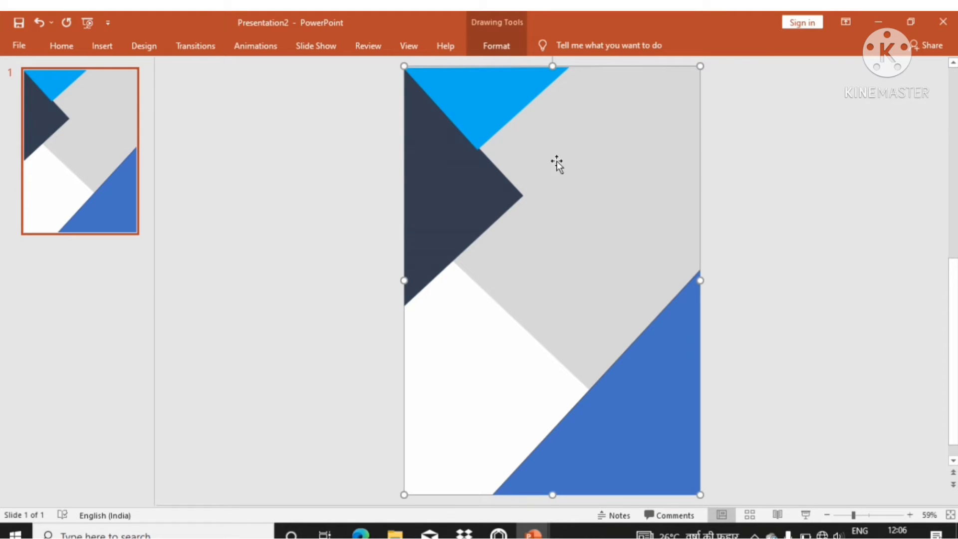
click(490, 124)
drag(477, 149, 477, 149)
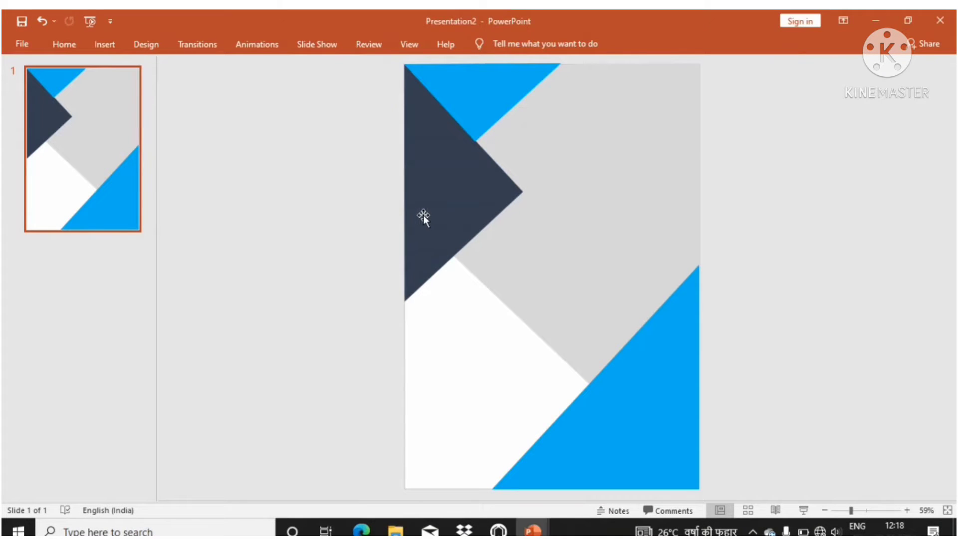
click(423, 214)
click(222, 218)
click(104, 43)
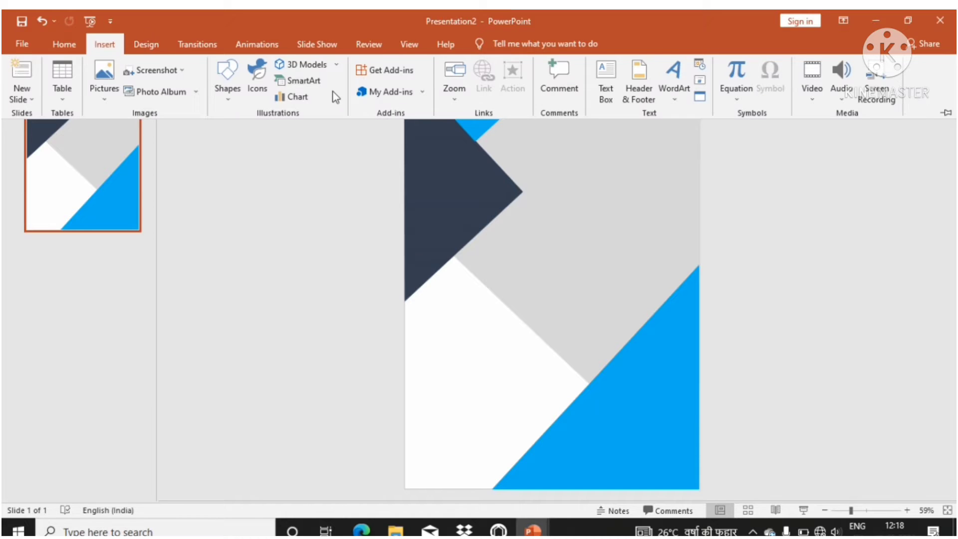
Step: Draw a thin vertical rectangle bar and rotate it to a diagonal
click(228, 80)
click(279, 128)
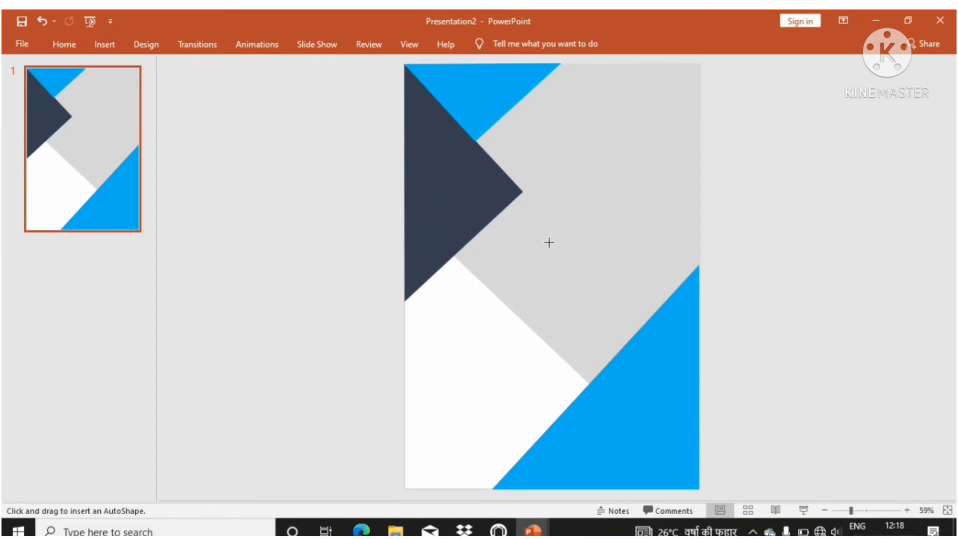
mouse_move(553, 195)
mouse_down()
mouse_move(549, 504)
mouse_move(554, 498)
mouse_up()
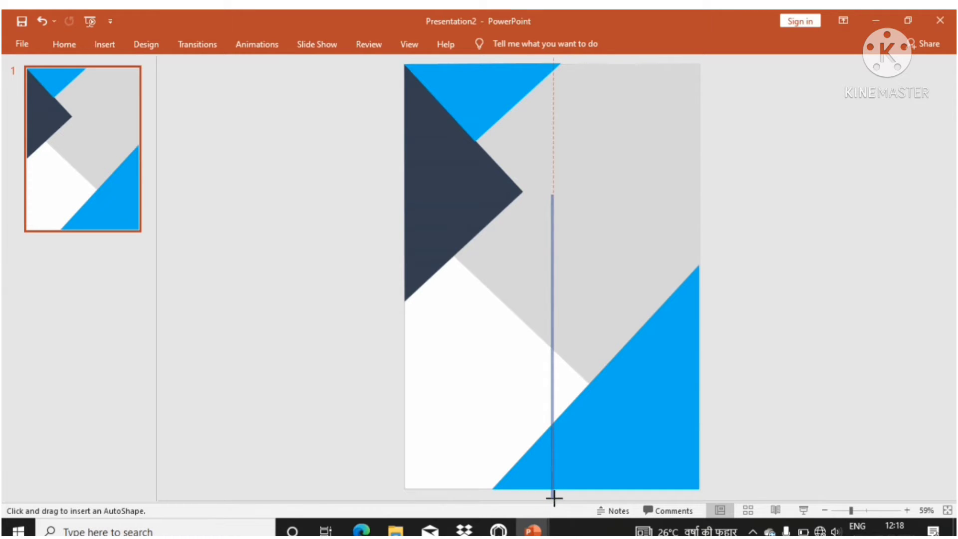
mouse_move(552, 182)
mouse_down()
mouse_move(461, 257)
mouse_move(467, 265)
mouse_up()
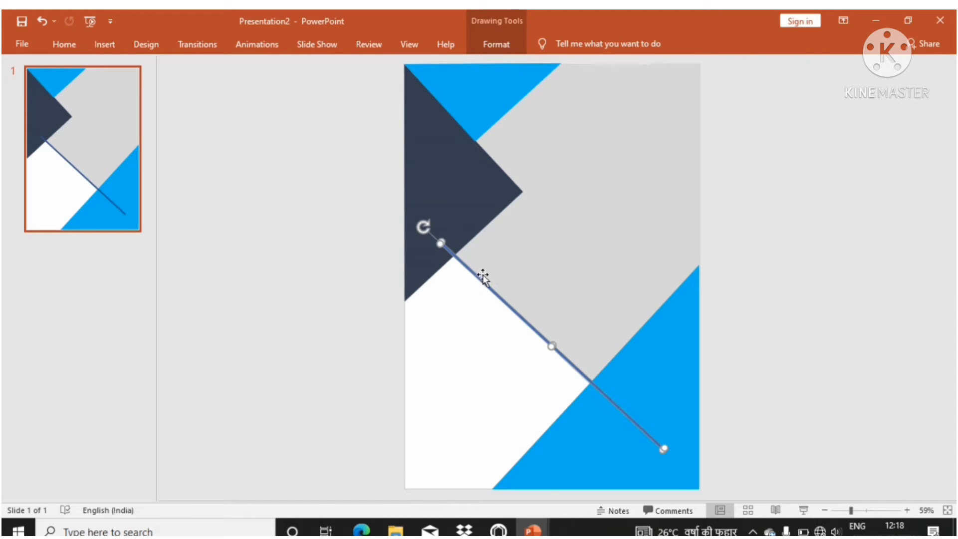
Step: Position the diagonal bar along the grey edge, across the blue triangle past the bottom-right corner
click(584, 294)
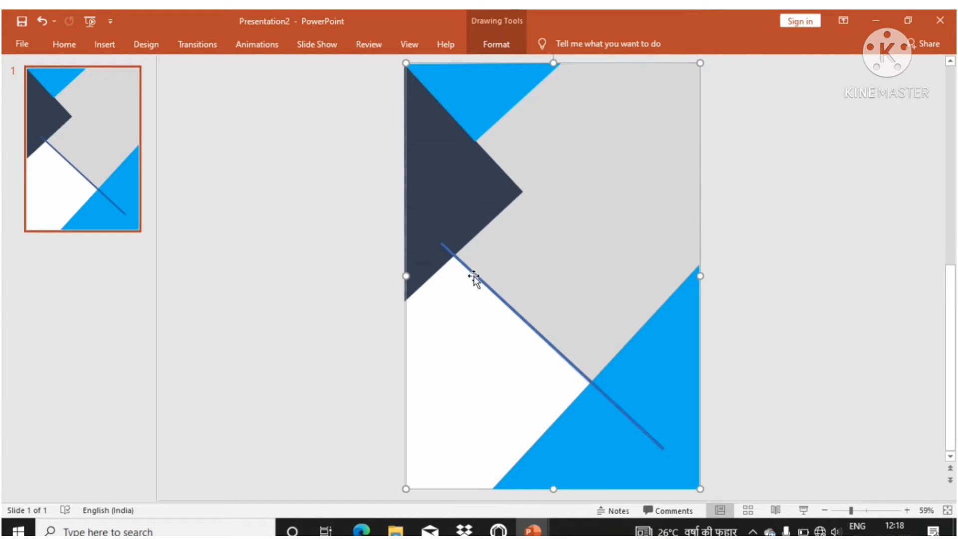
drag(474, 280, 545, 336)
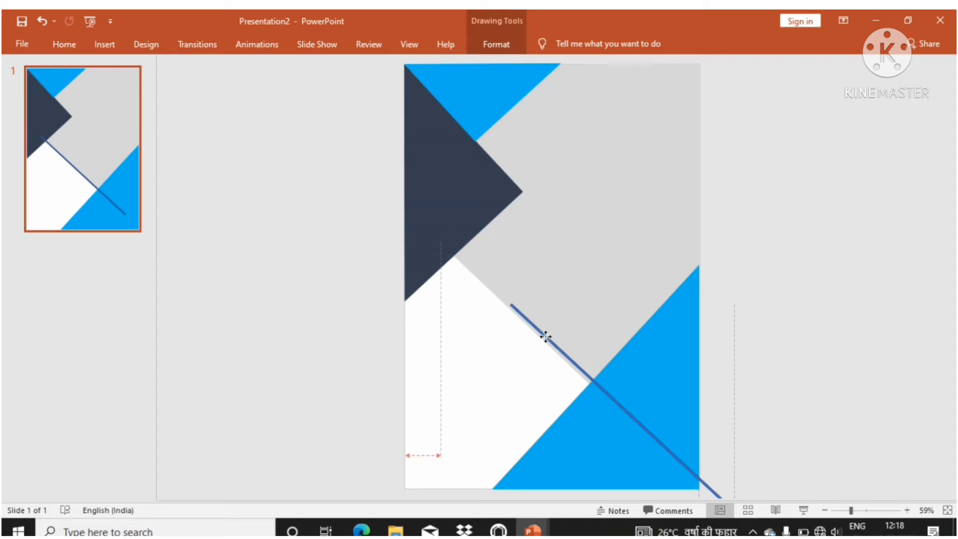
drag(546, 337, 546, 336)
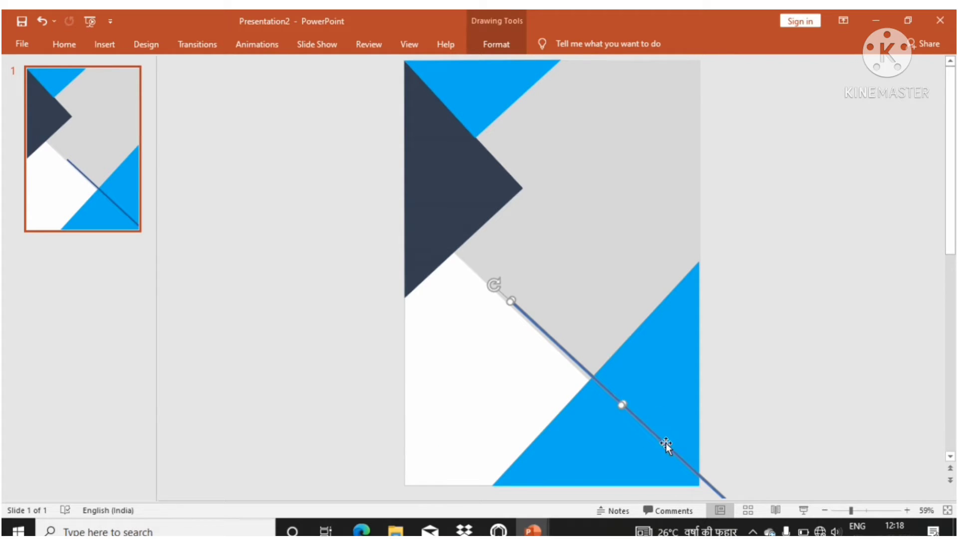
drag(666, 444, 660, 446)
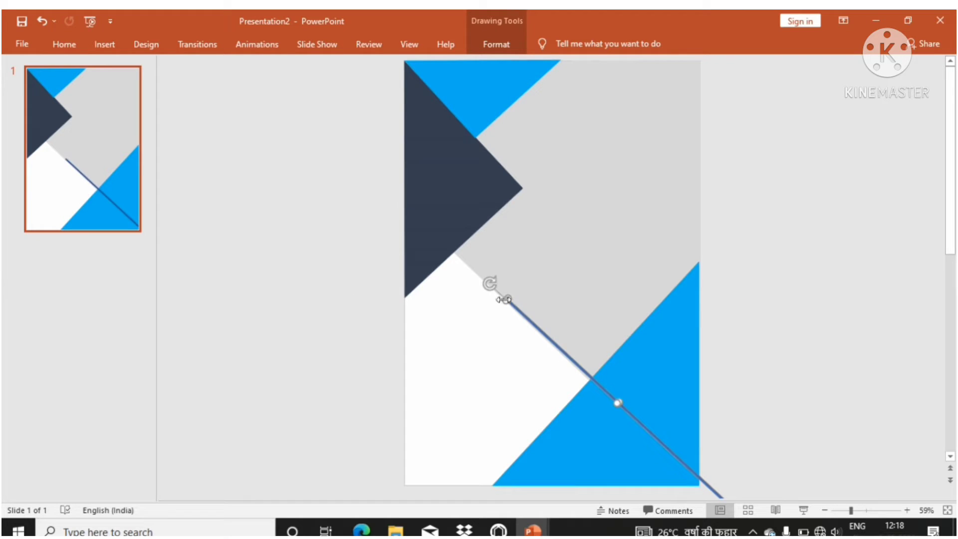
drag(508, 300, 506, 300)
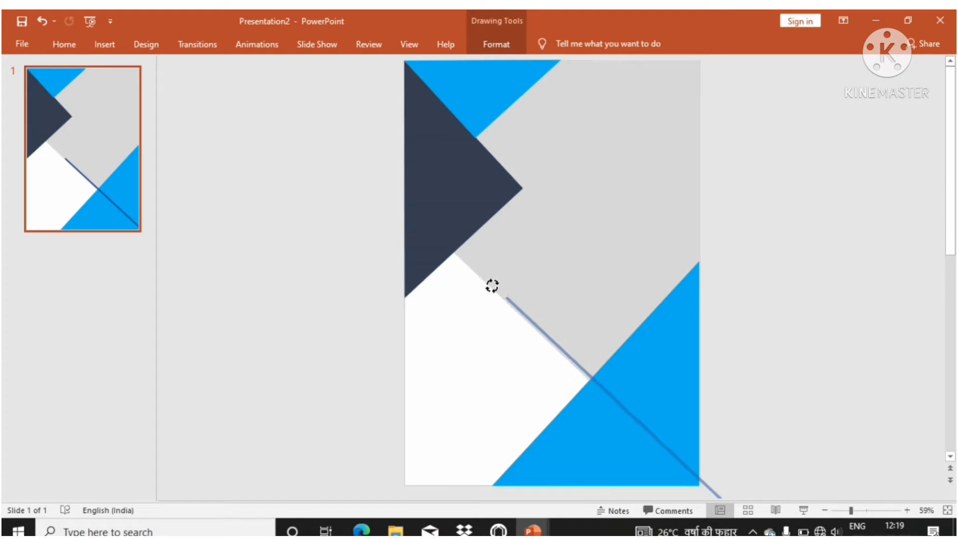
drag(492, 286, 491, 285)
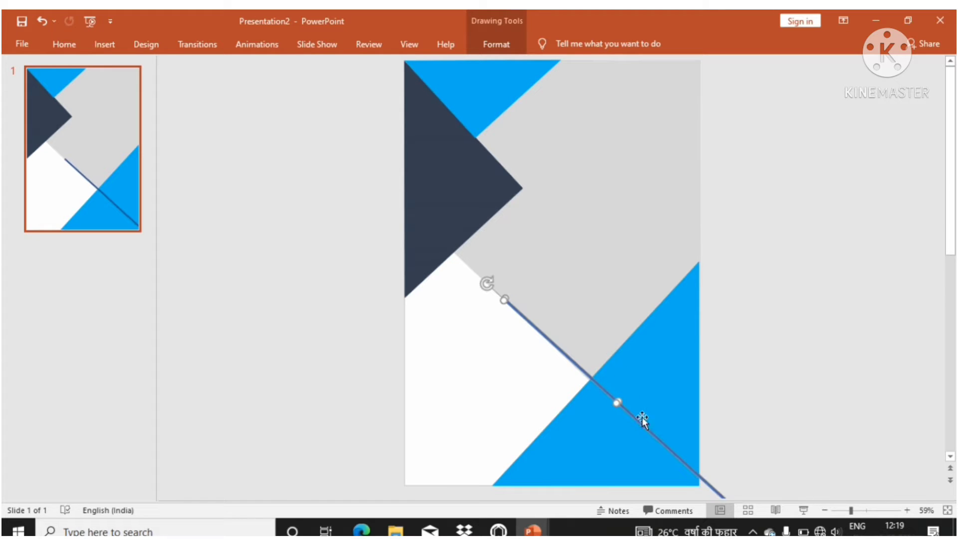
drag(672, 450, 674, 449)
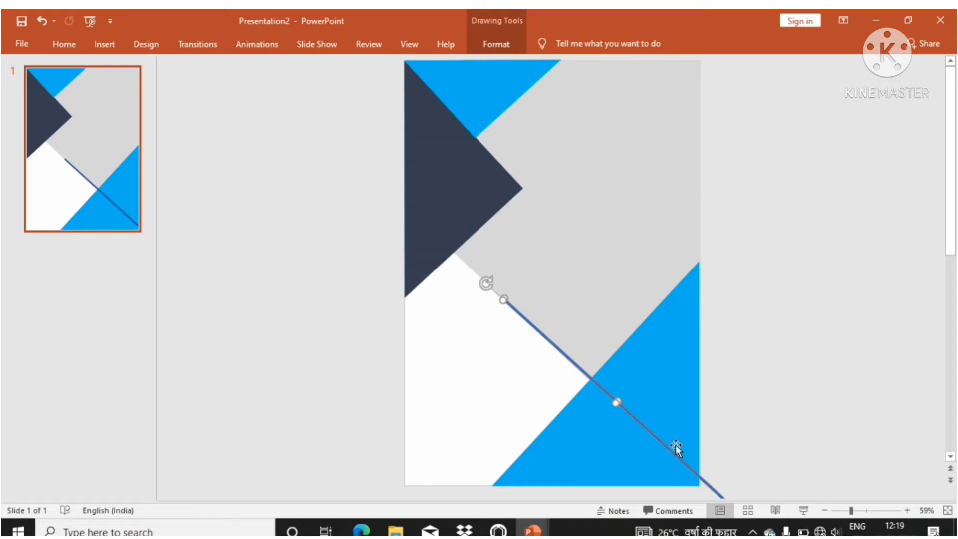
click(744, 426)
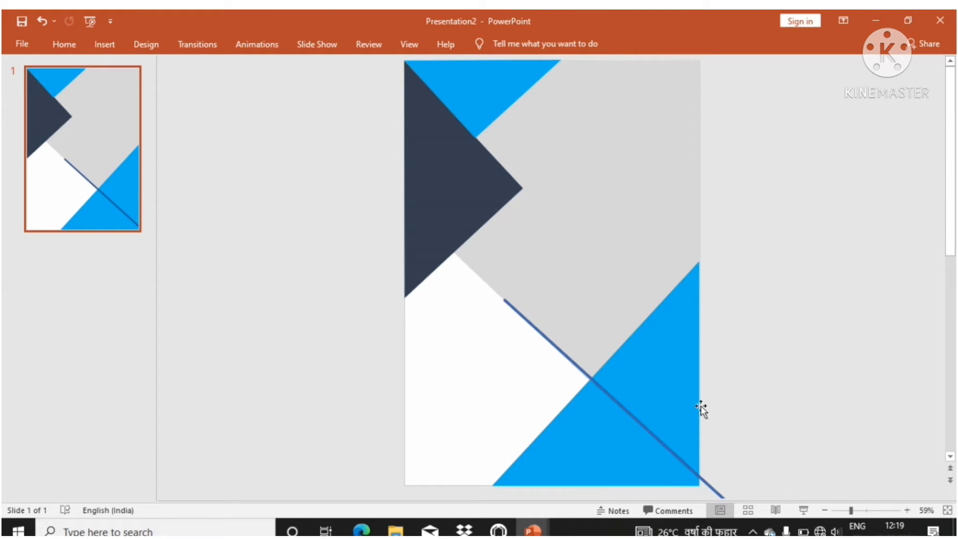
Step: Fragment the bottom-right triangle and diagonal line with Merge Shapes
click(621, 451)
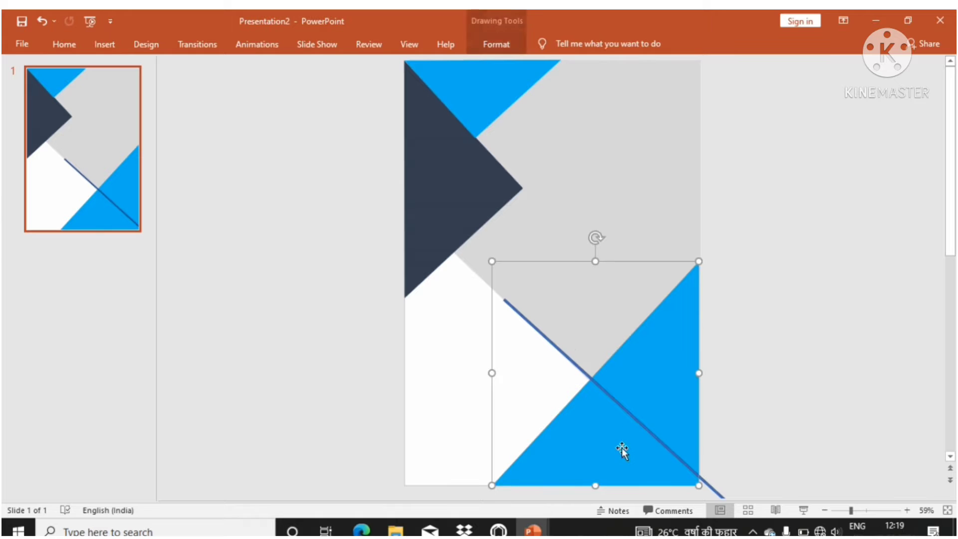
shift+click(708, 482)
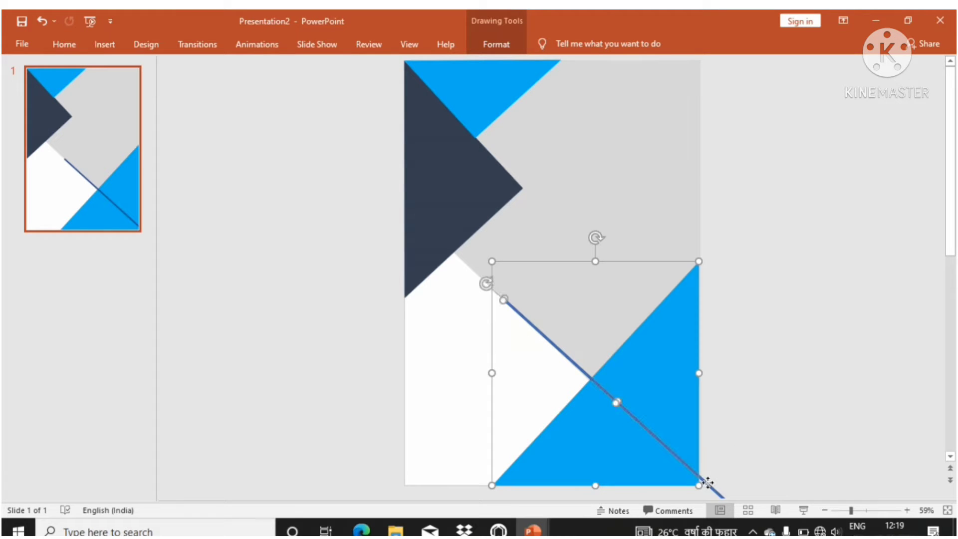
click(496, 44)
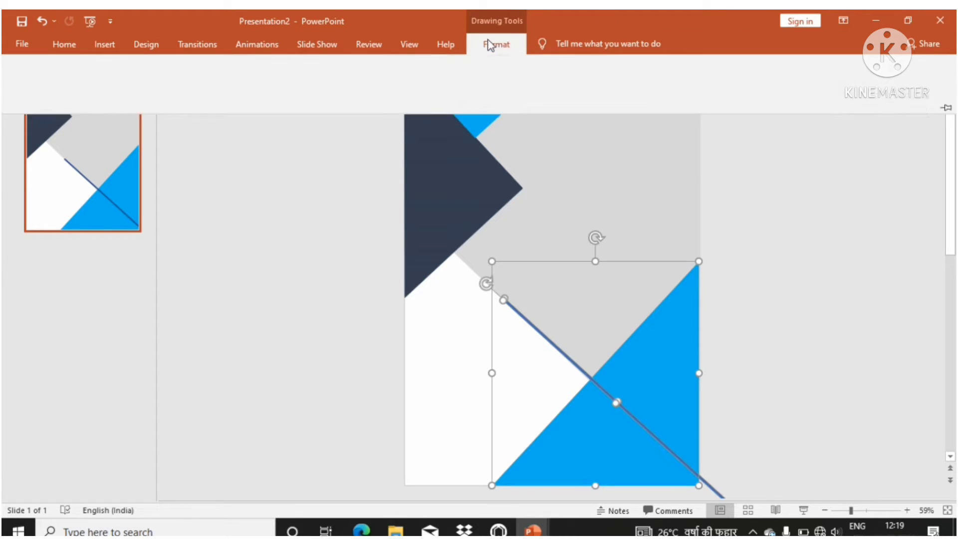
click(137, 95)
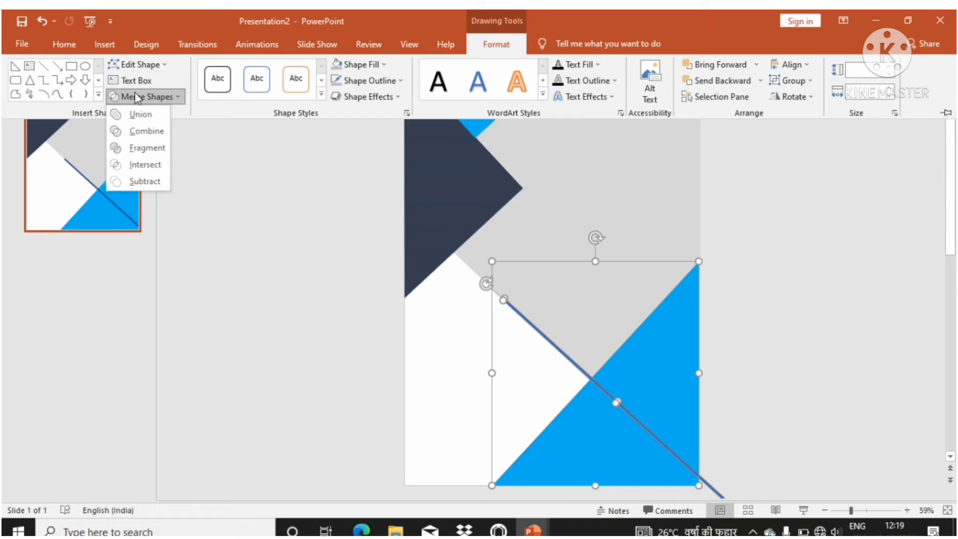
click(146, 148)
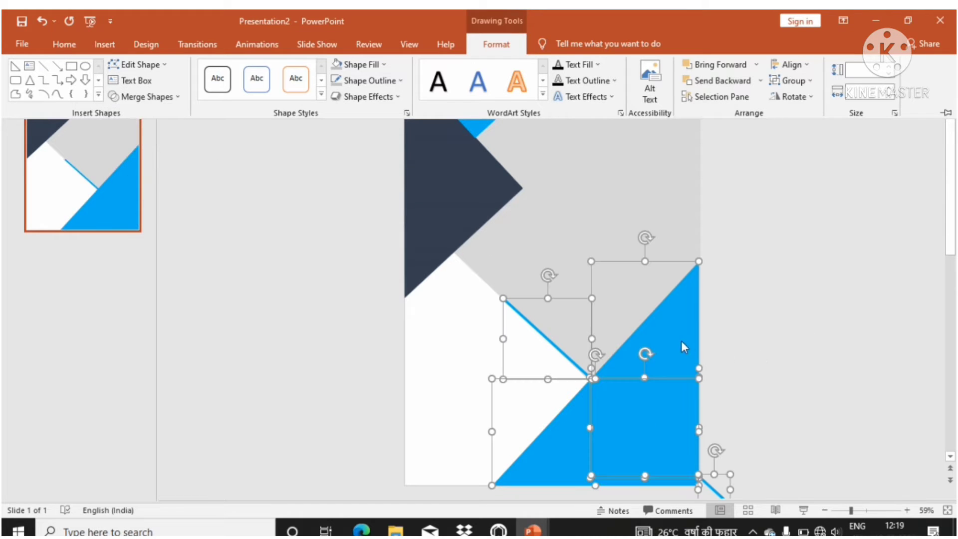
Step: Delete the leftover line fragment crossing the white area
click(550, 323)
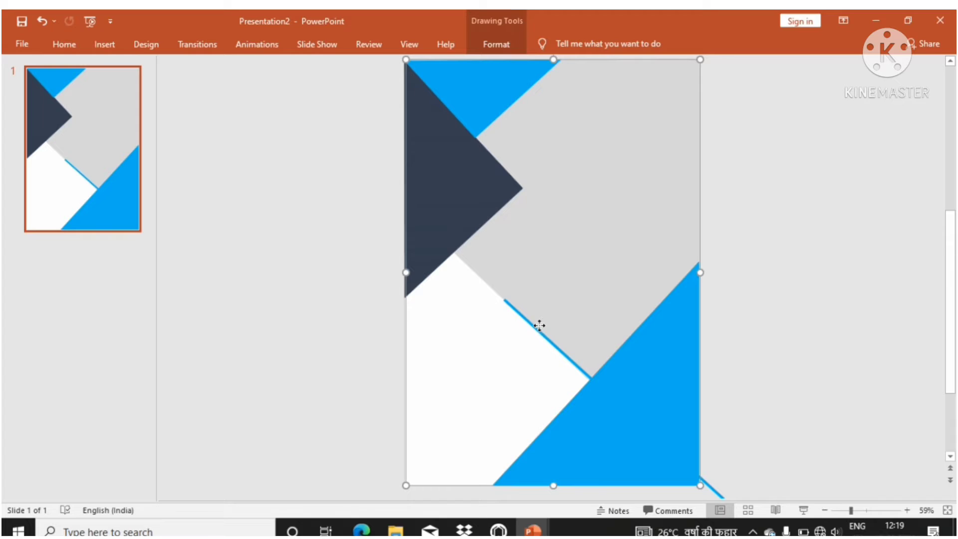
click(536, 327)
key(Delete)
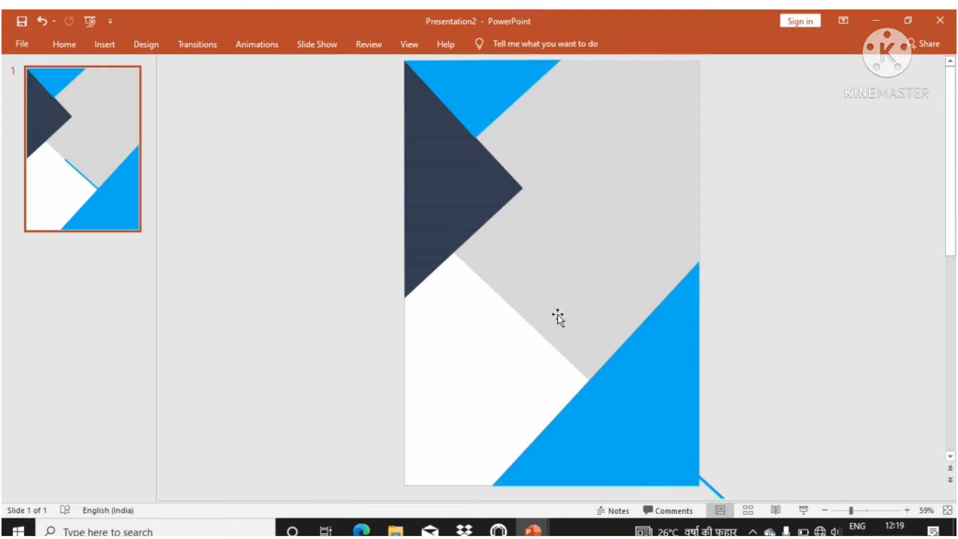
Step: Fill the upper-right fragment of the split triangle with a darker grey
click(655, 399)
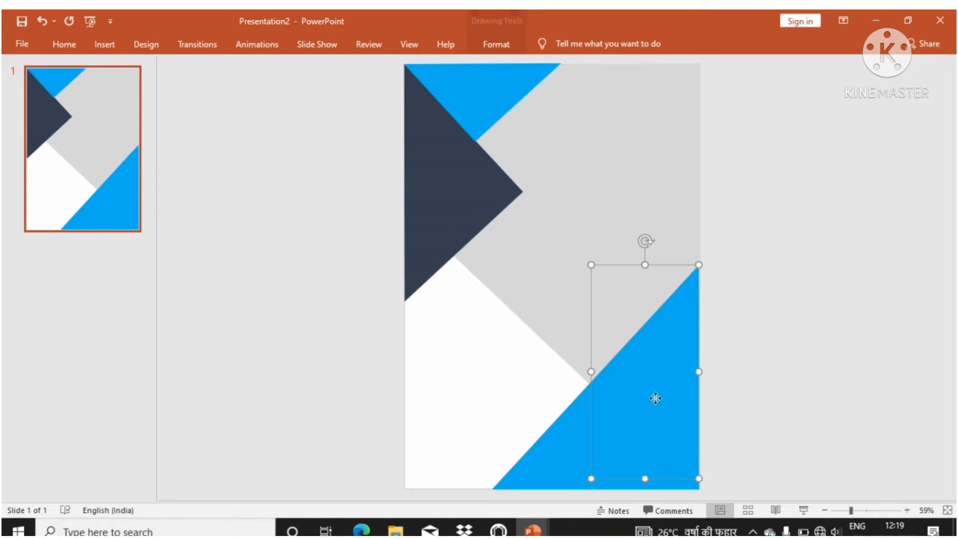
click(499, 46)
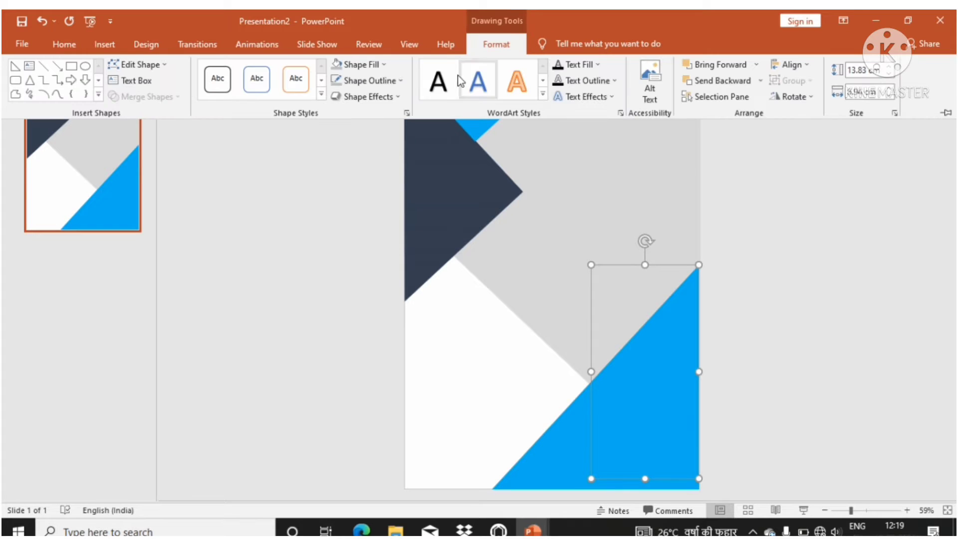
click(338, 65)
click(842, 247)
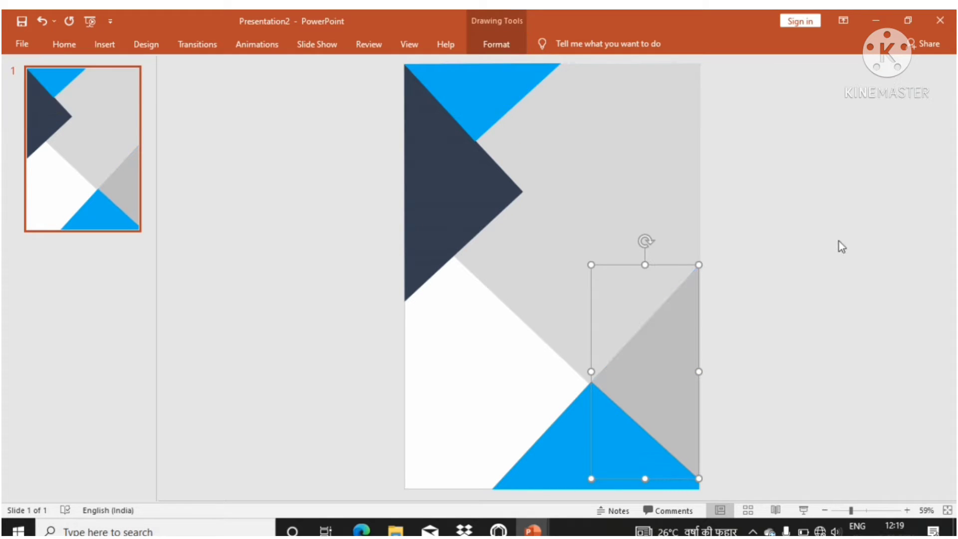
click(842, 247)
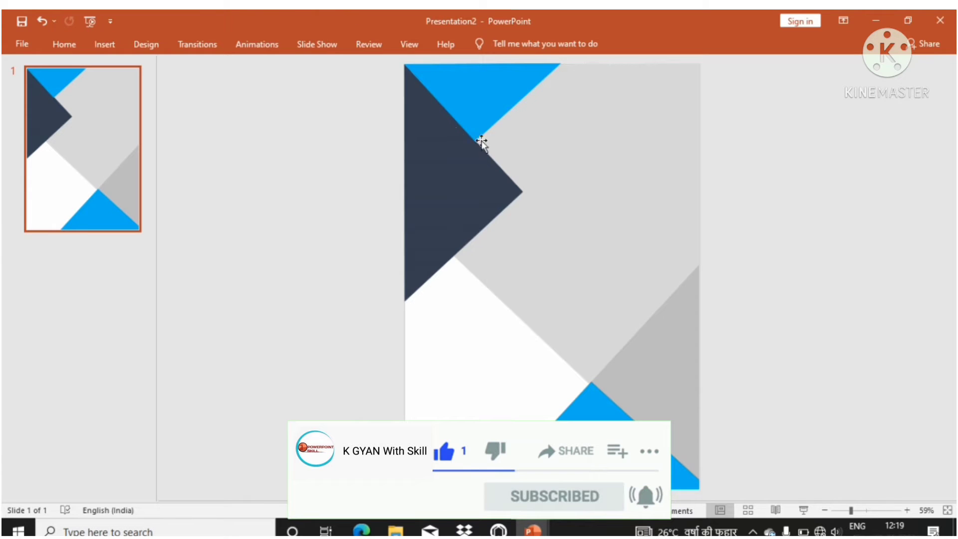
Step: Make the full-slide light grey background shape white with no outline
click(546, 167)
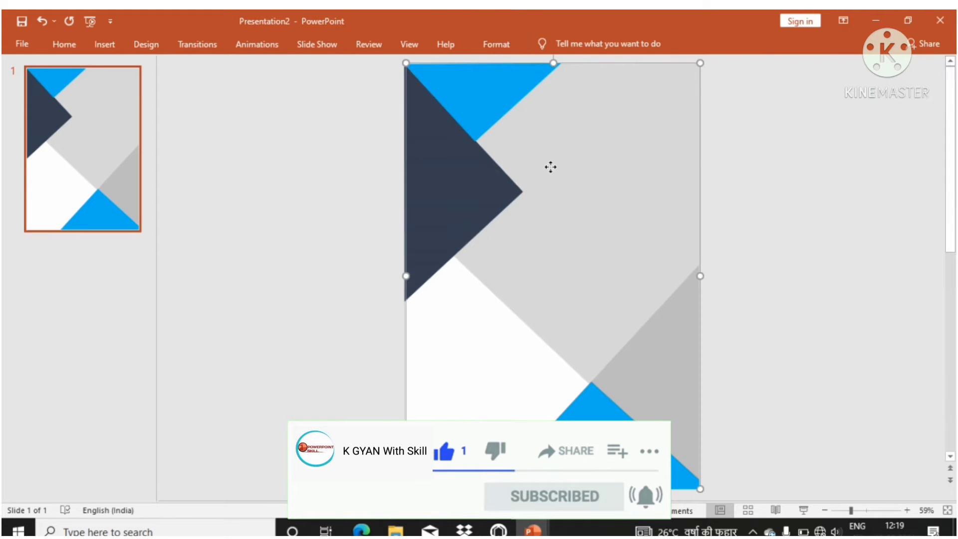
click(488, 49)
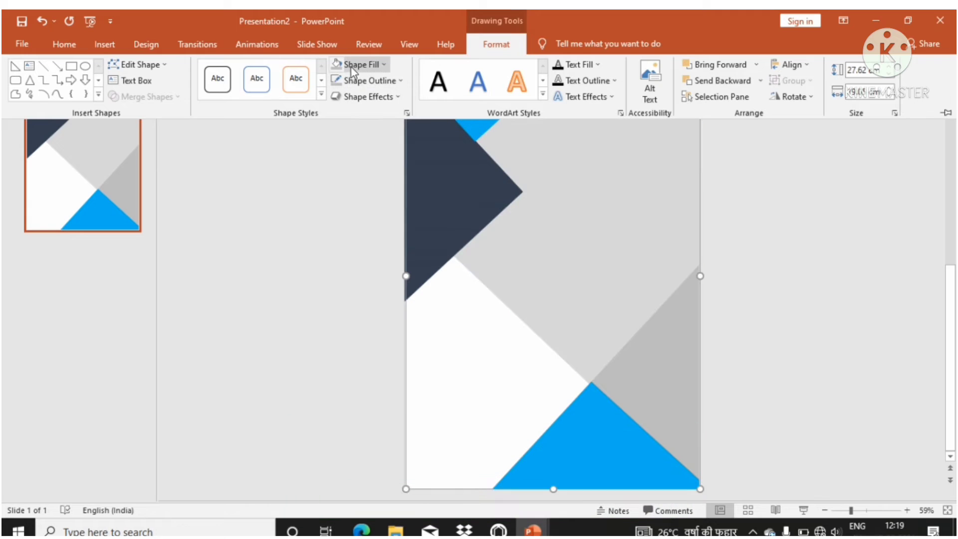
click(351, 67)
click(336, 95)
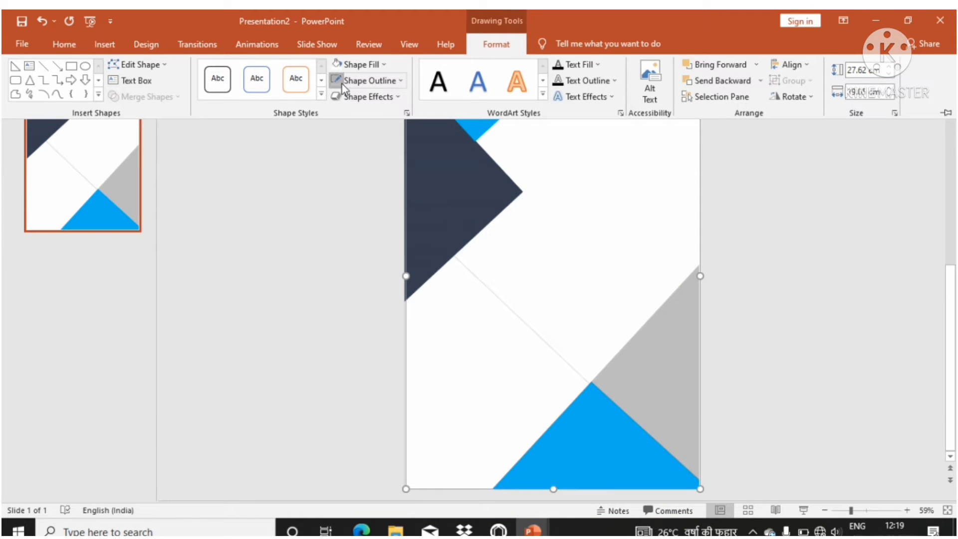
click(352, 81)
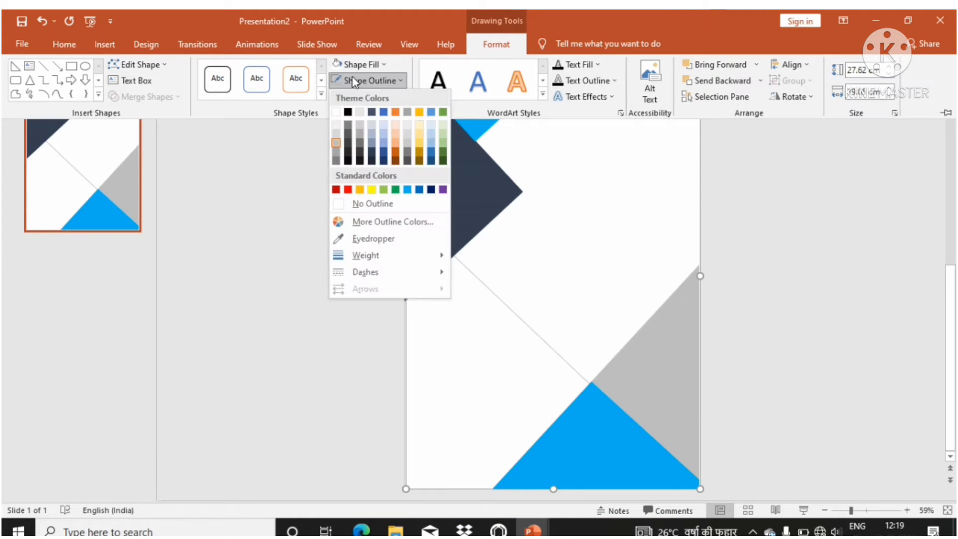
click(336, 112)
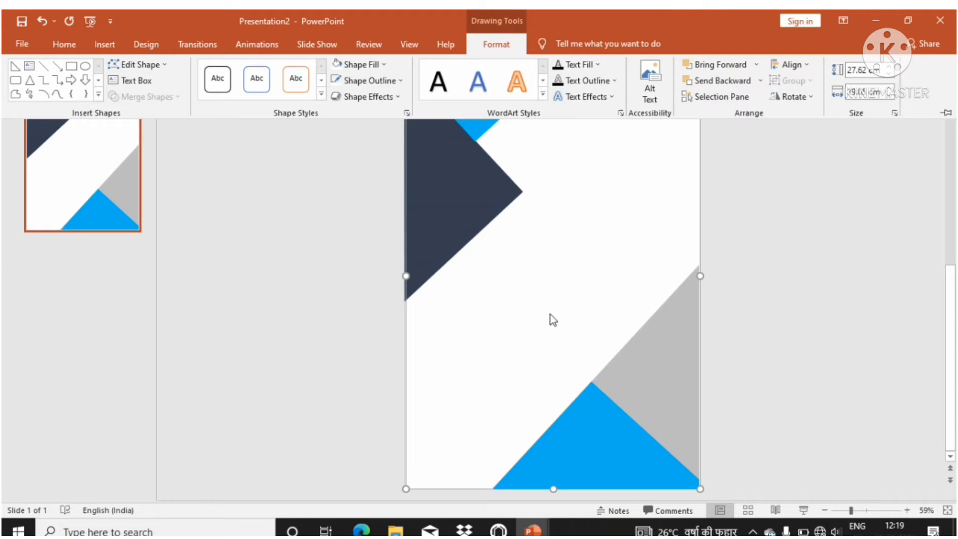
key(ctrl+F1)
click(269, 178)
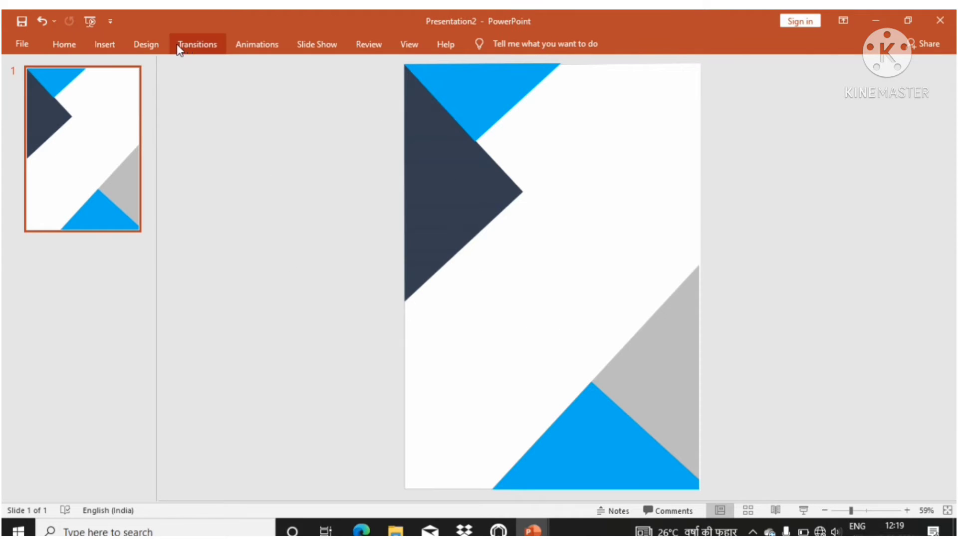
Step: Insert the nature-wallpaper12 waterfall photo and move it to the page's lower middle
click(110, 42)
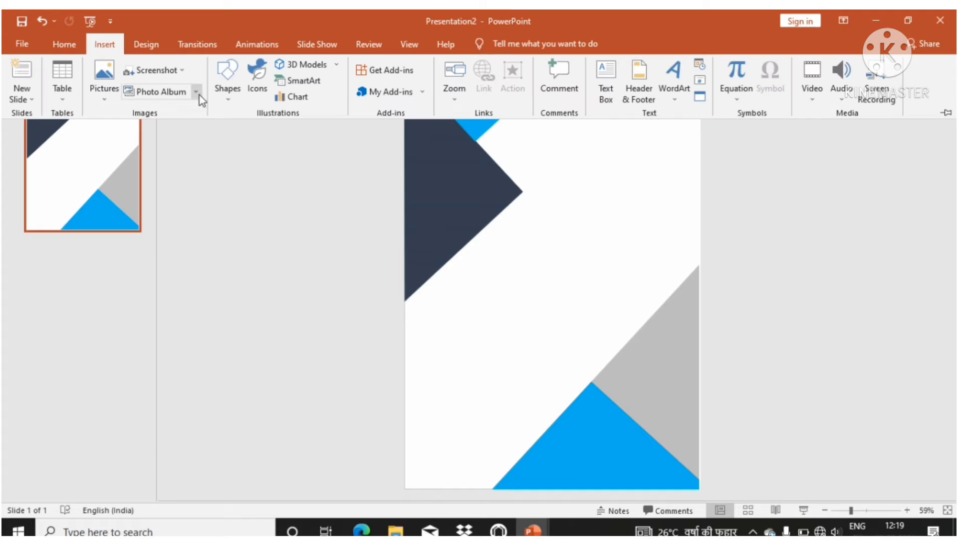
click(106, 82)
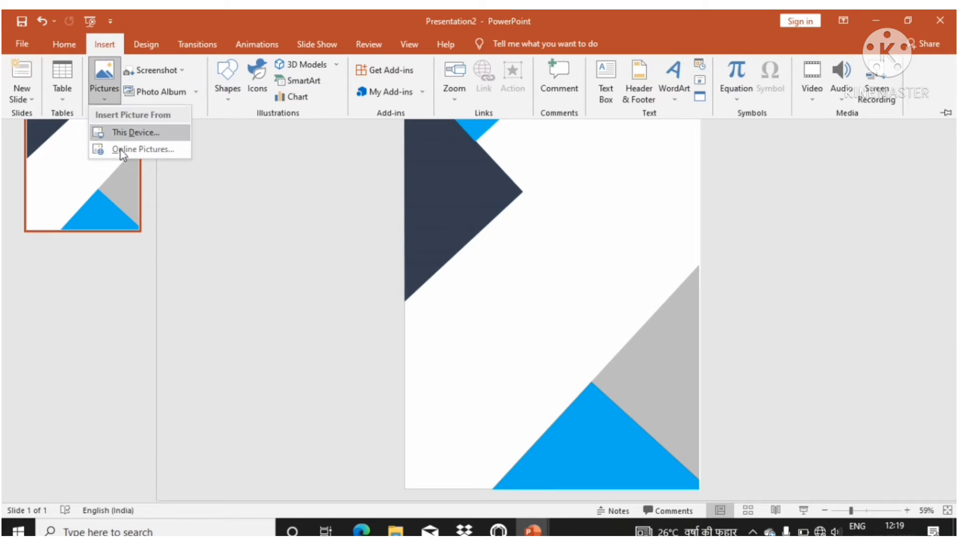
click(132, 132)
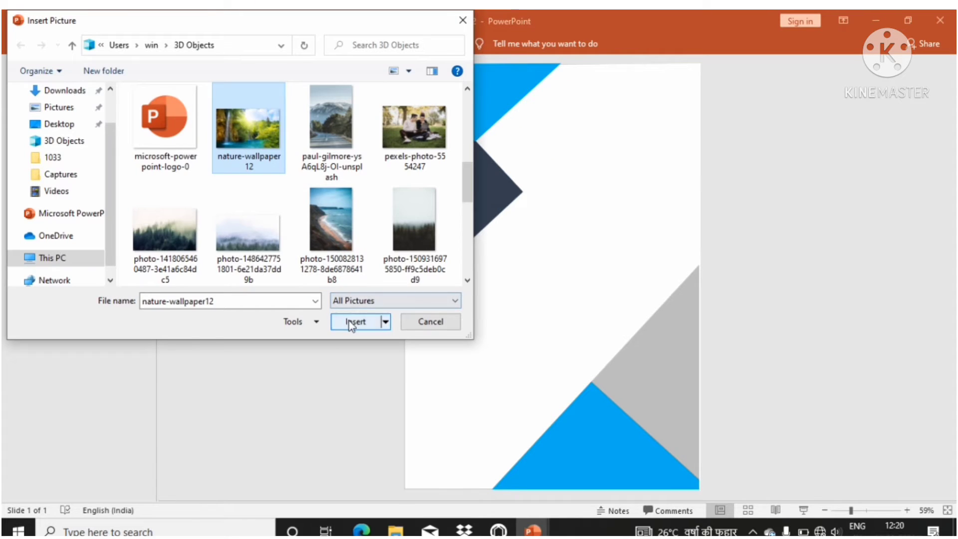
click(351, 322)
mouse_move(501, 287)
mouse_down()
mouse_move(506, 370)
mouse_move(477, 395)
mouse_up()
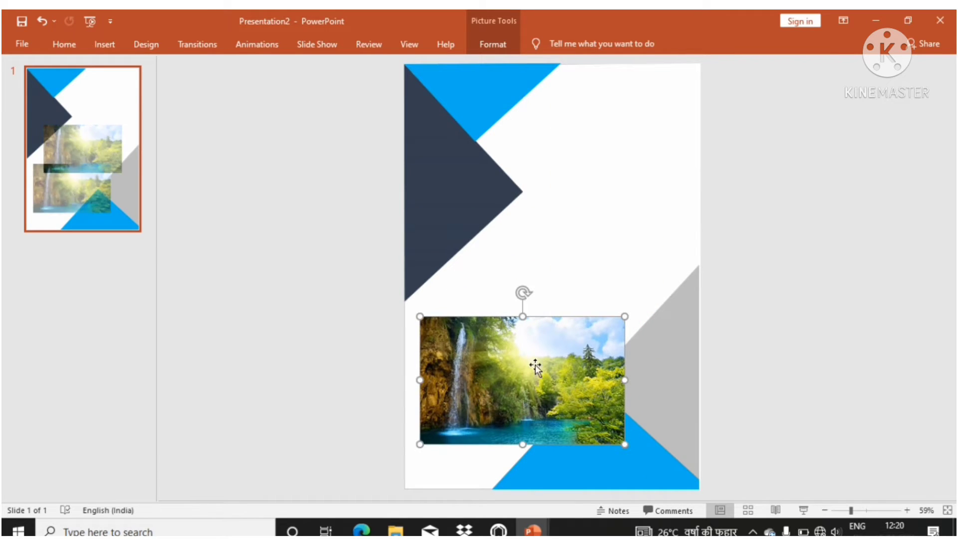
Step: Resize the waterfall photo to cover the lower half, reaching just past the right edge
drag(624, 443, 695, 492)
drag(600, 427, 589, 427)
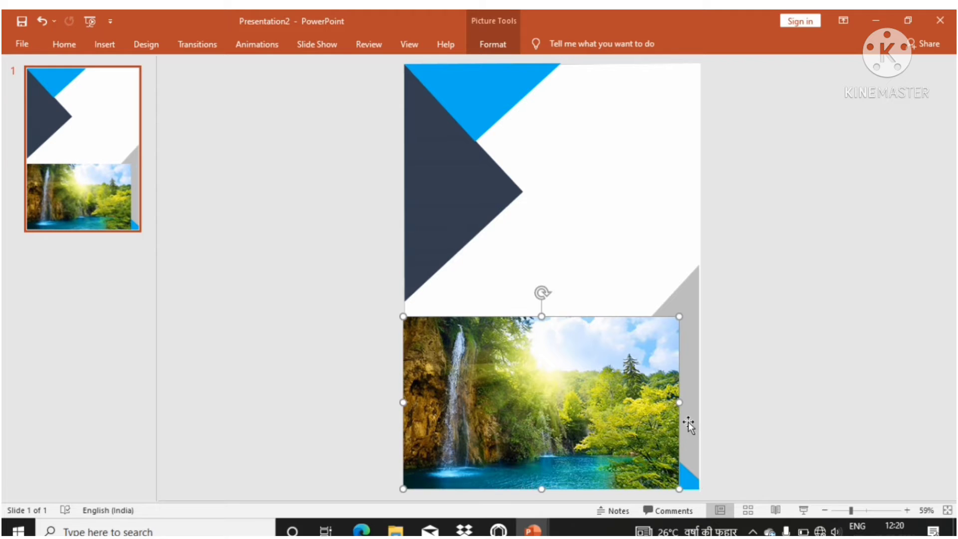
drag(679, 402, 698, 402)
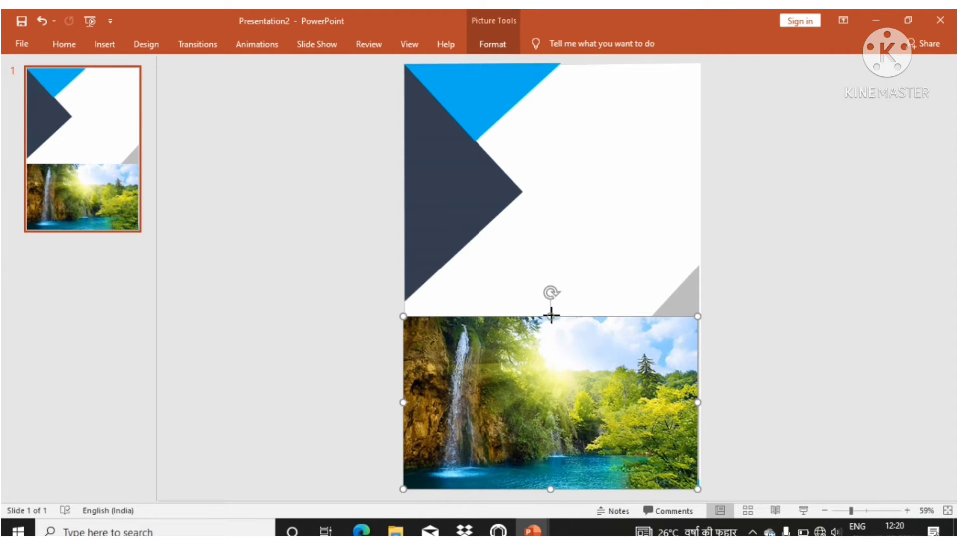
drag(551, 315, 551, 283)
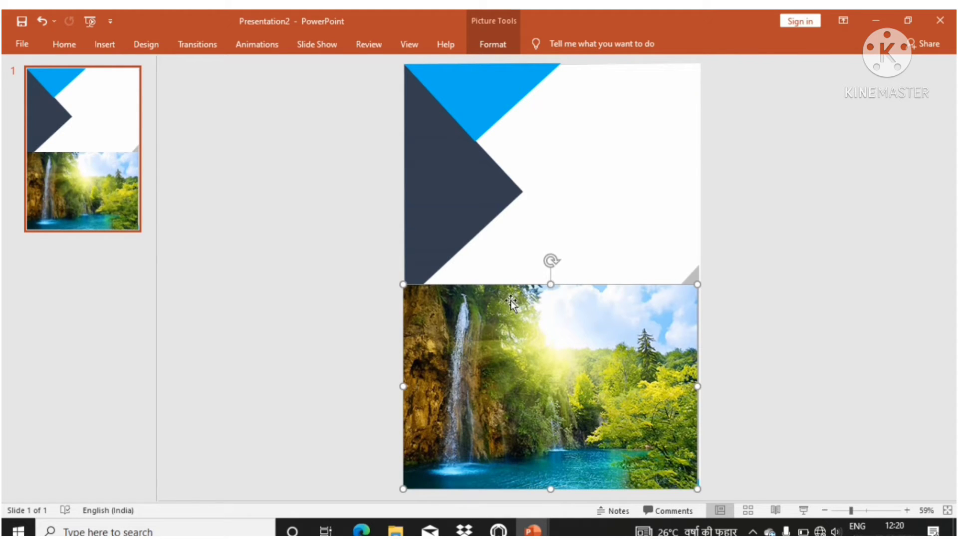
drag(403, 387, 404, 385)
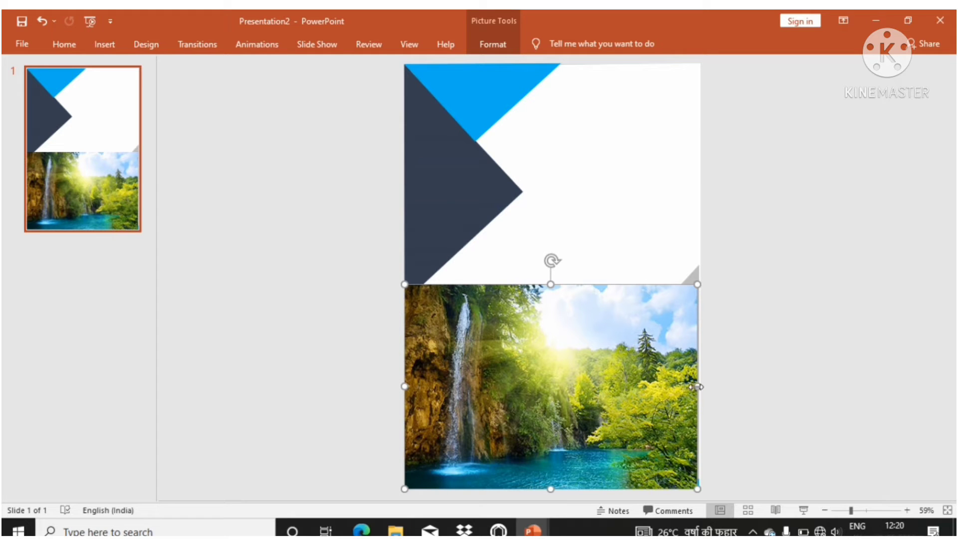
drag(697, 386, 723, 387)
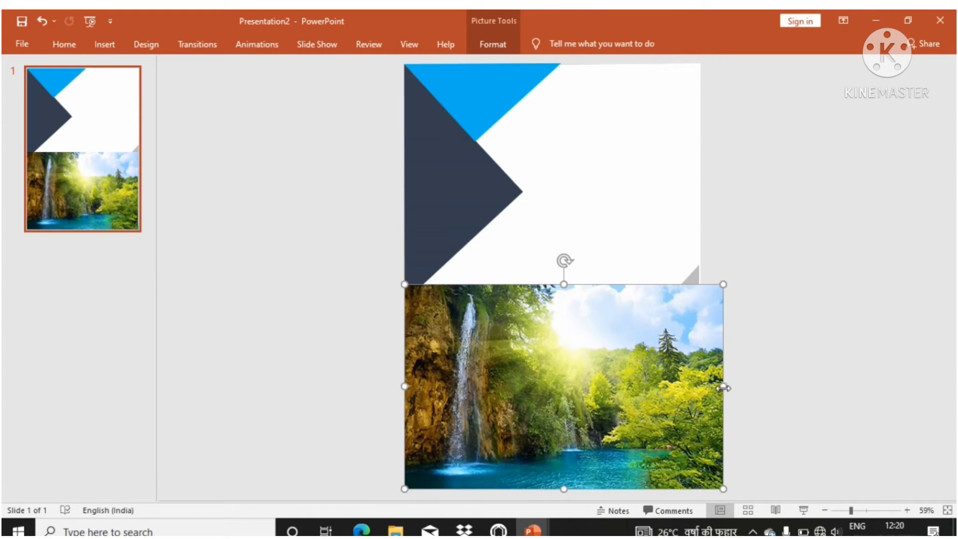
Step: Send the waterfall photo behind the triangles and raise its top edge a little
click(495, 45)
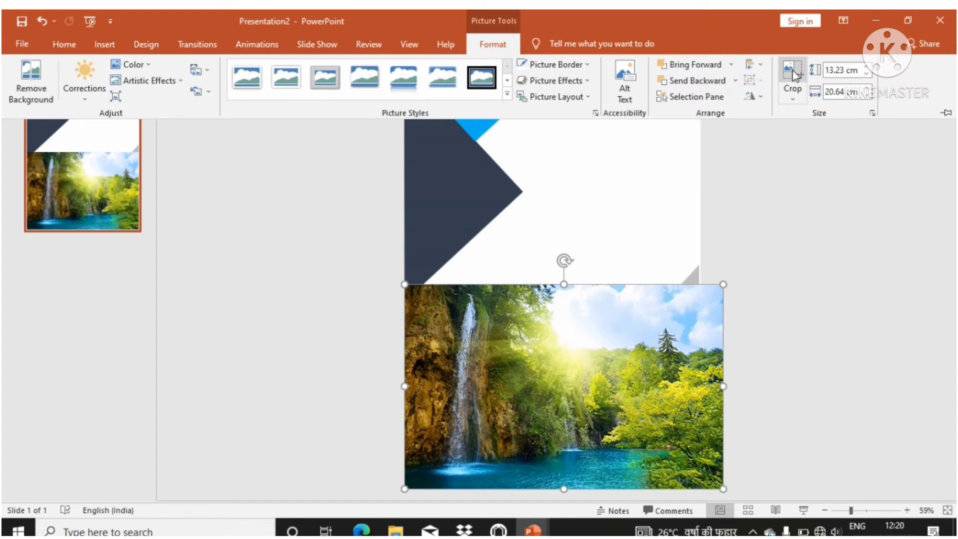
right_click(643, 343)
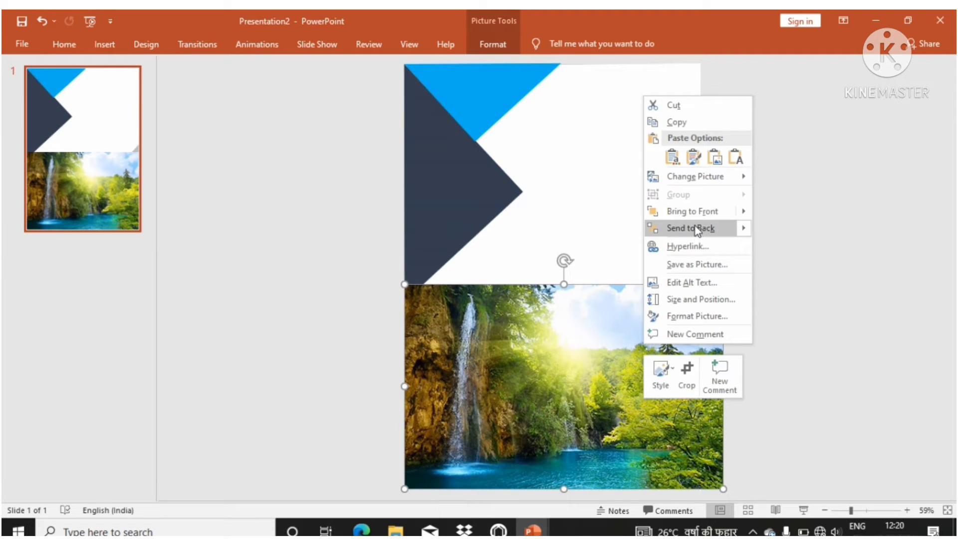
click(696, 228)
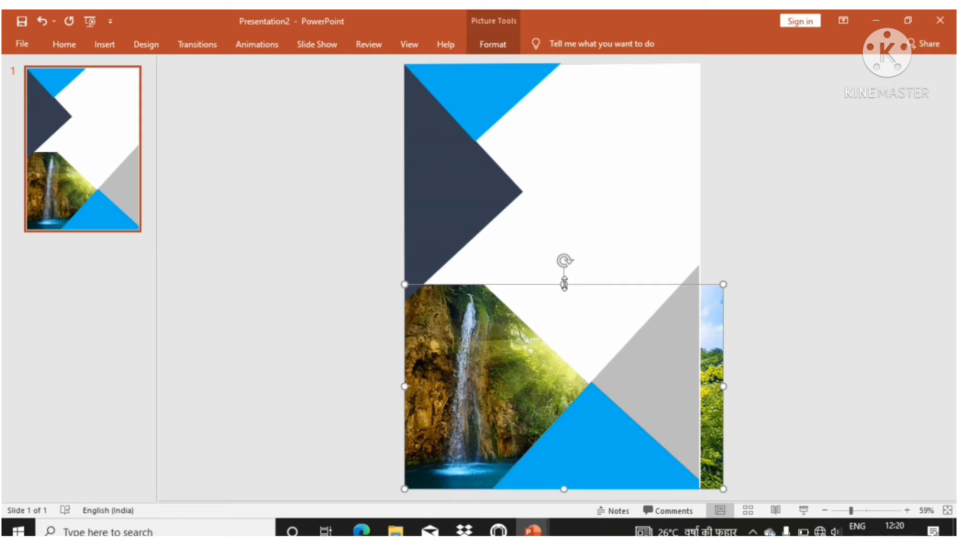
drag(564, 283, 564, 257)
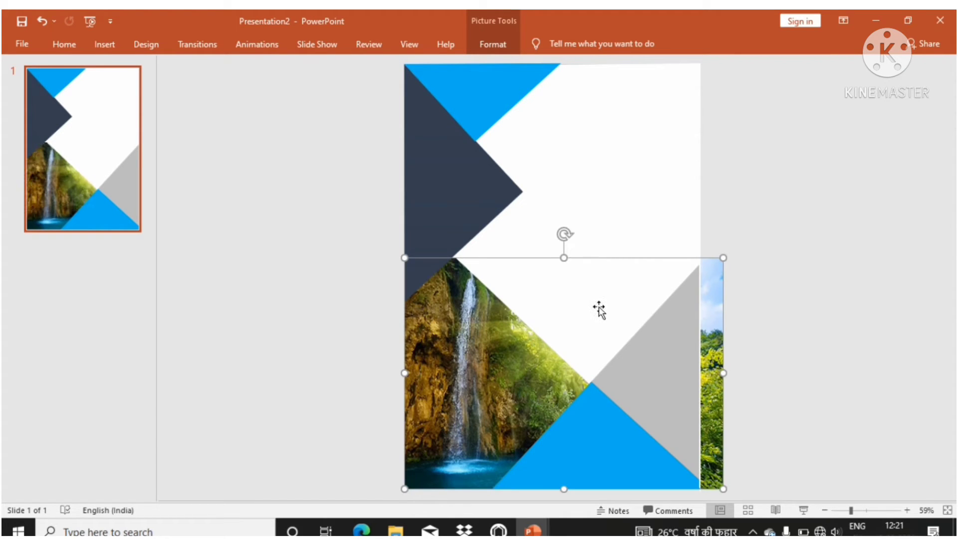
drag(565, 255, 564, 251)
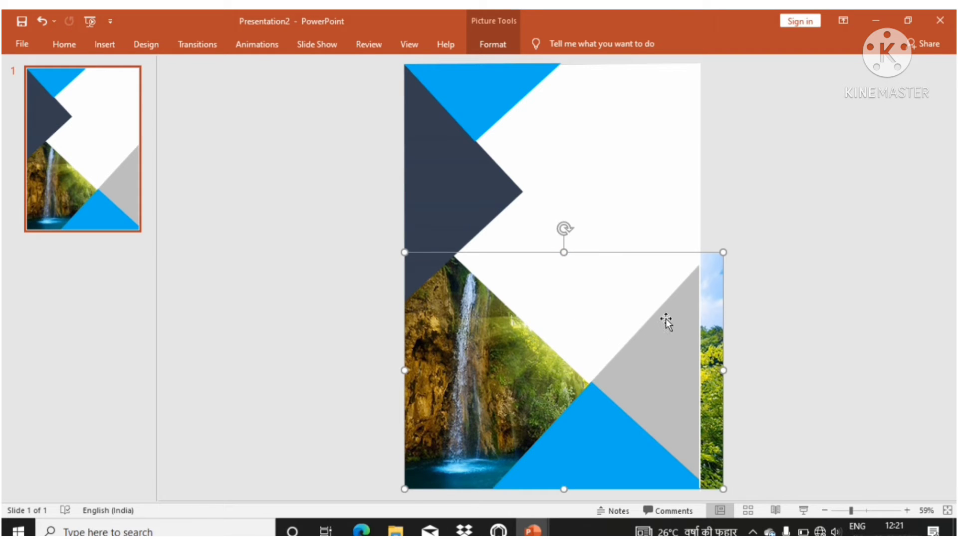
Step: Crop the waterfall photo's right side so it ends flush with the page edge
click(499, 50)
click(790, 86)
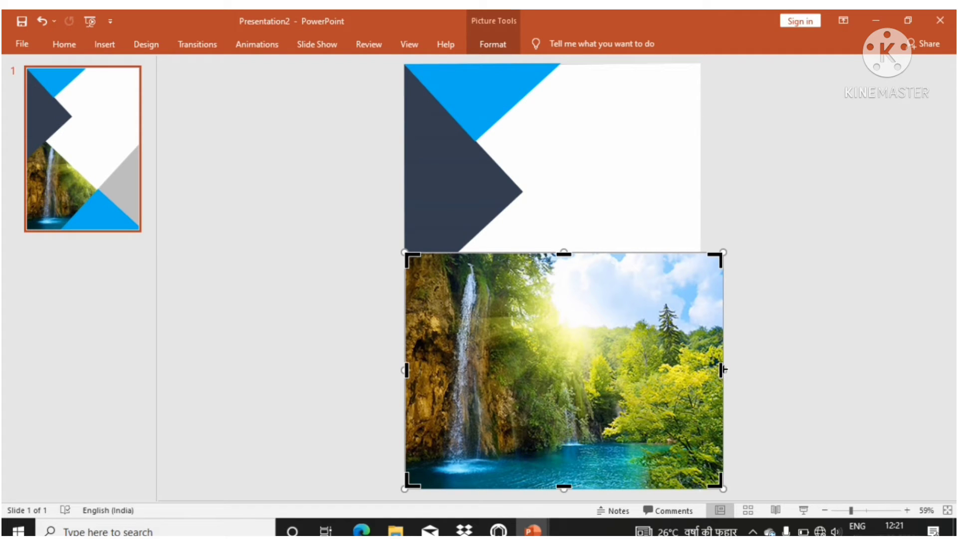
drag(722, 368, 702, 364)
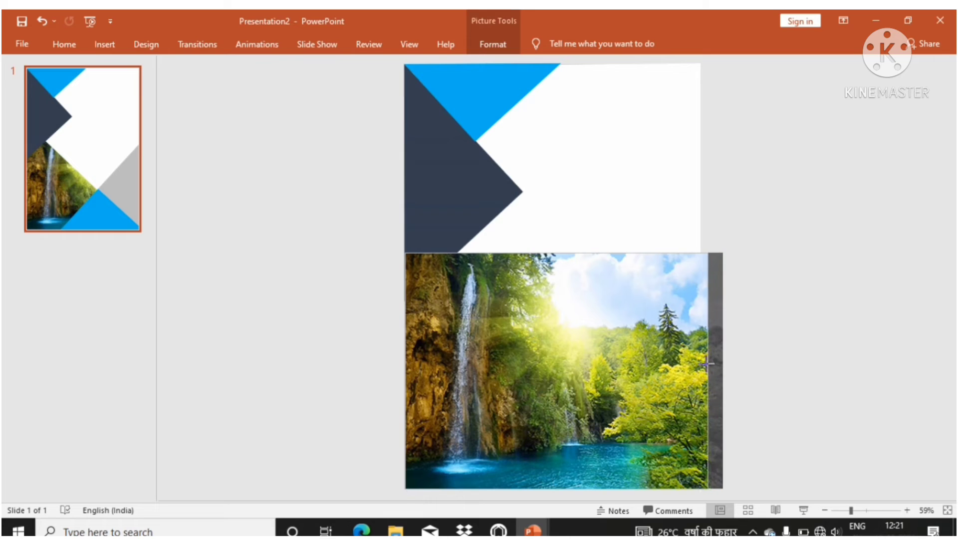
click(769, 339)
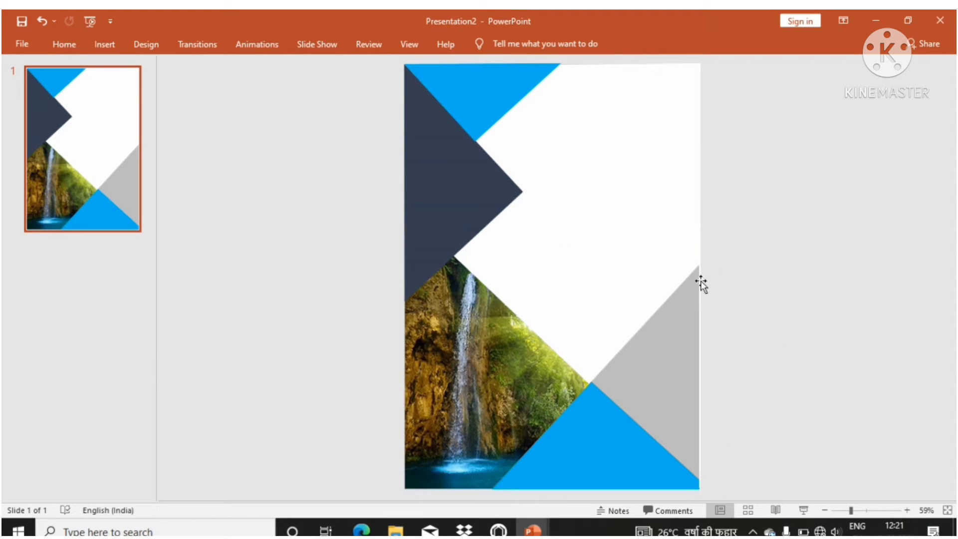
click(531, 383)
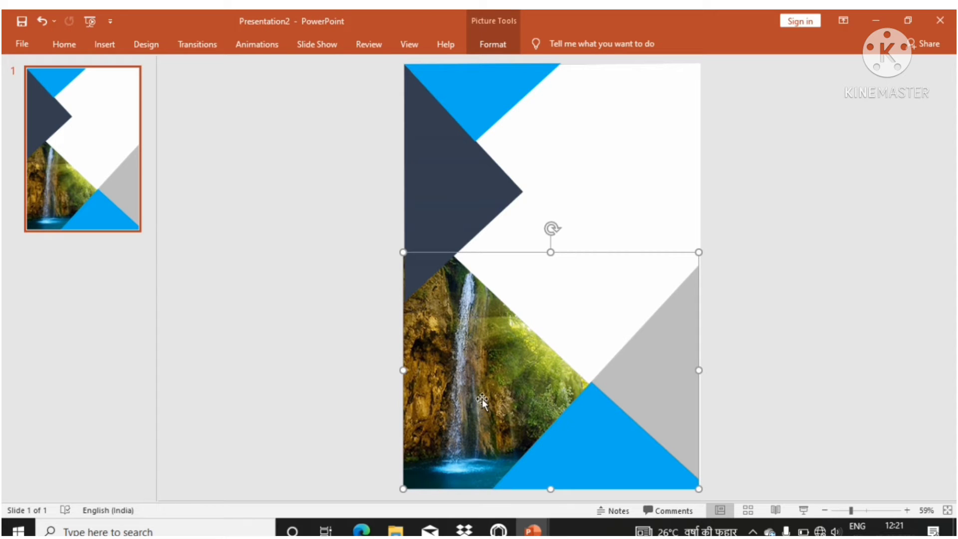
Step: Apply a low Color Saturation preset to the waterfall photo for muted tones
click(492, 46)
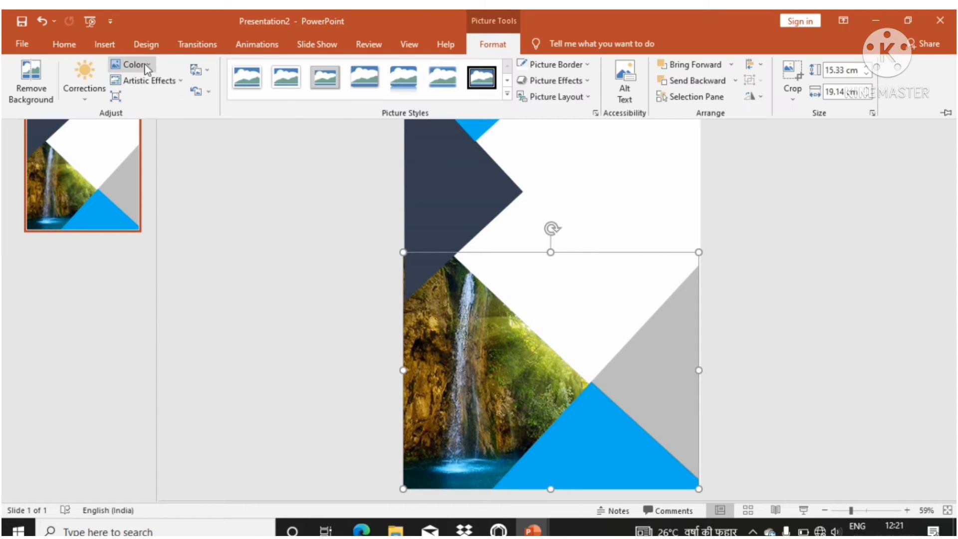
click(133, 64)
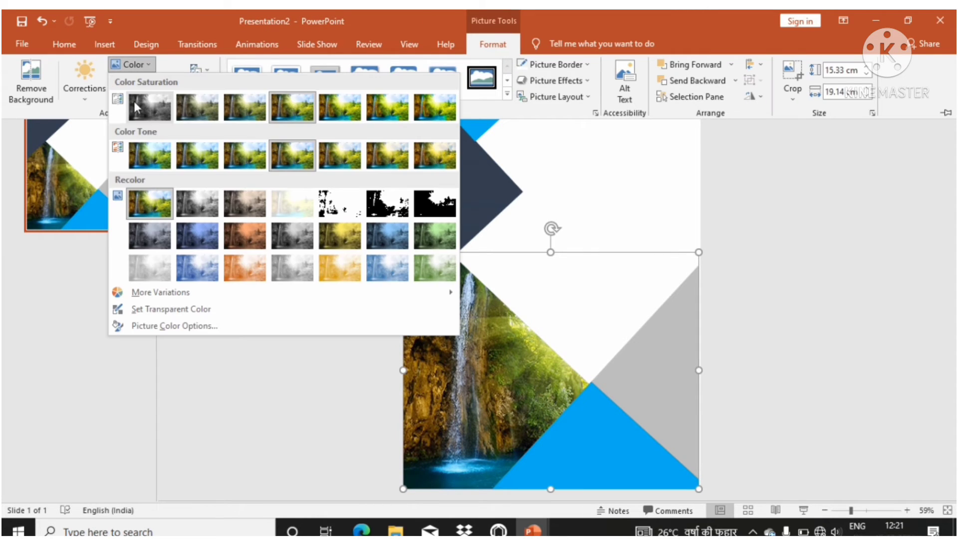
click(195, 110)
click(520, 292)
click(605, 202)
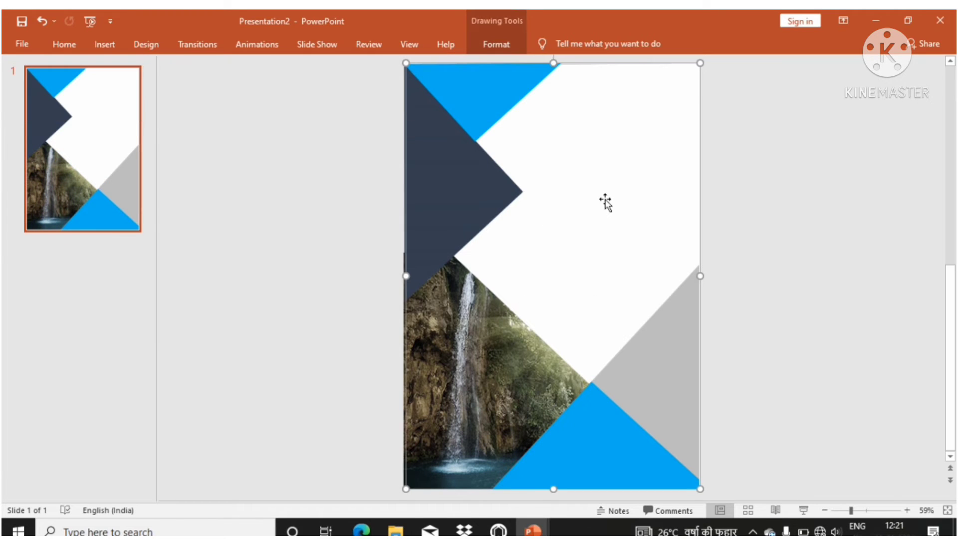
click(750, 196)
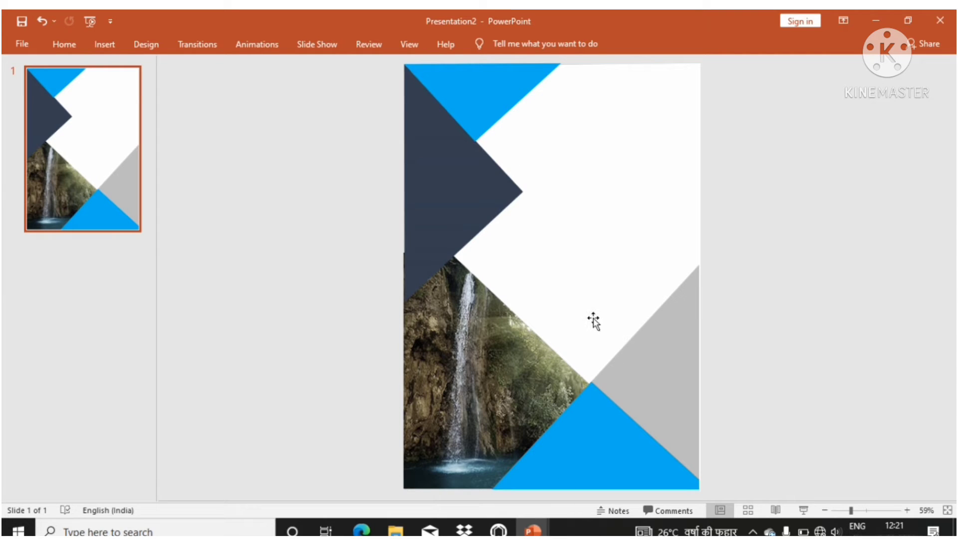
click(532, 531)
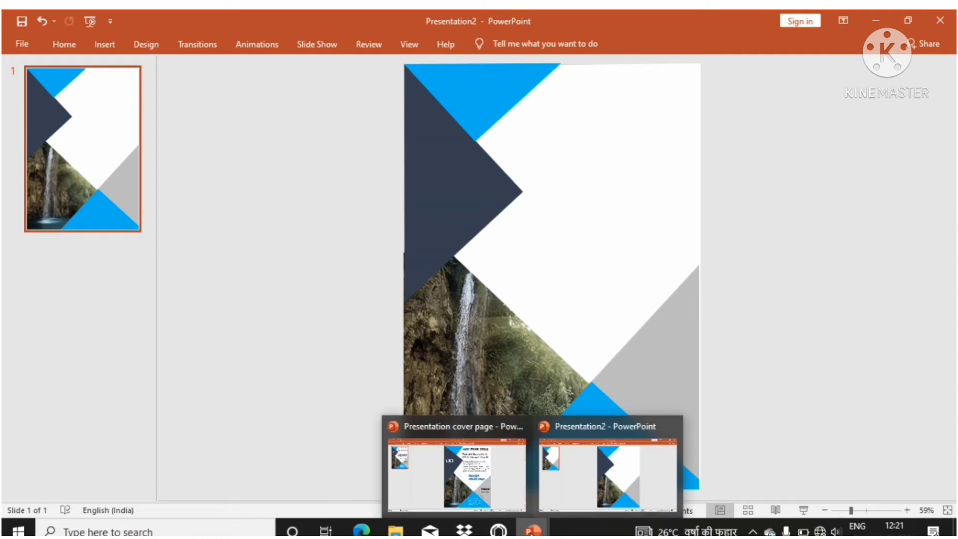
mouse_move(455, 464)
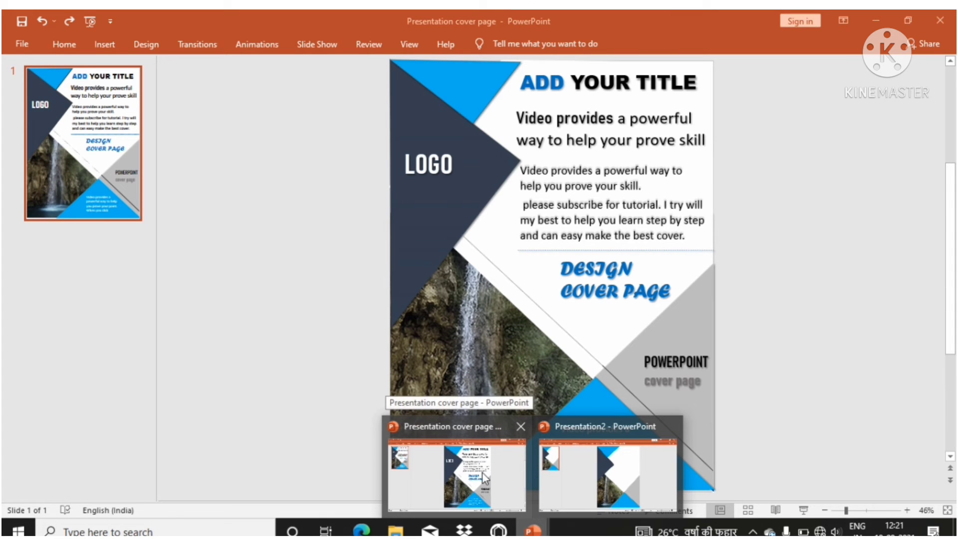
click(483, 473)
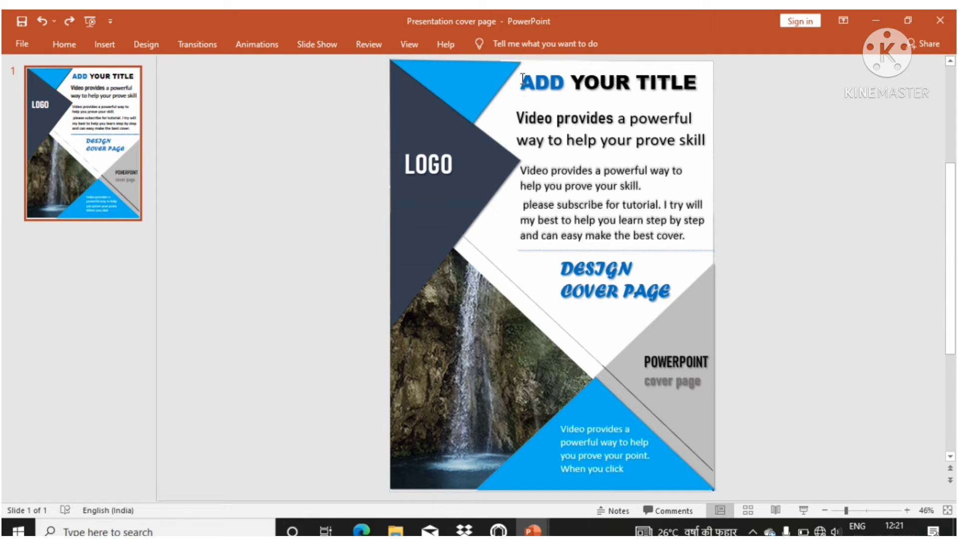
drag(522, 79, 692, 83)
key(ctrl+c)
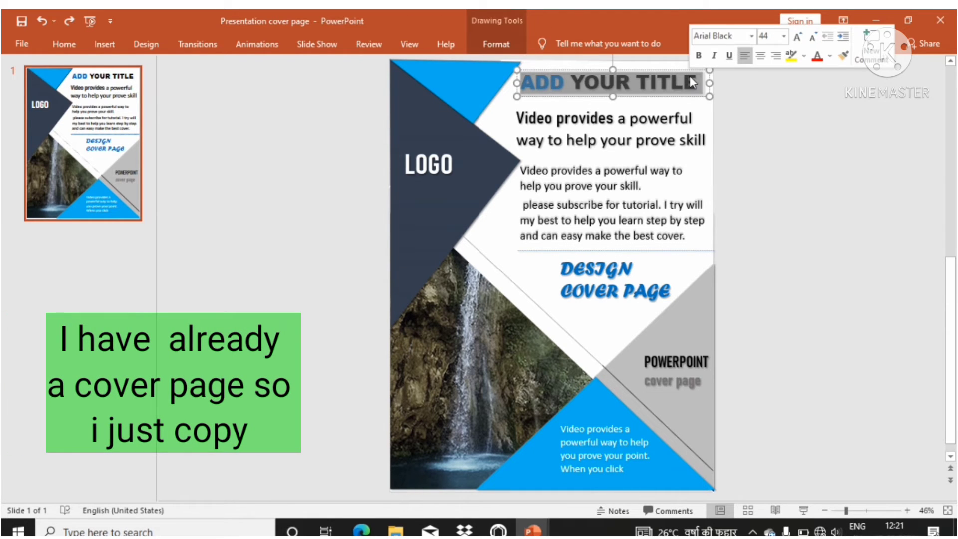
click(759, 114)
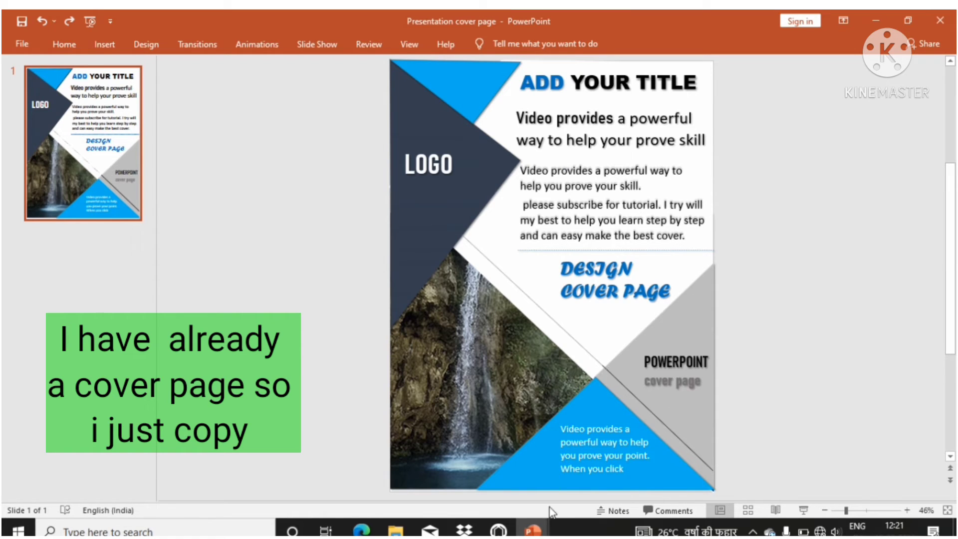
click(585, 472)
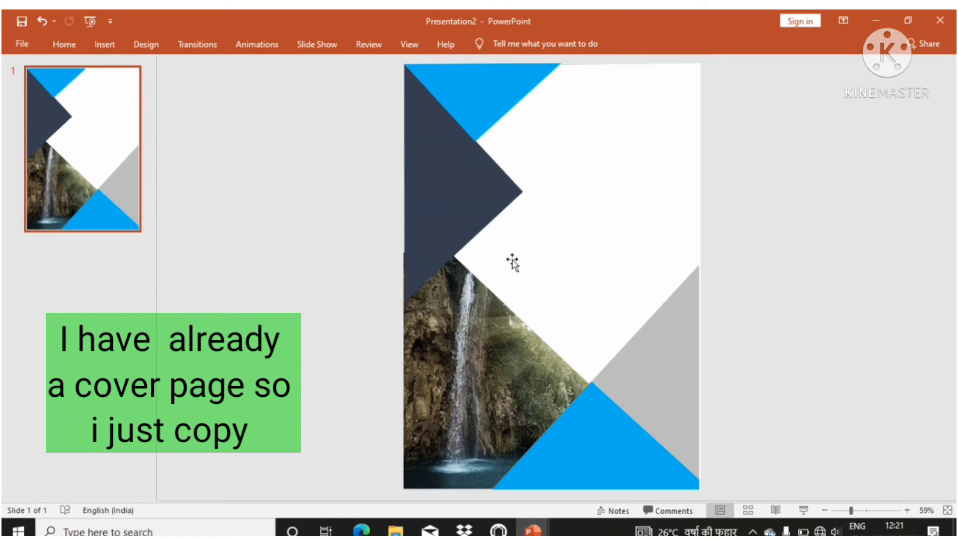
Step: Draw a text box at the page's top right and paste the copied 'ADD YOUR TITLE' heading
click(105, 44)
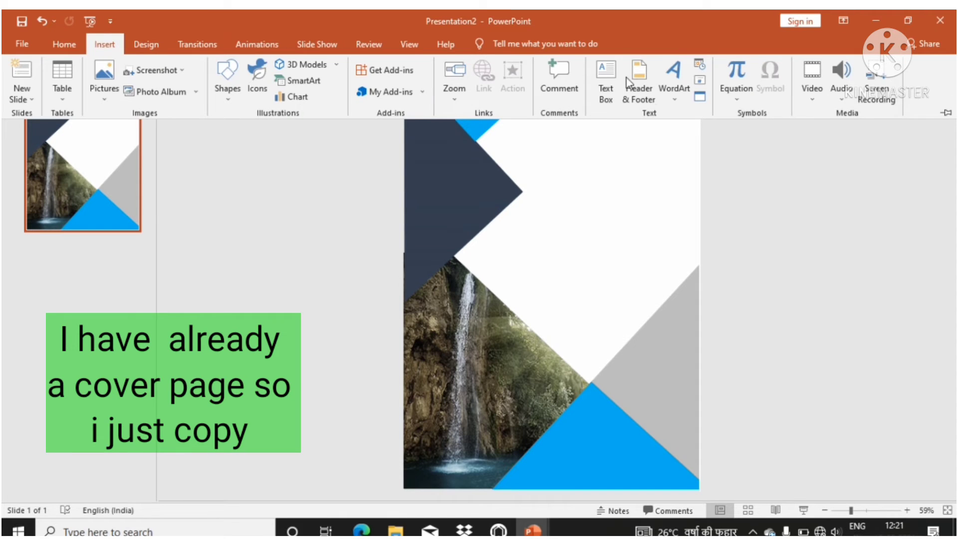
click(596, 75)
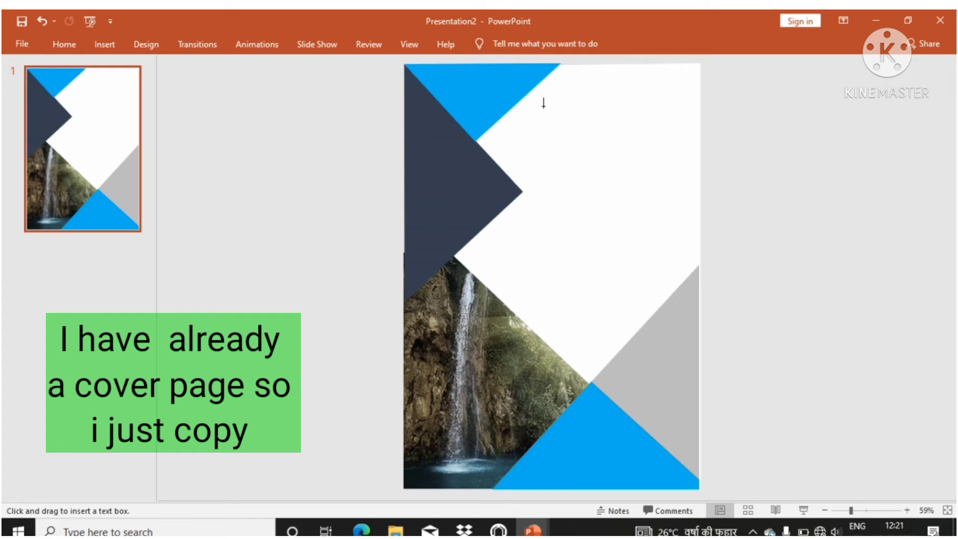
drag(542, 90, 678, 121)
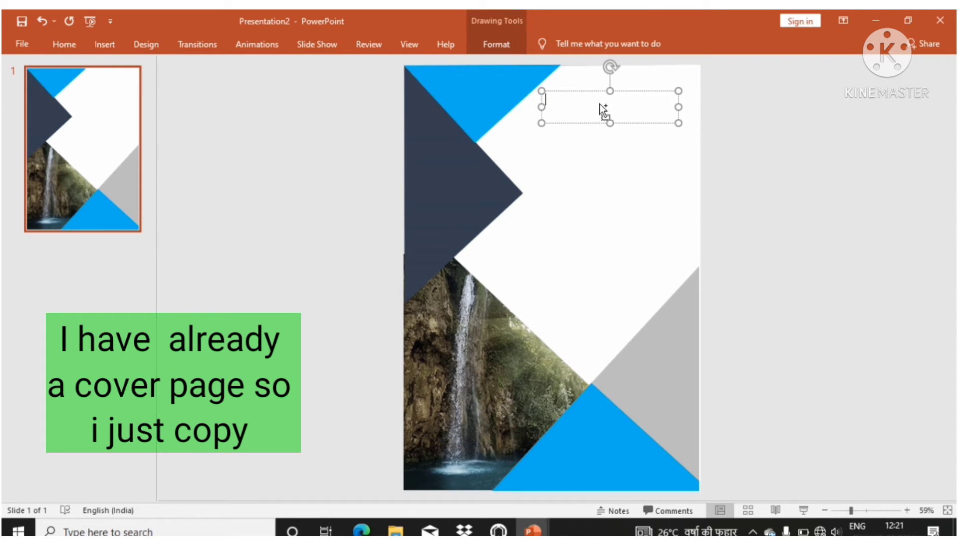
key(ctrl+v)
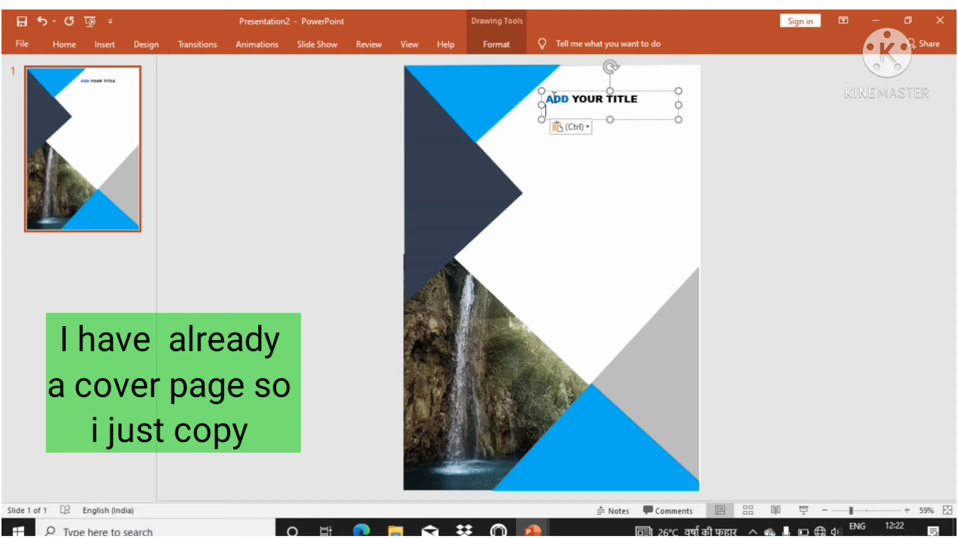
Step: Enlarge the 'ADD YOUR TITLE' text to 32 pt
drag(548, 99, 644, 101)
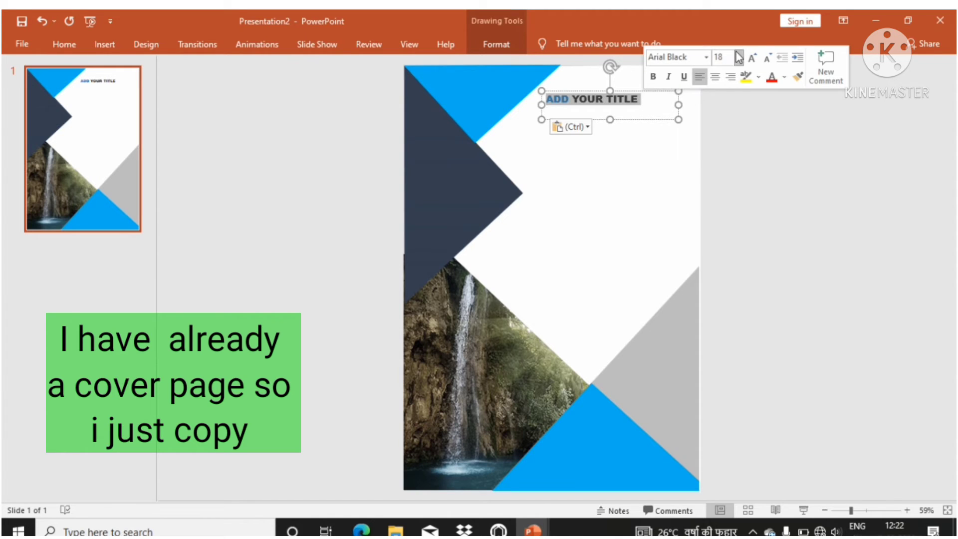
click(740, 56)
click(721, 262)
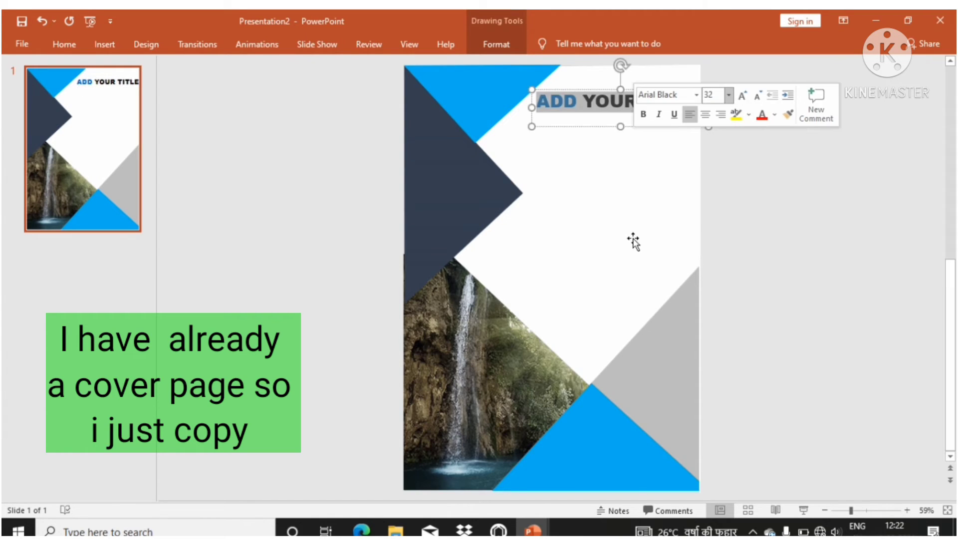
click(623, 203)
click(594, 105)
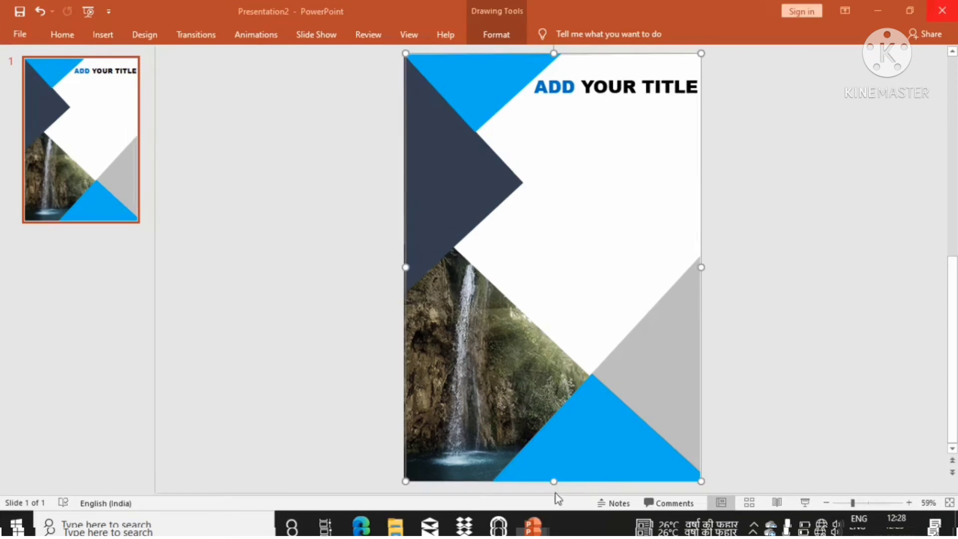
Step: Check the finished cover presentation, then add an empty text box below the title
click(520, 488)
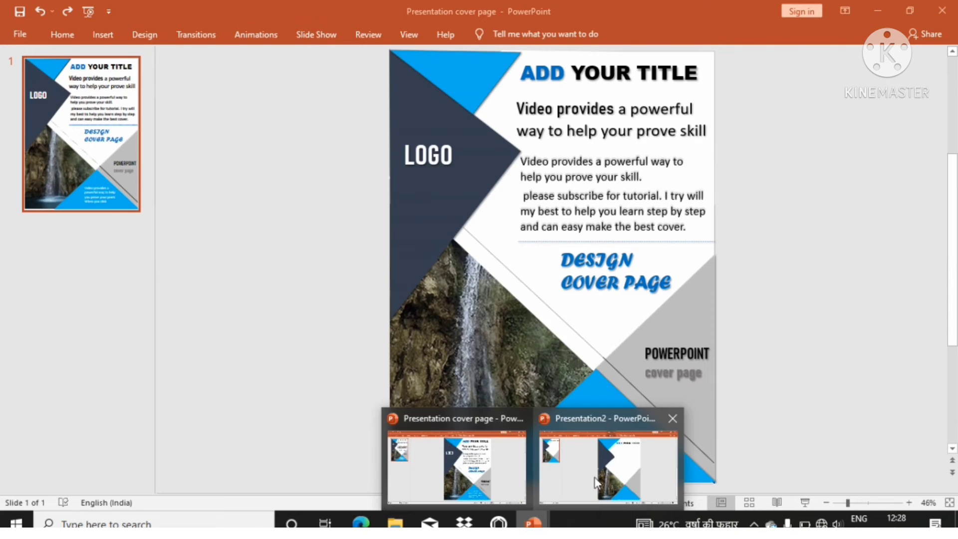
click(596, 483)
click(562, 105)
click(580, 145)
Step: Paste the 'Video provides…' subtitle into the empty box below the title
click(562, 124)
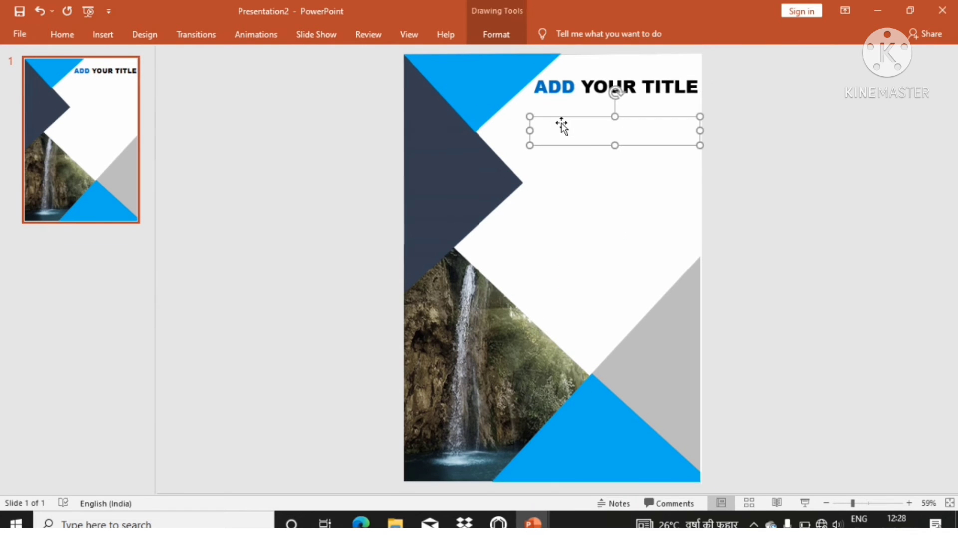
text(Video provides a powerful way to help your prove skill)
click(582, 171)
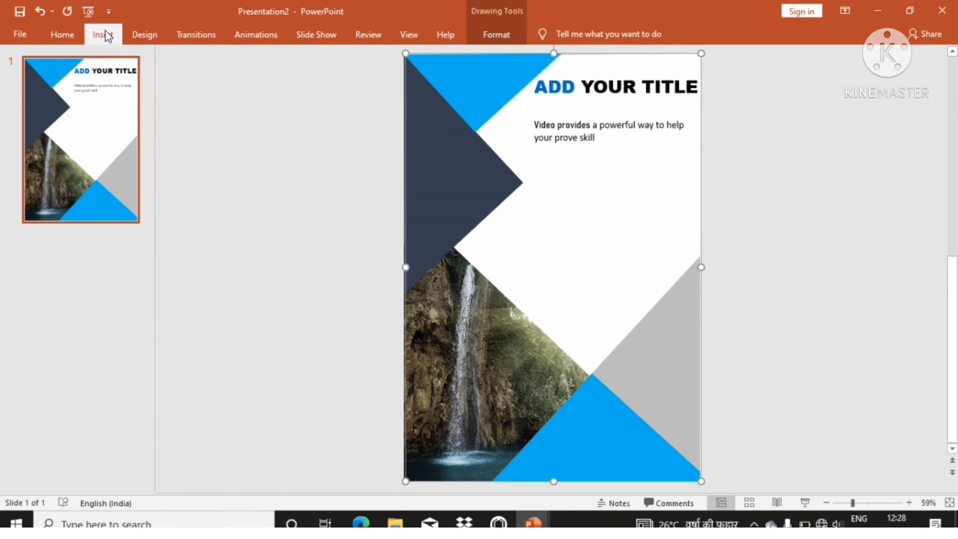
Step: Add a text box below the subtitle holding the two-paragraph body text from the finished cover
click(103, 34)
click(601, 67)
drag(536, 192, 692, 263)
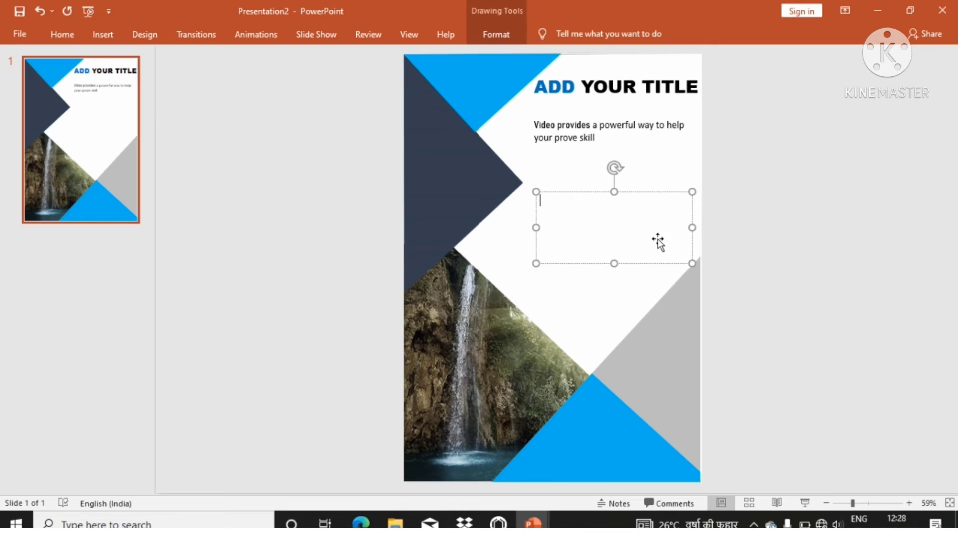
drag(593, 192, 592, 173)
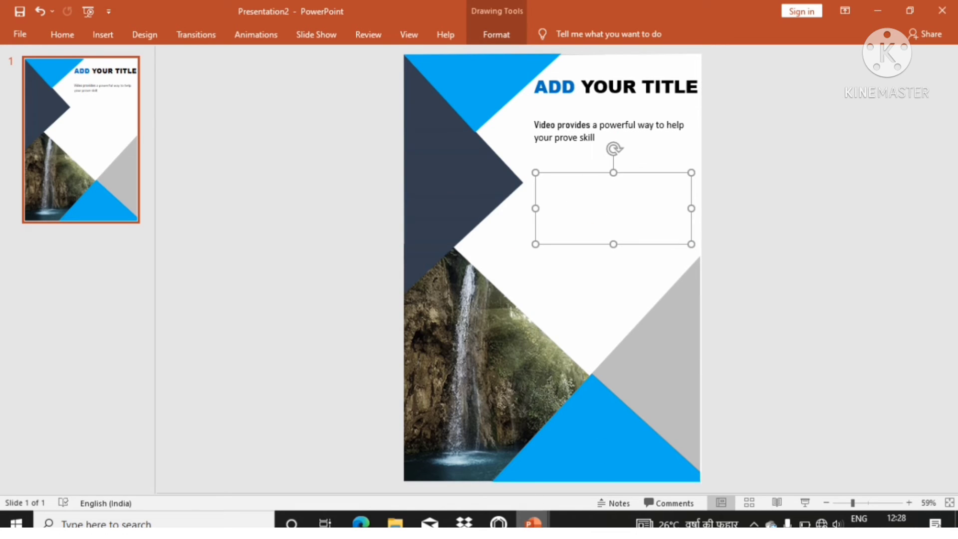
click(494, 469)
drag(521, 161, 704, 232)
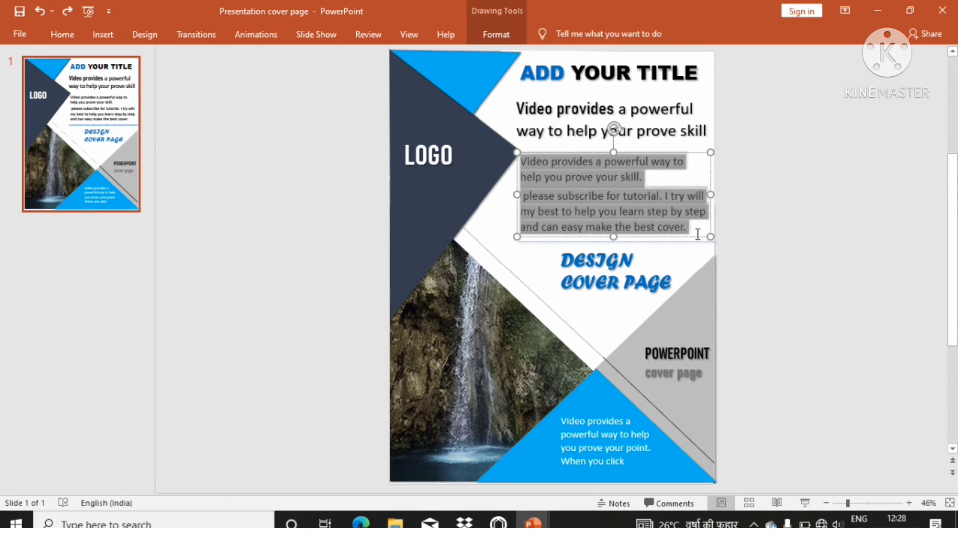
click(792, 212)
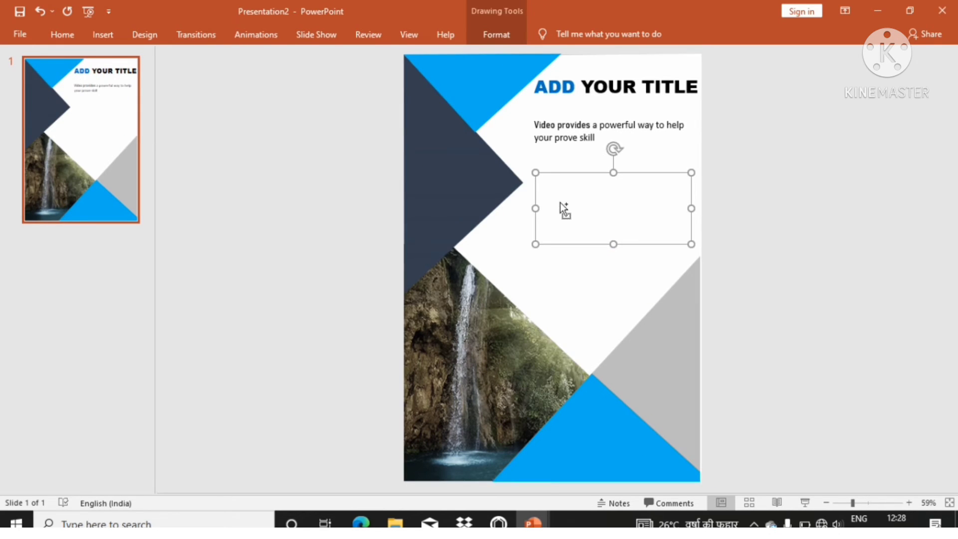
text(Video provides a powerful way to help you prove your skill.  please subscribe for tutorial. I try will my best to help you learn step by step and can easy make the best cover.)
click(584, 308)
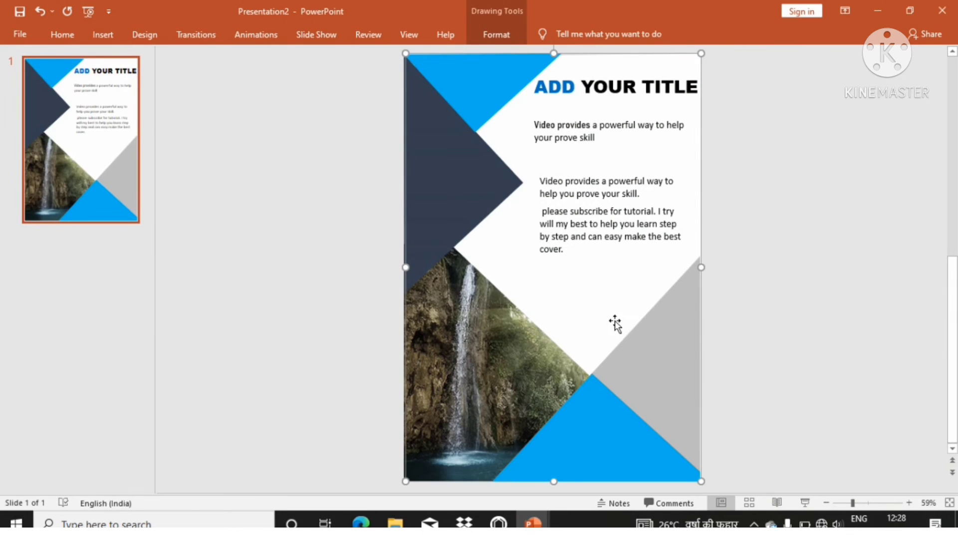
Step: Add a text box below the body text with 'DESIGN COVER PAGE' copied from the finished cover
click(103, 34)
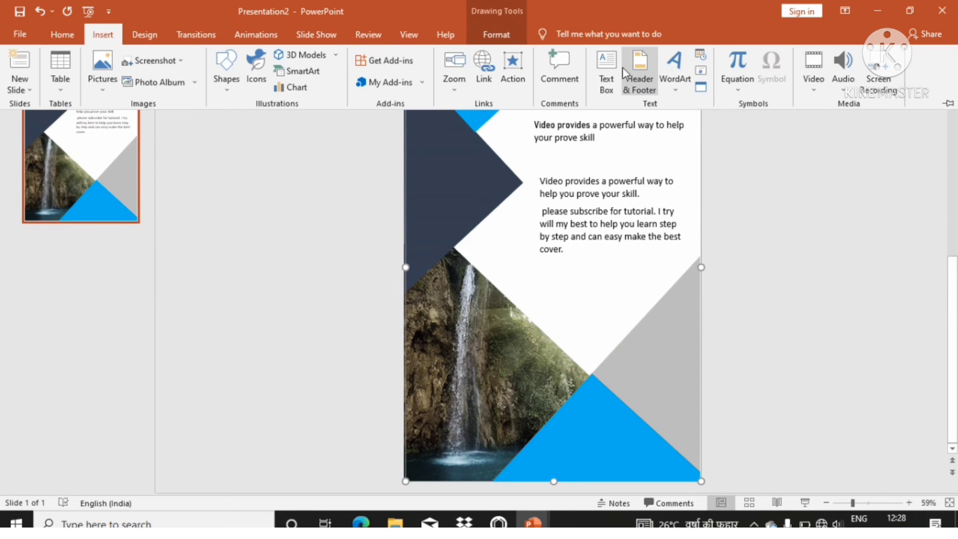
click(606, 75)
drag(551, 283, 641, 321)
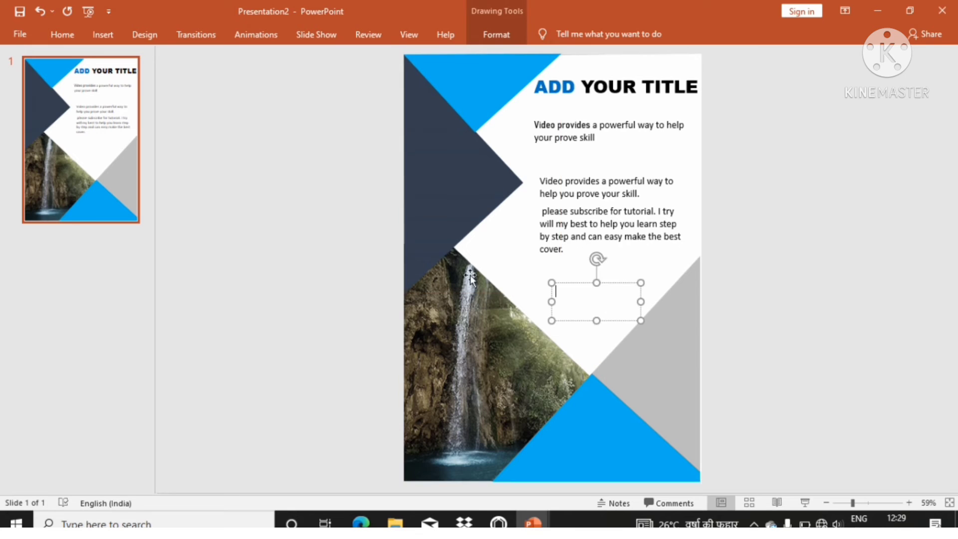
click(457, 459)
click(557, 258)
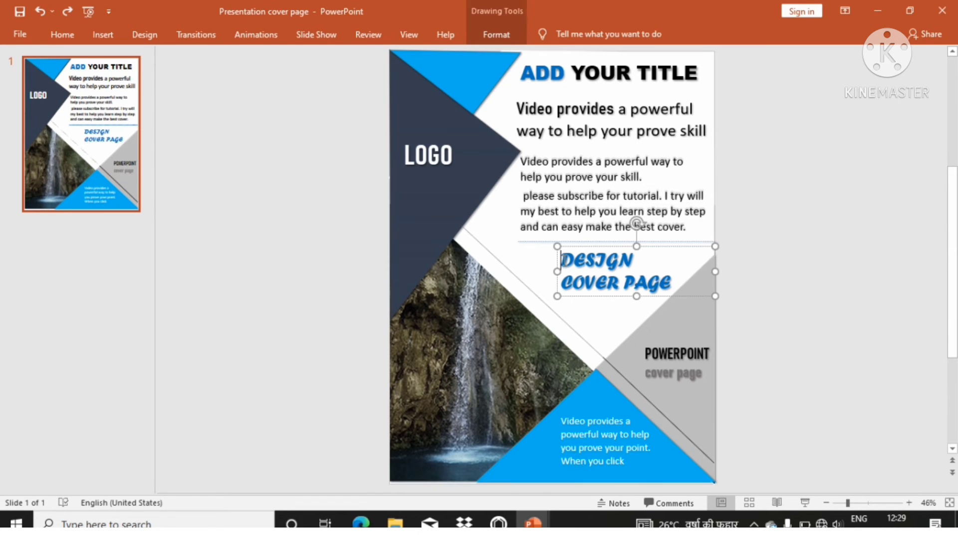
drag(560, 259, 666, 298)
key(ctrl+c)
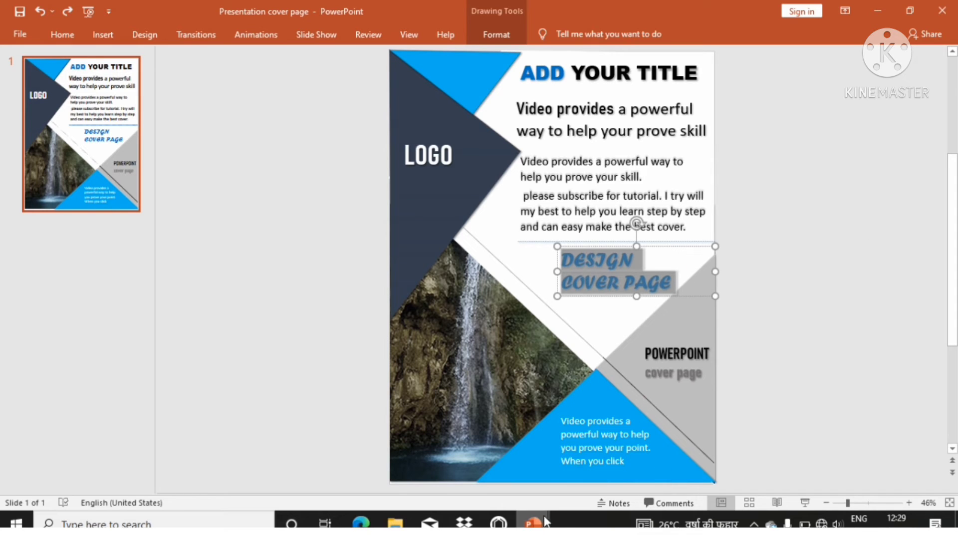
click(602, 479)
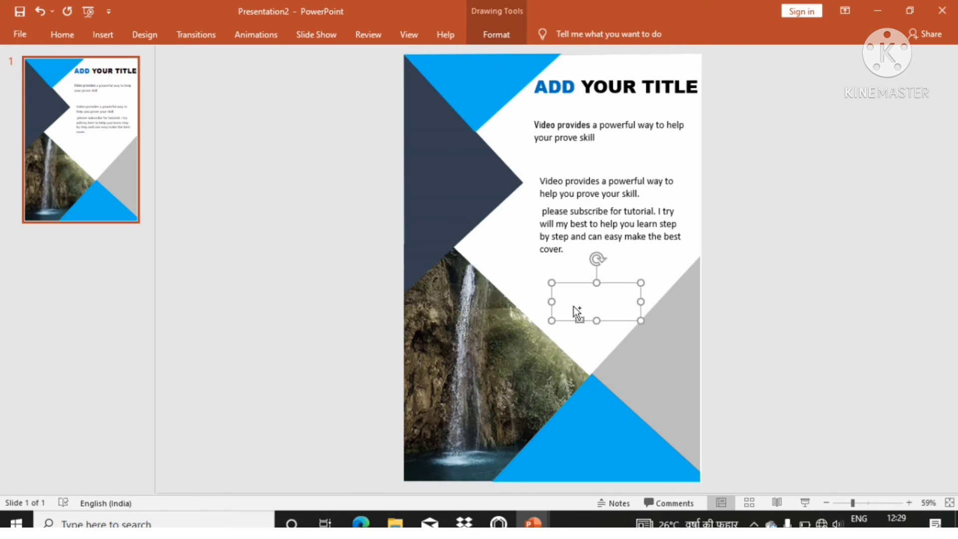
key(ctrl+v)
click(562, 268)
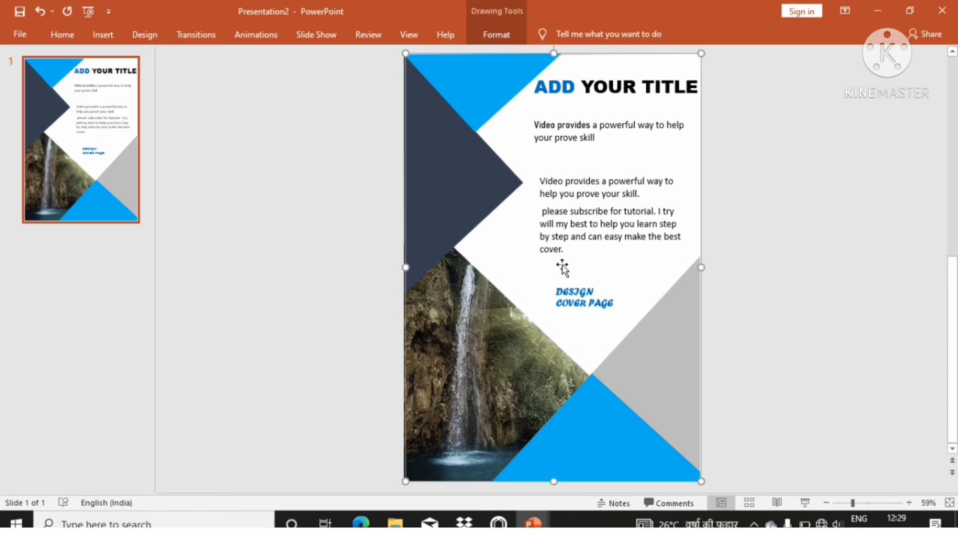
Step: Draw an empty text box on the lower blue triangle
click(103, 35)
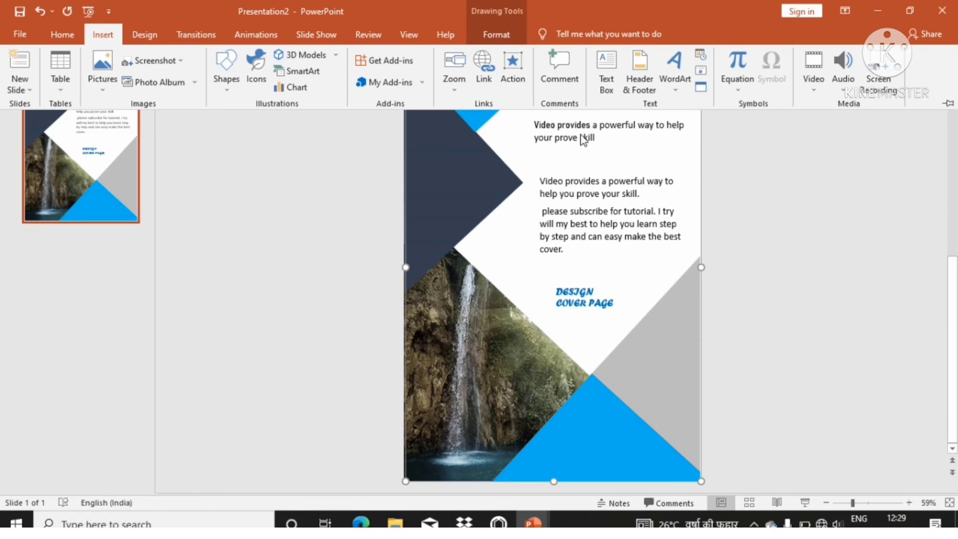
click(607, 75)
drag(564, 432, 659, 471)
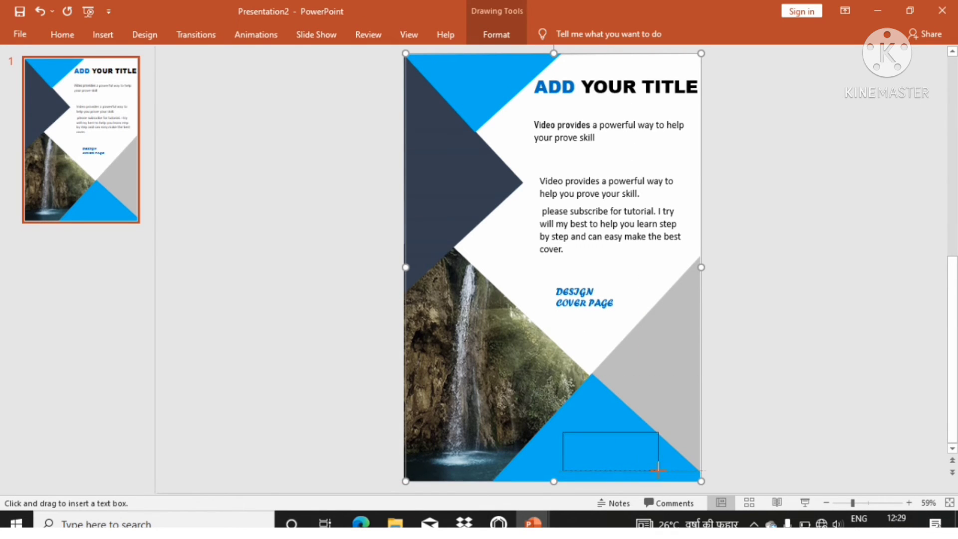
mouse_move(533, 522)
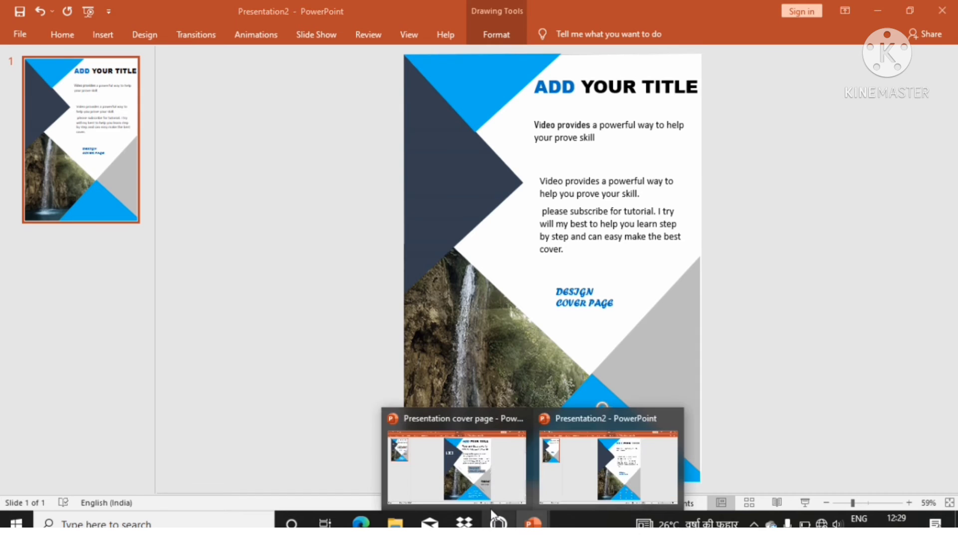
Step: Copy the 'Video provides…' caption from the finished cover into the lower blue triangle's box, nudged slightly up
click(532, 462)
click(560, 422)
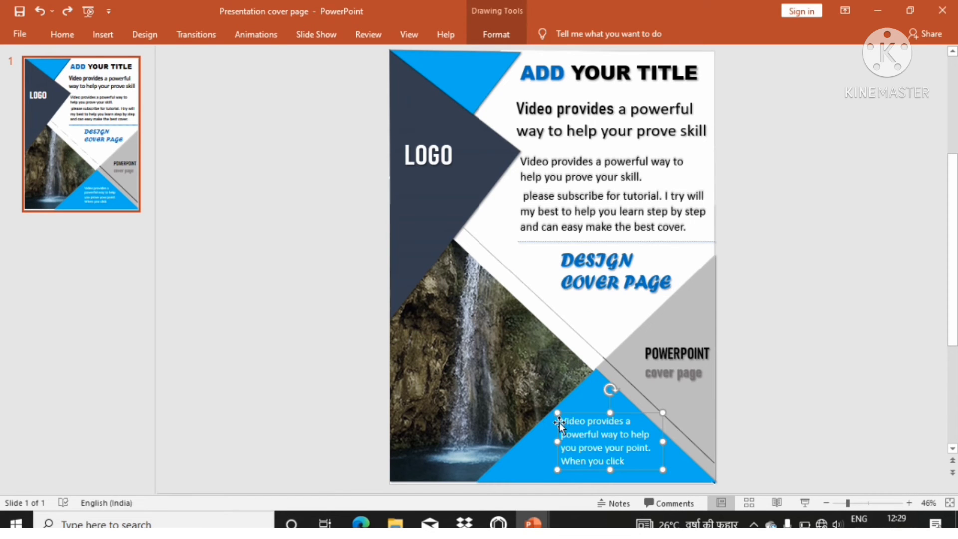
drag(562, 422, 638, 492)
key(ctrl+c)
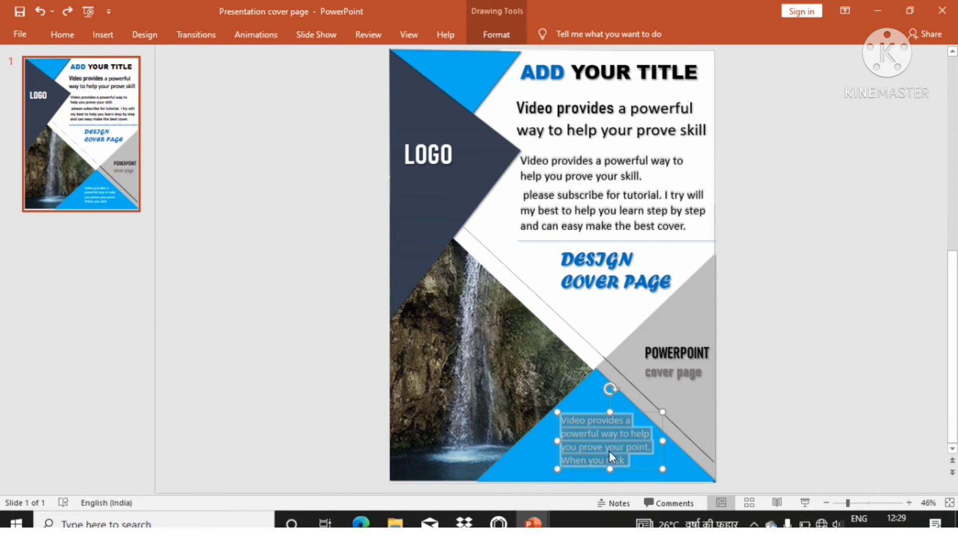
mouse_move(533, 523)
click(579, 481)
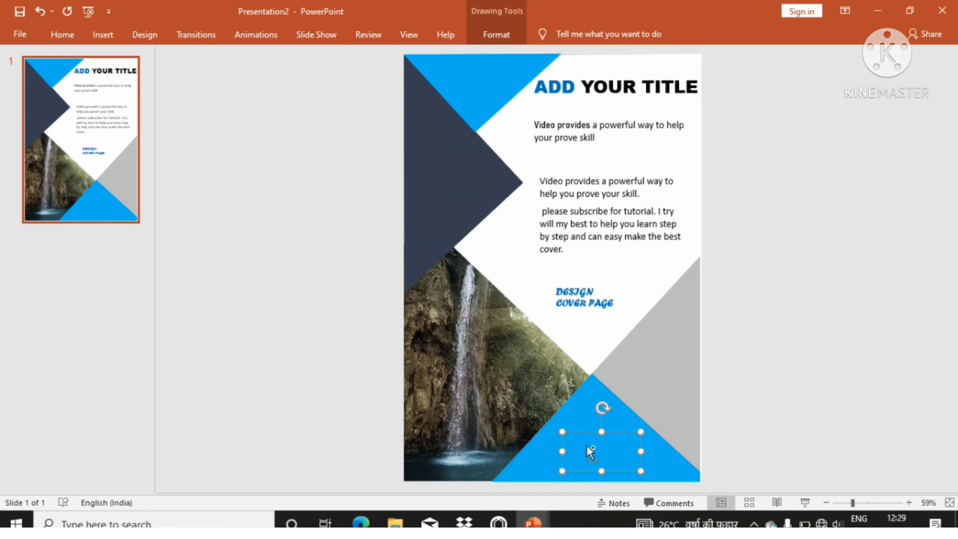
key(ctrl+v)
drag(590, 428, 588, 419)
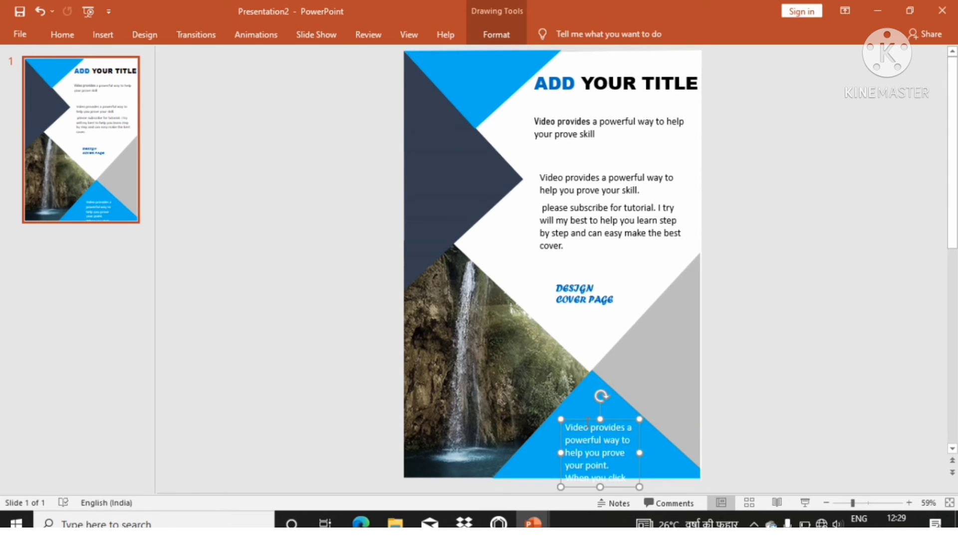
click(660, 354)
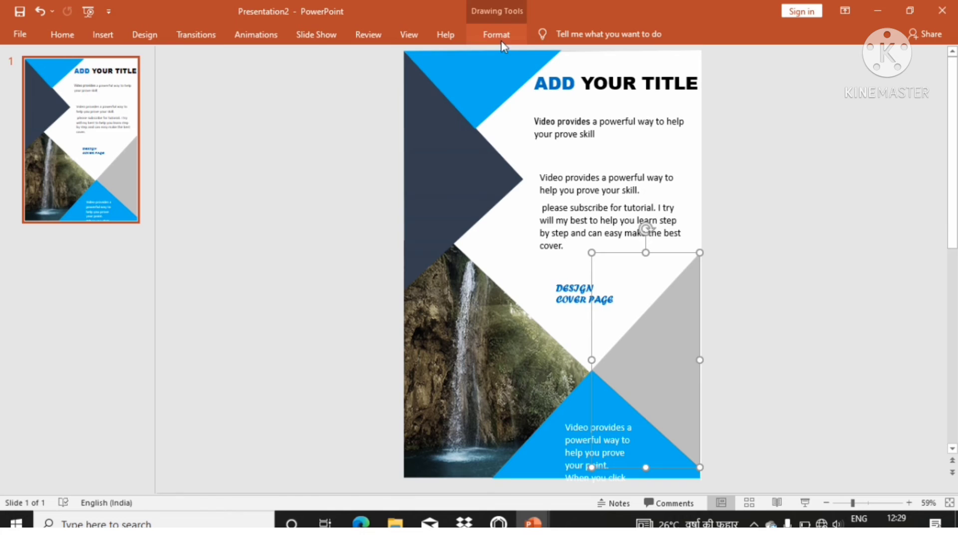
Step: Draw a text box on the grey triangle and paste in the copied 'POWERPOINT cover page' caption
click(103, 35)
click(606, 68)
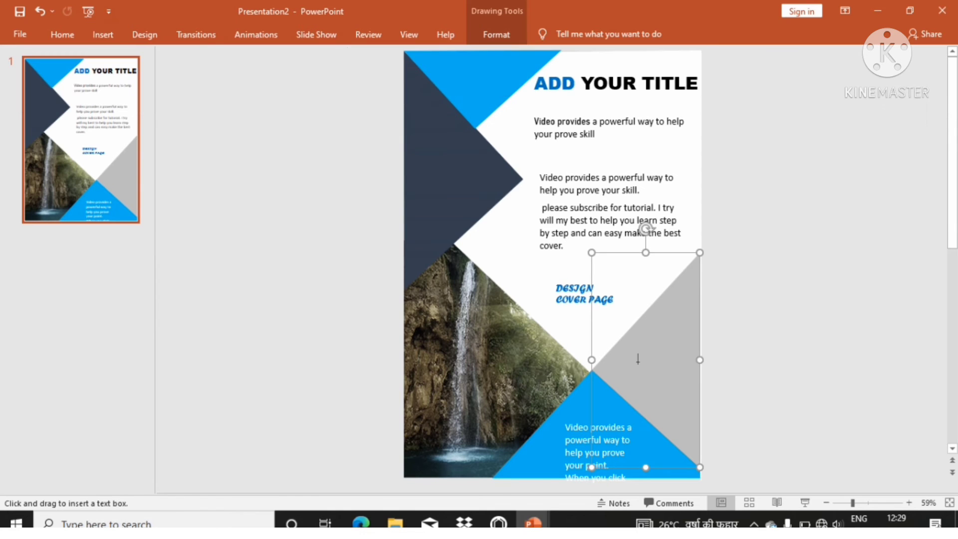
drag(628, 351, 691, 395)
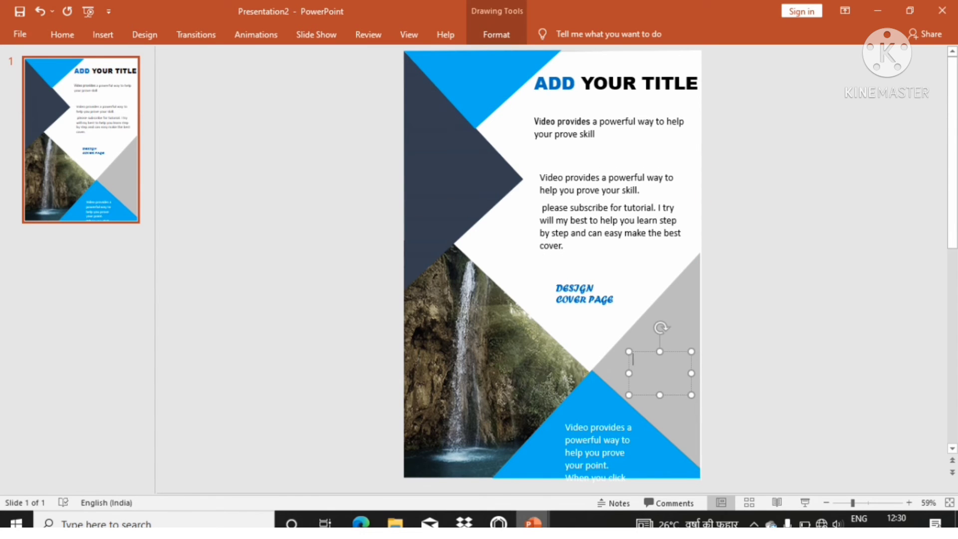
click(505, 462)
click(662, 367)
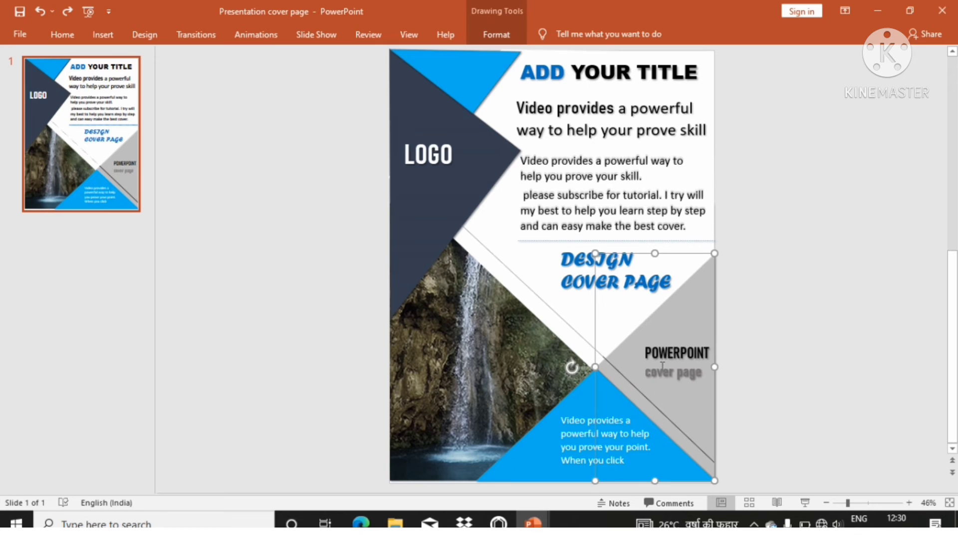
click(647, 353)
drag(645, 349, 702, 378)
key(ctrl+c)
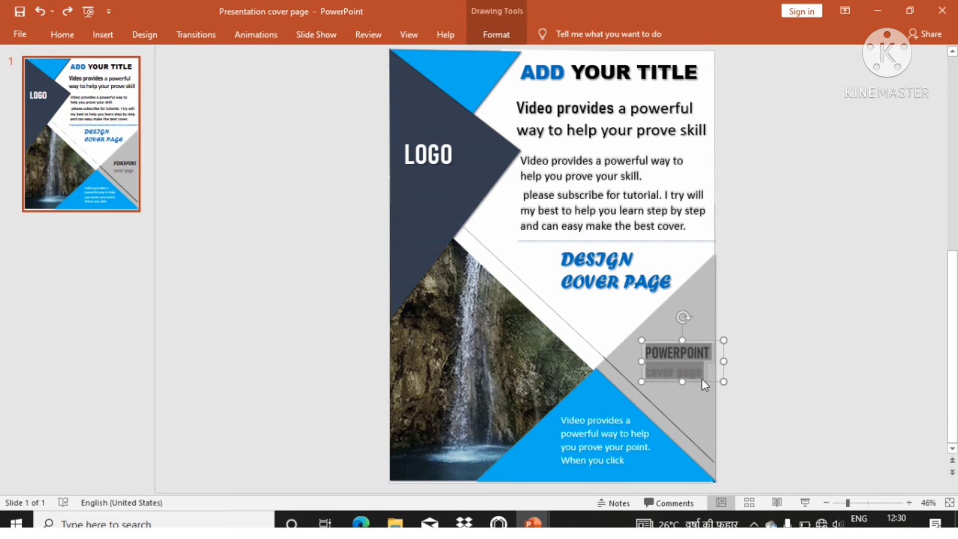
click(782, 378)
mouse_move(533, 523)
click(609, 464)
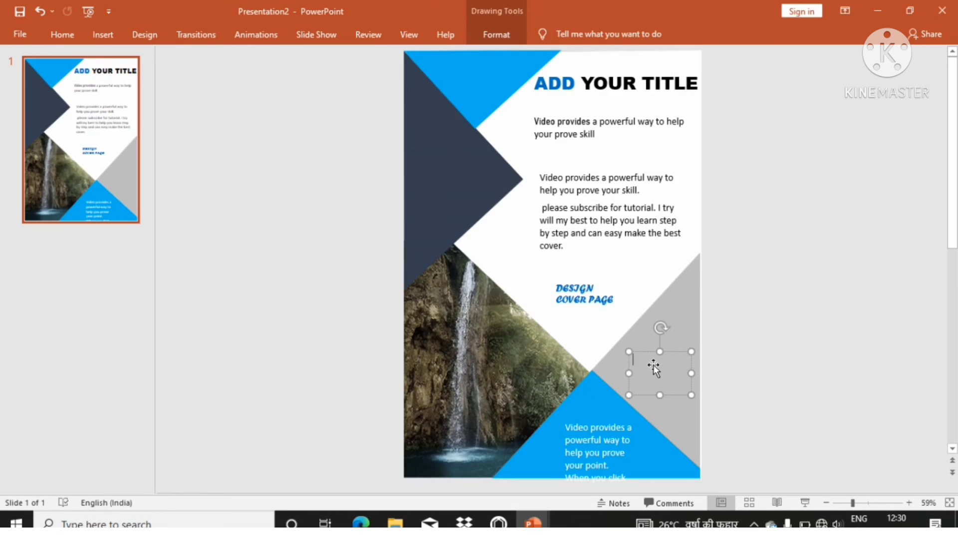
key(ctrl+v)
click(740, 376)
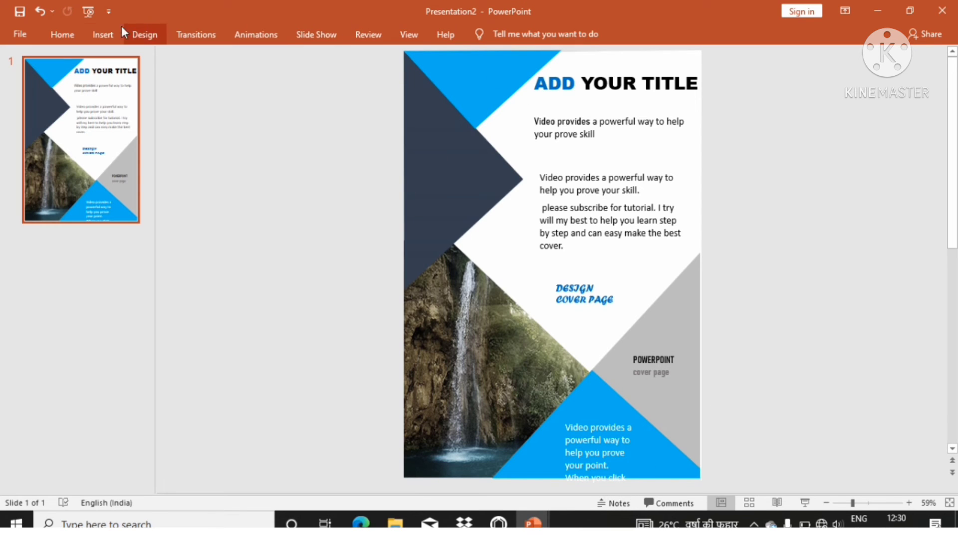
Step: Draw a text box on the navy triangle and paste 'LOGO' copied from the reference cover
click(102, 35)
click(609, 75)
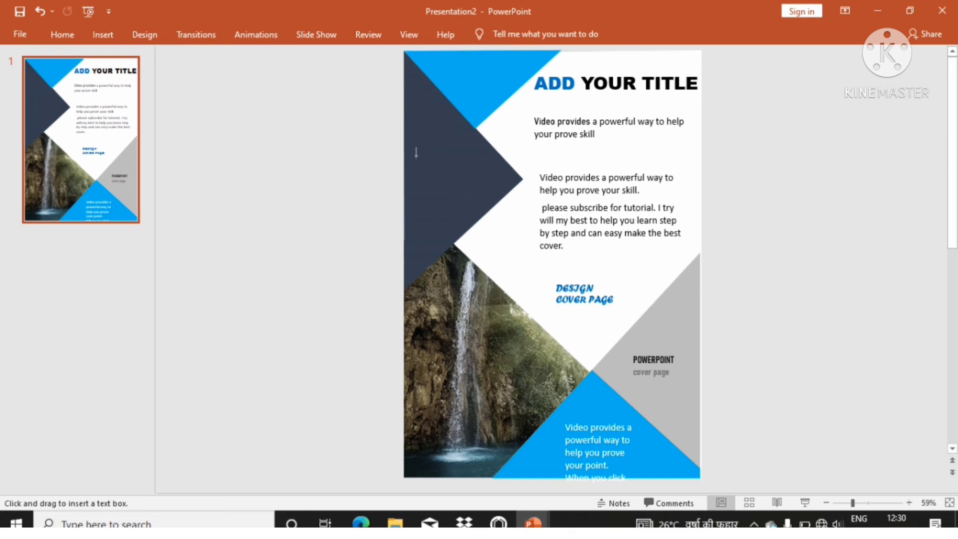
drag(406, 151, 483, 199)
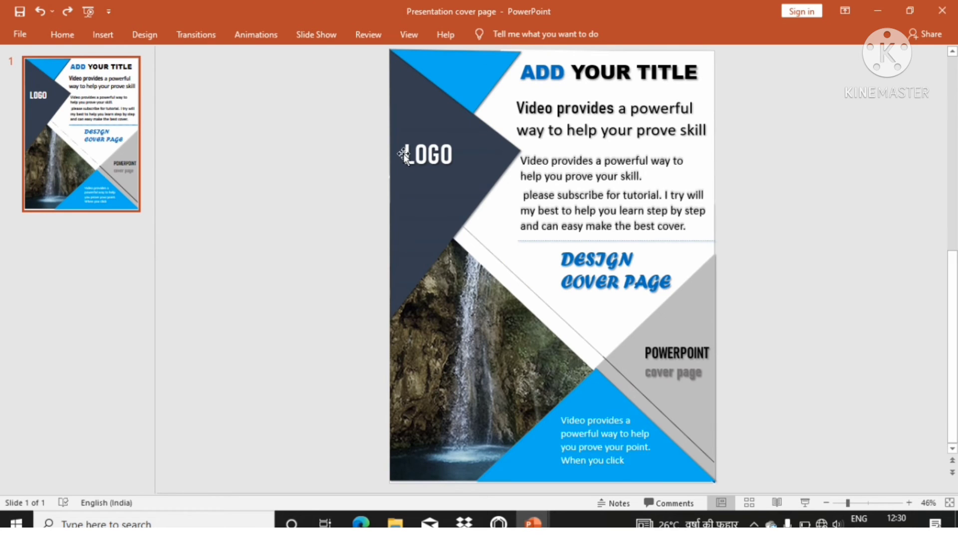
click(405, 154)
double_click(407, 154)
key(ctrl+c)
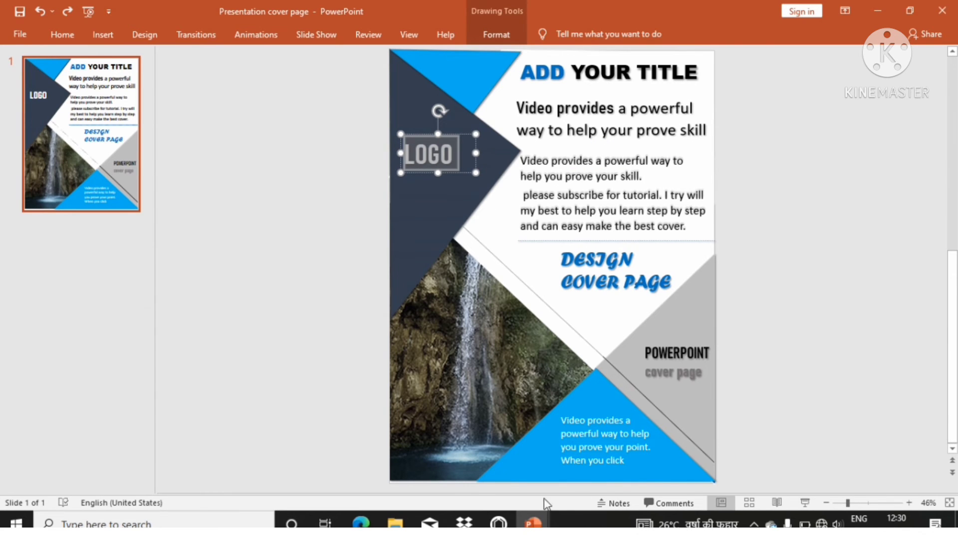
mouse_move(533, 522)
click(559, 479)
key(ctrl+v)
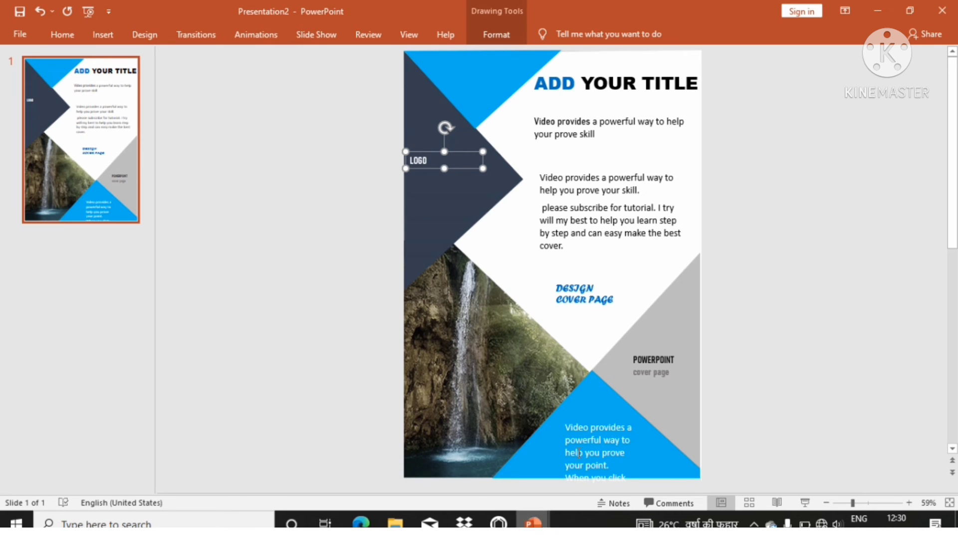
Step: Check the divider line below the body text in the reference cover page
click(103, 35)
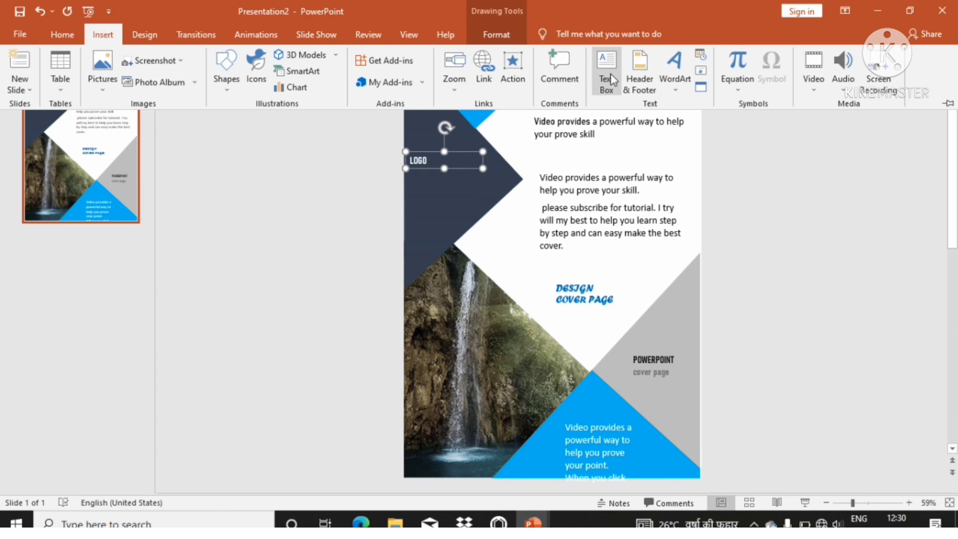
mouse_move(533, 523)
click(496, 466)
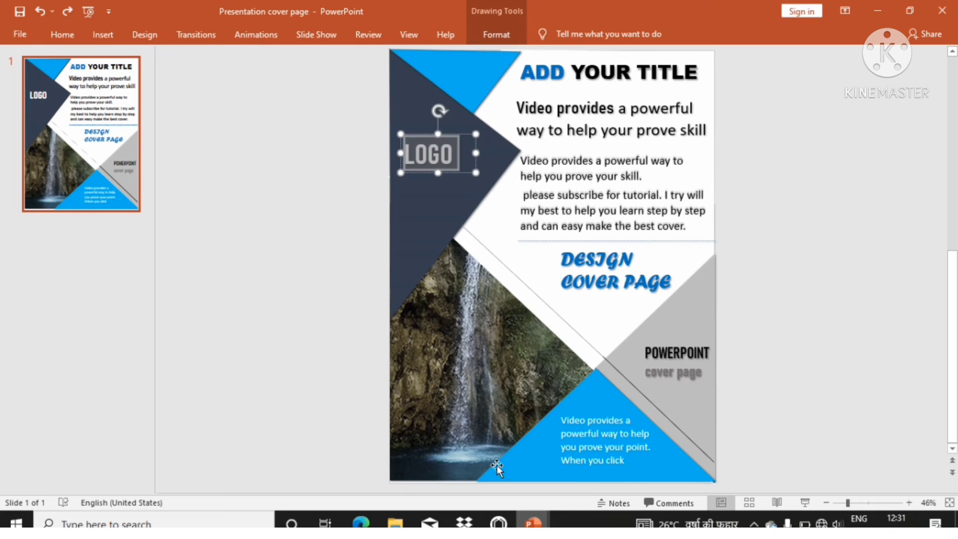
click(528, 242)
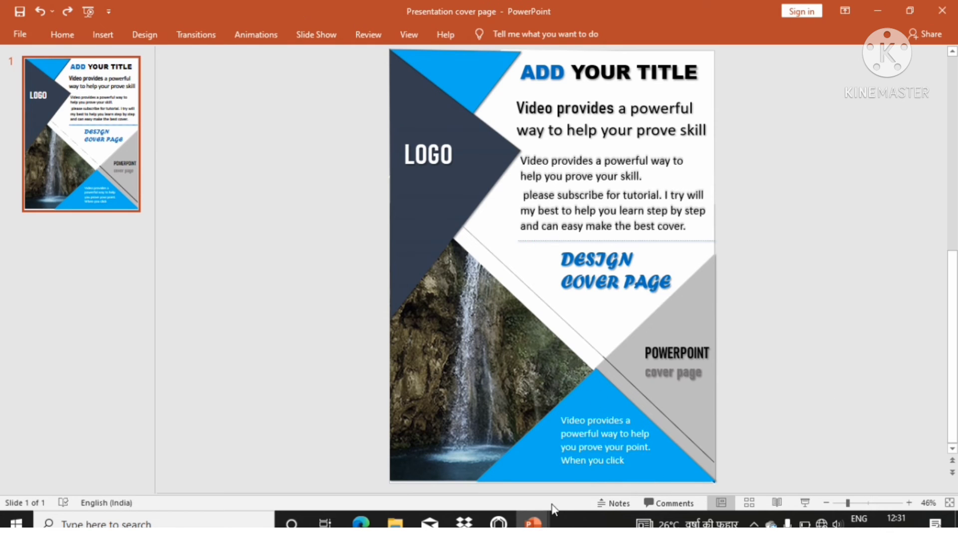
mouse_move(533, 522)
click(573, 479)
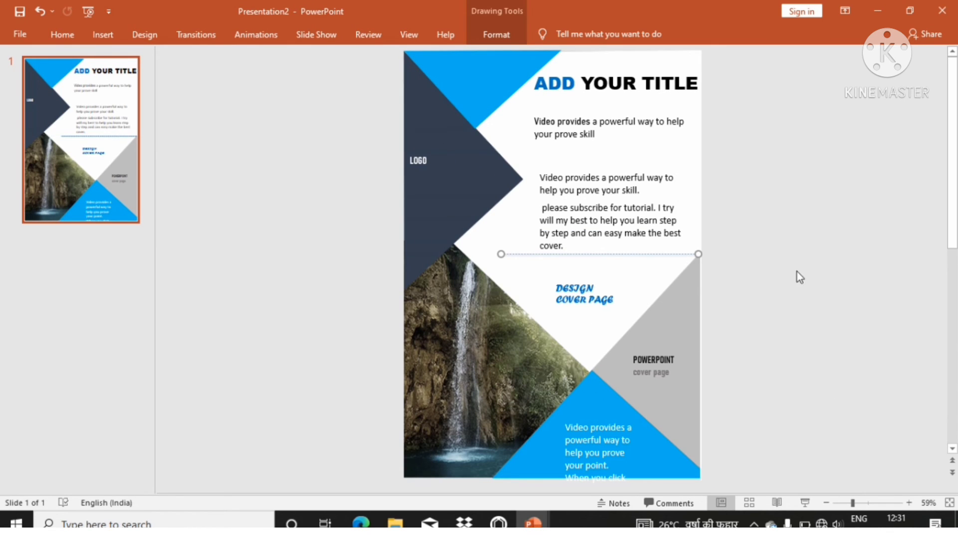
Step: Adjust the subtitle box slightly and set the subtitle text to 24 pt
click(546, 116)
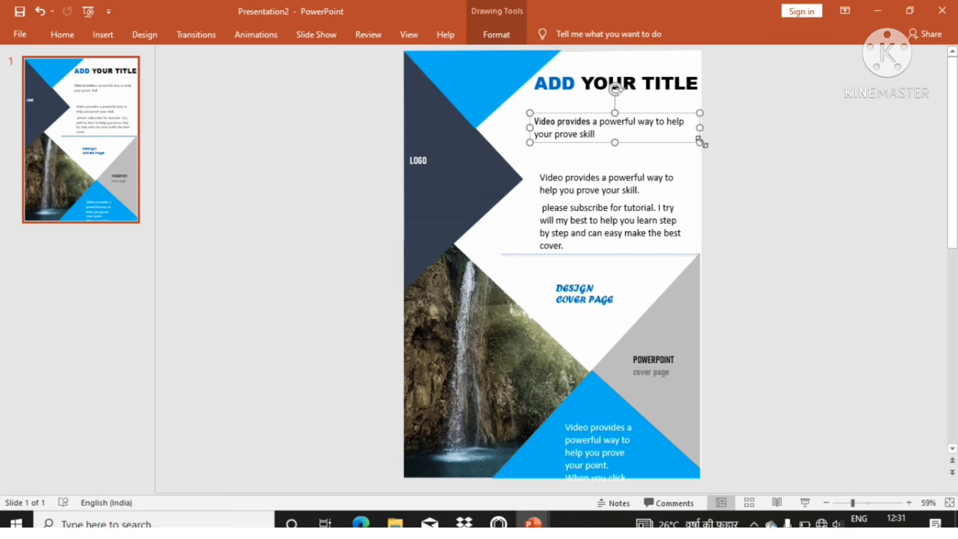
drag(700, 128, 698, 150)
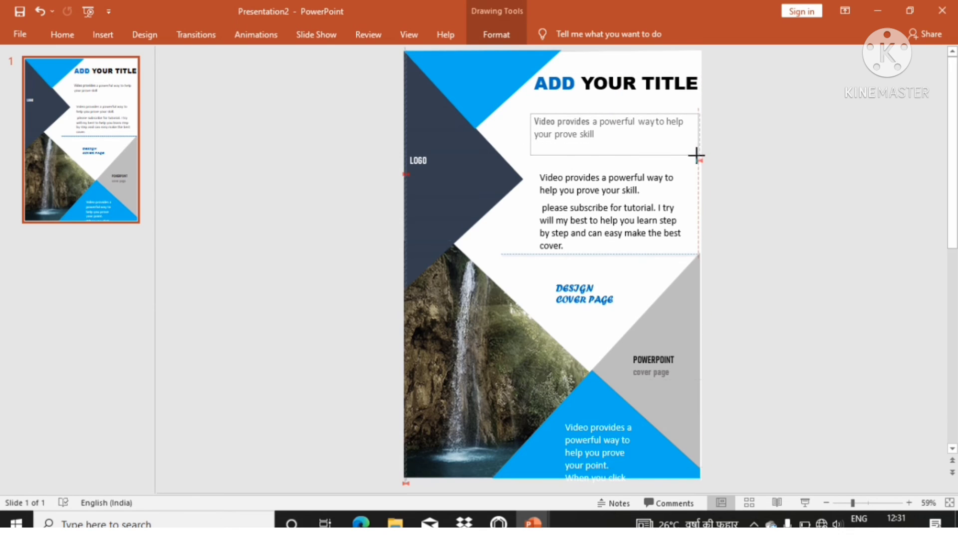
drag(614, 143, 614, 149)
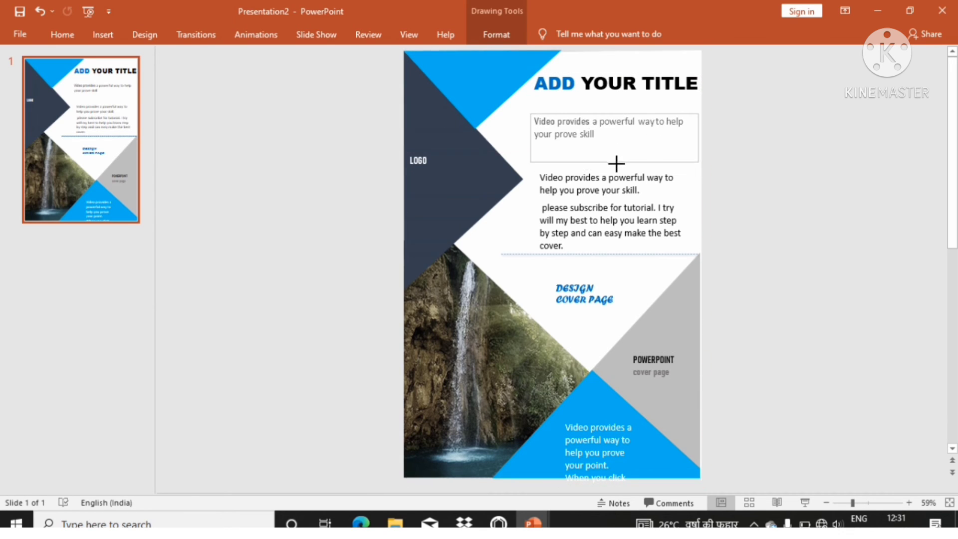
click(632, 132)
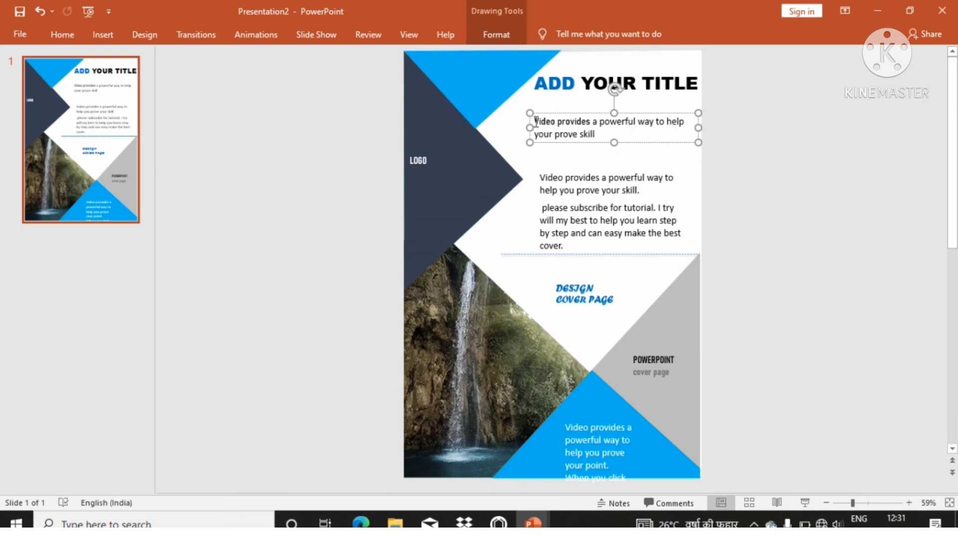
drag(535, 122, 719, 136)
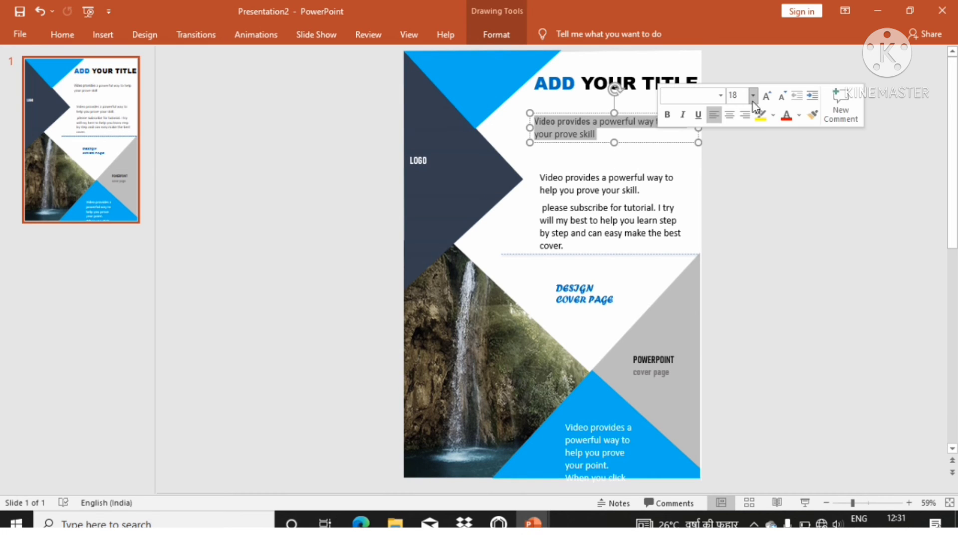
click(753, 95)
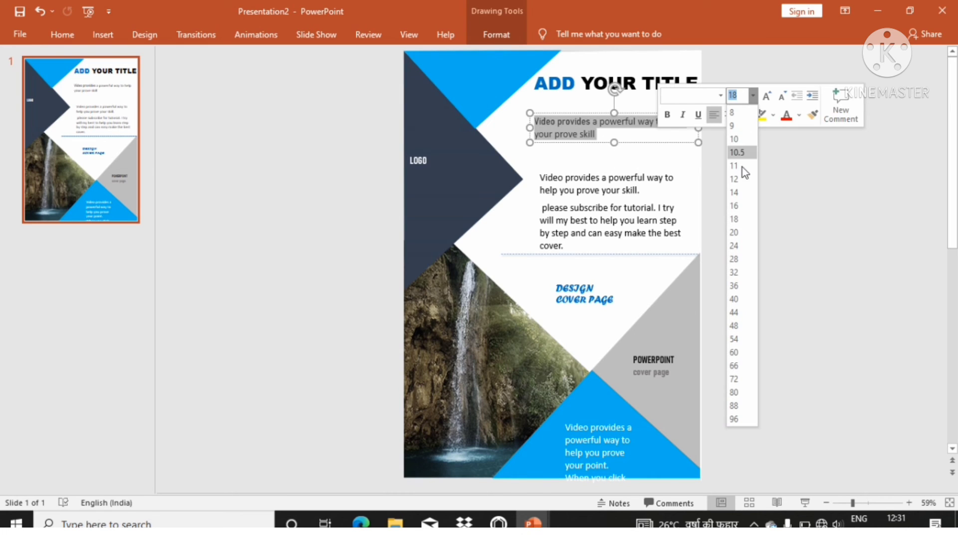
click(737, 245)
Step: Set the body paragraph text to 20 pt
click(582, 179)
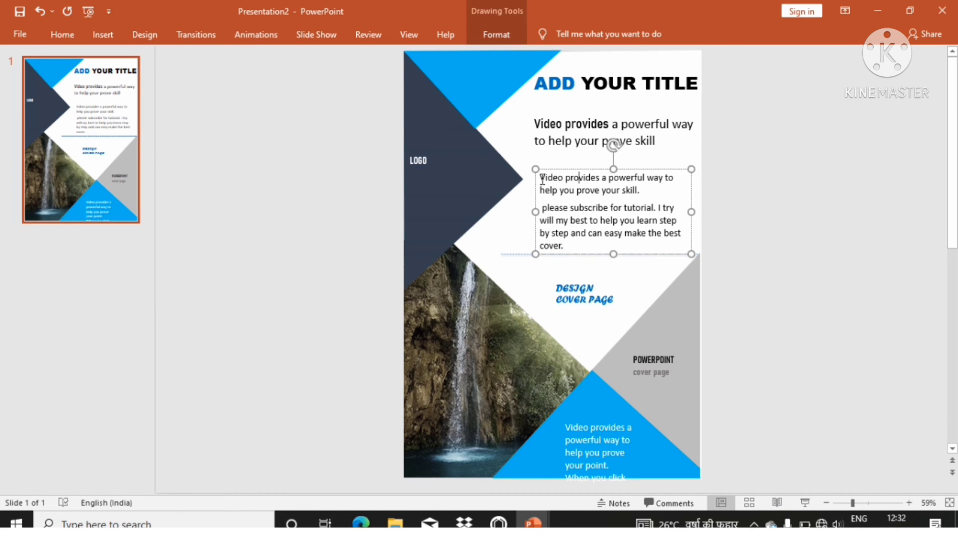
mouse_move(541, 178)
mouse_down()
mouse_move(677, 223)
mouse_move(692, 265)
mouse_up()
click(776, 228)
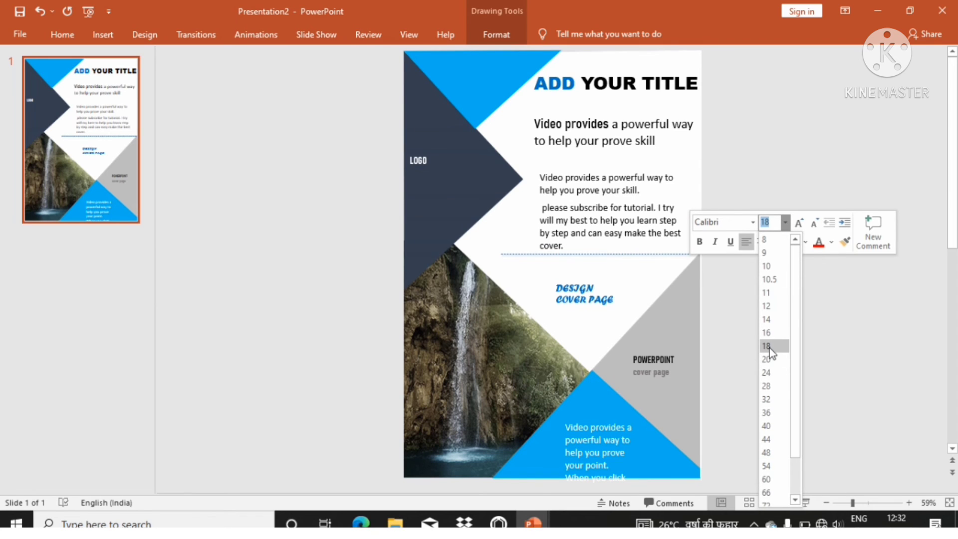
click(770, 347)
click(786, 222)
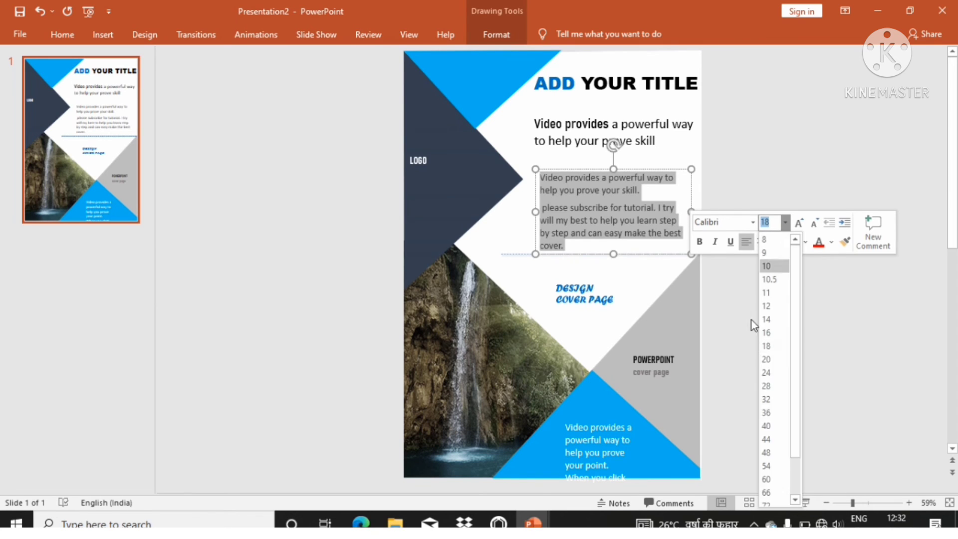
click(767, 360)
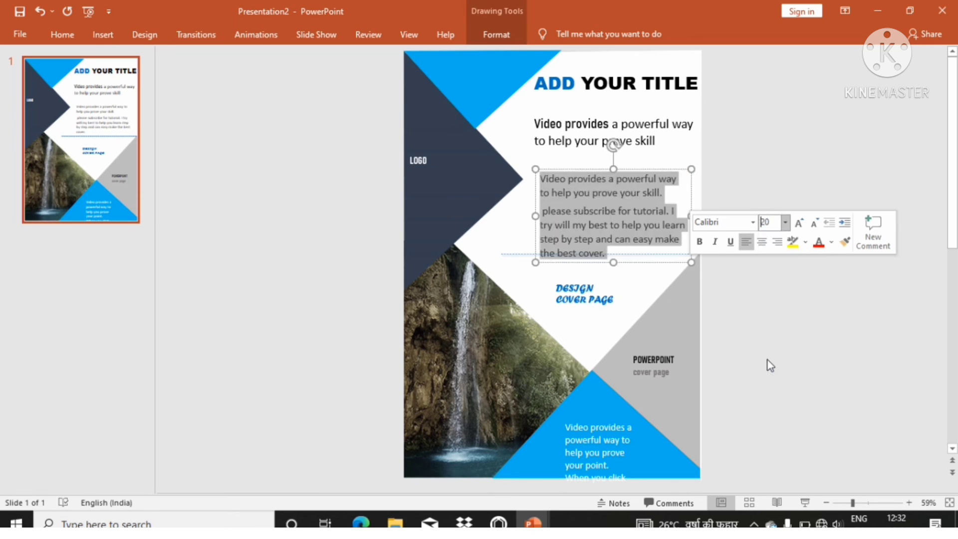
click(769, 363)
Step: Move the dashed divider line down slightly and make DESIGN COVER PAGE 24 pt
click(683, 254)
drag(683, 254, 682, 262)
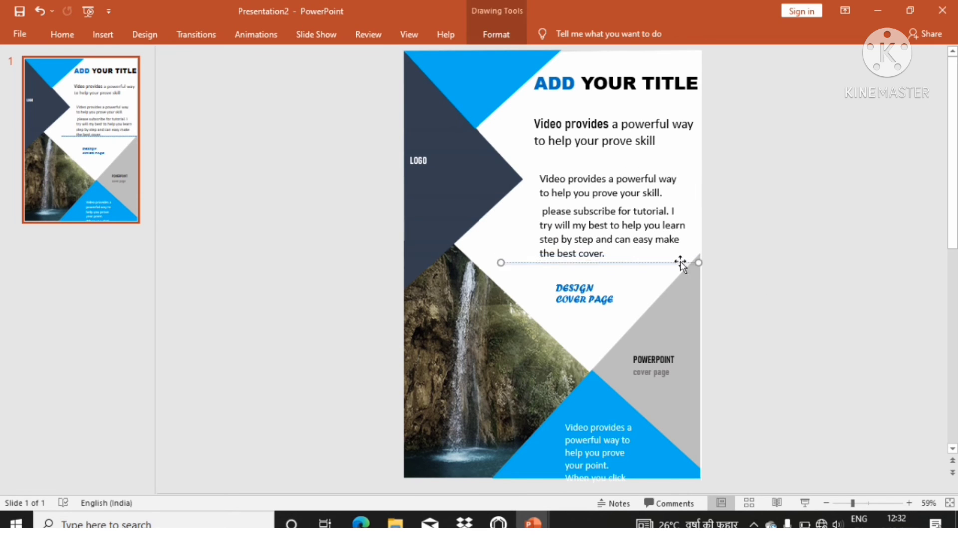
drag(556, 288, 610, 316)
click(702, 273)
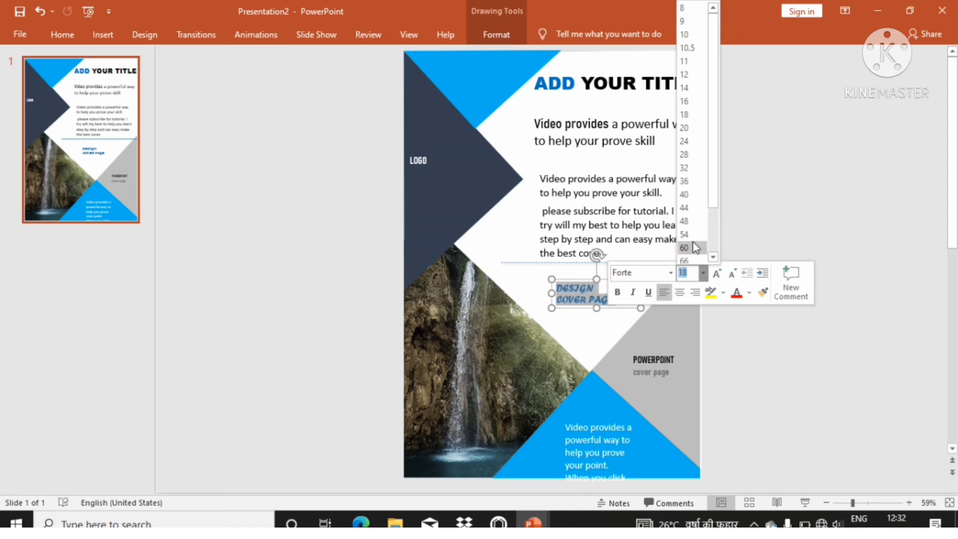
click(685, 141)
Step: Set the 'POWERPOINT cover page' caption to 24 pt and LOGO to 60 pt
click(636, 361)
drag(636, 362, 673, 374)
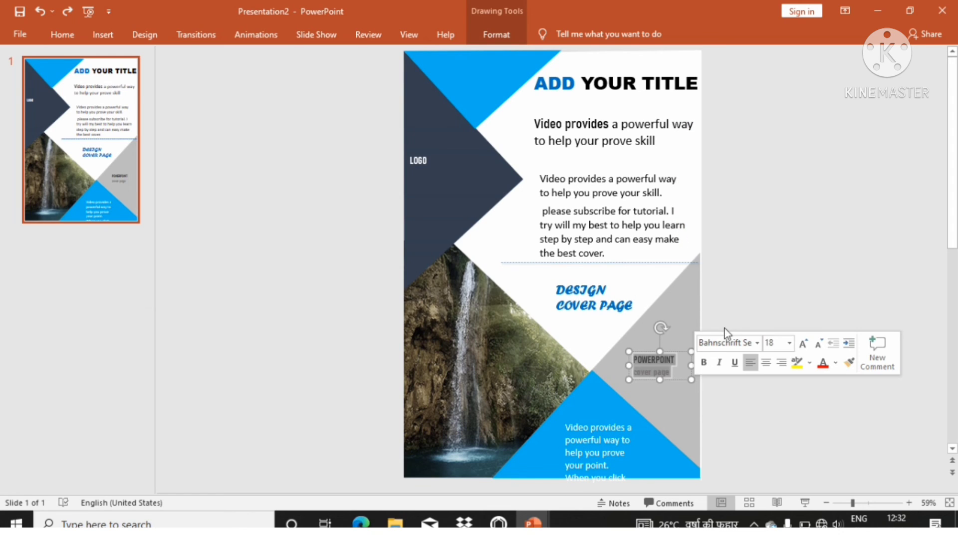
click(789, 343)
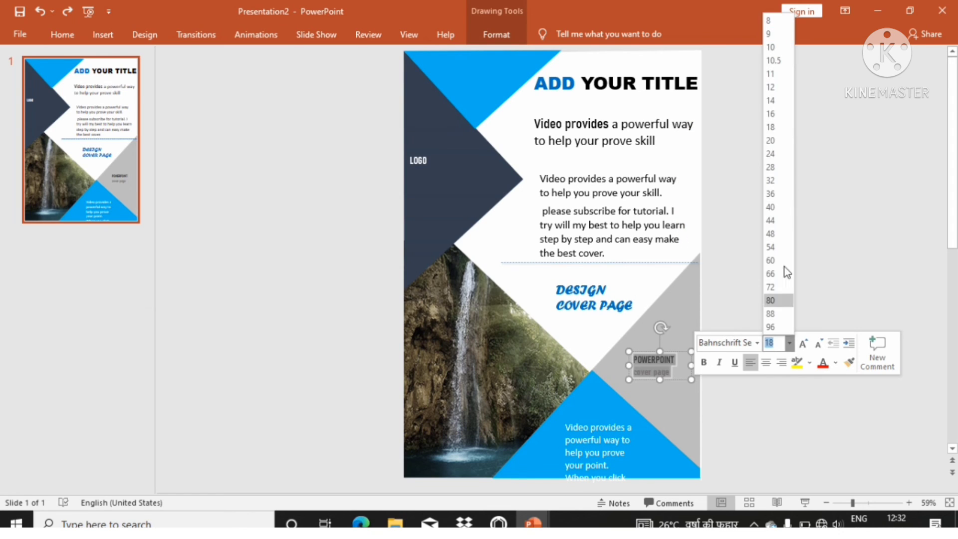
click(787, 159)
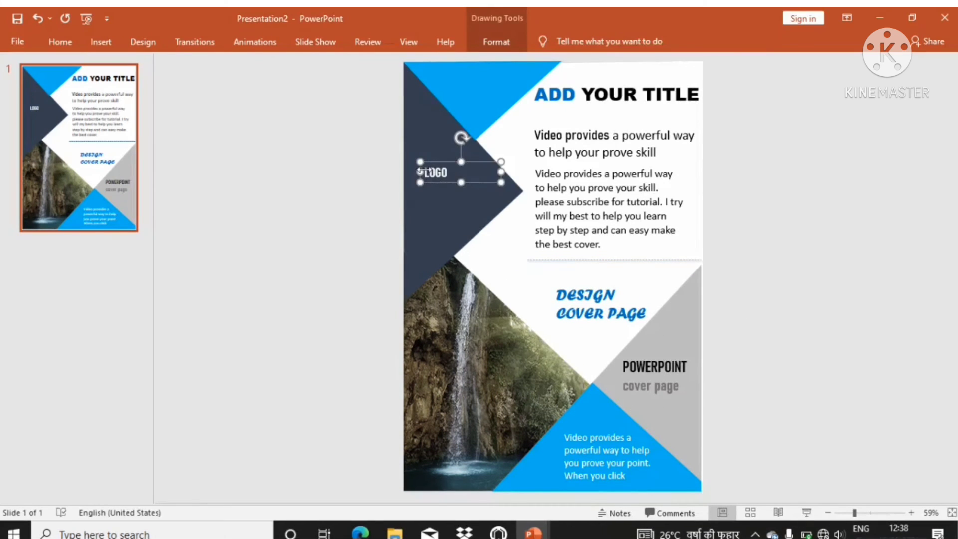
drag(424, 173, 496, 167)
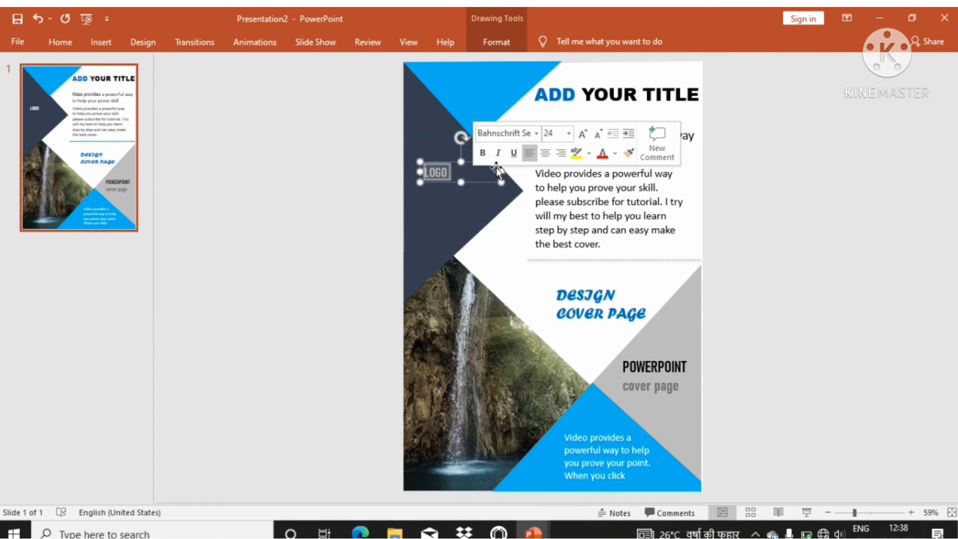
click(569, 133)
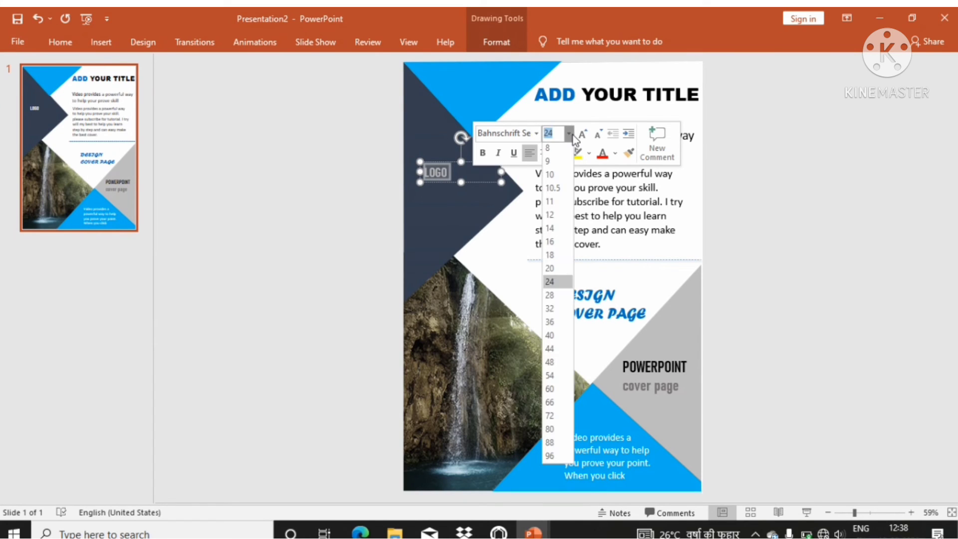
click(549, 392)
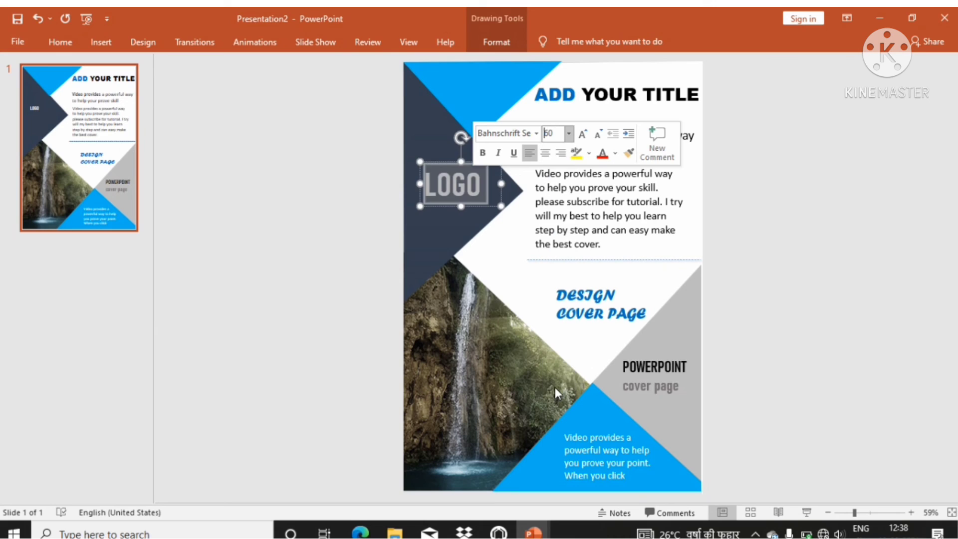
click(853, 288)
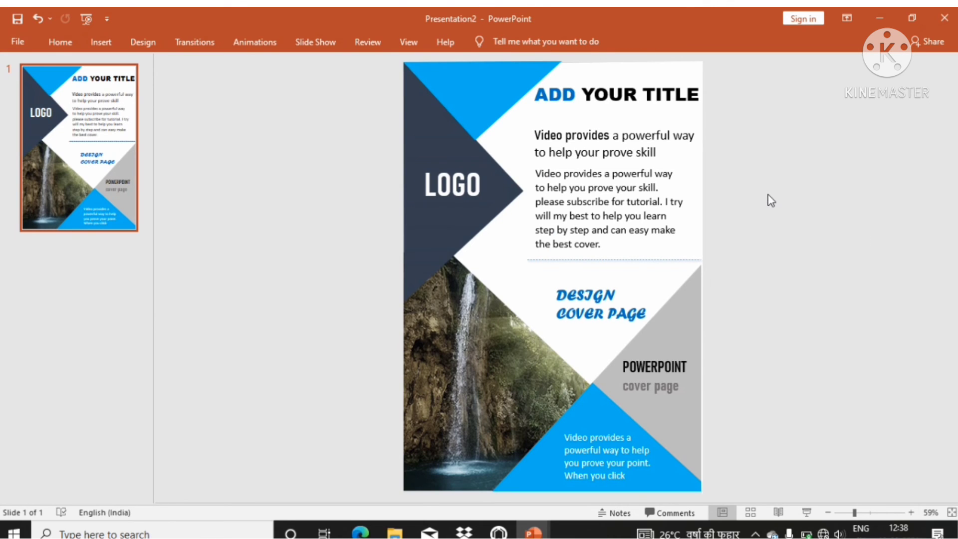
Step: Give the top blue triangle the first Outer shadow preset via Format Shape > Effects > Shadow
click(501, 90)
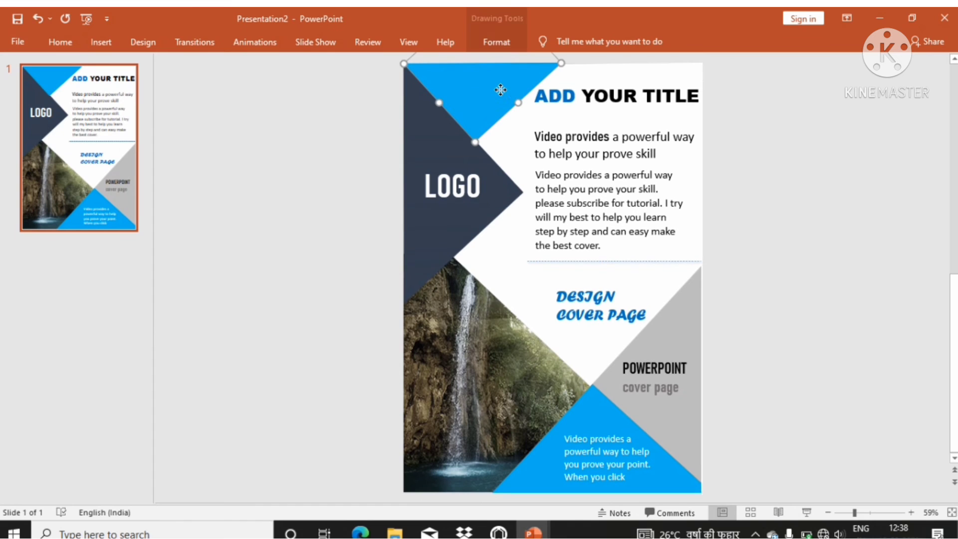
click(505, 50)
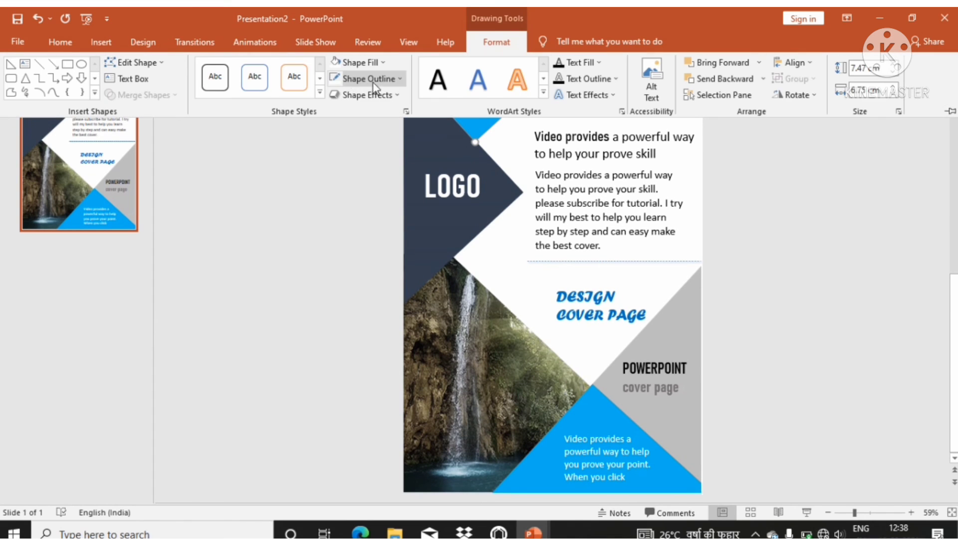
click(406, 113)
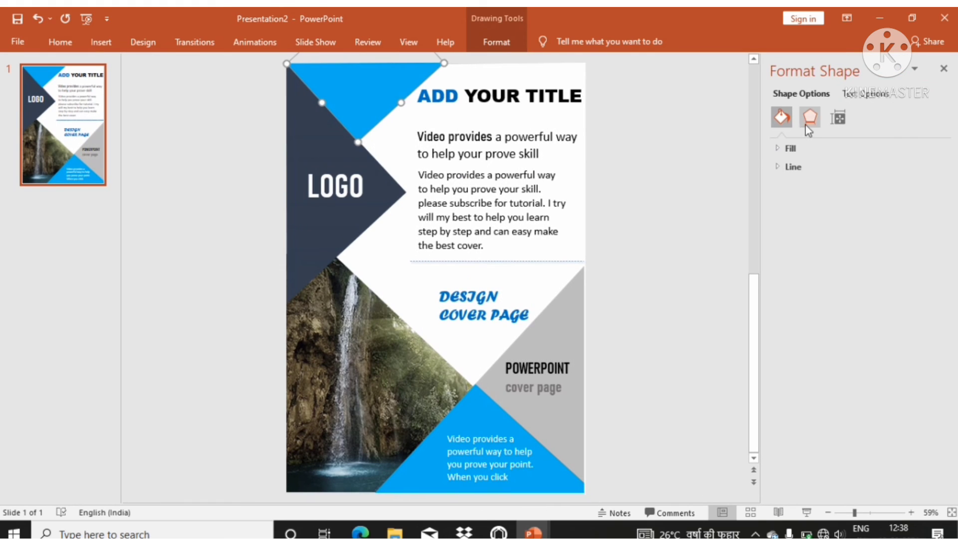
click(807, 125)
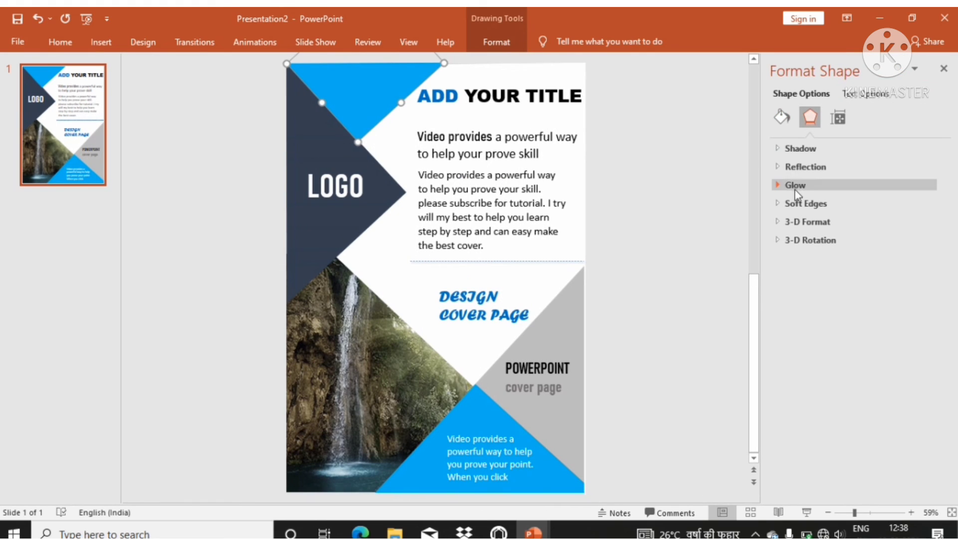
click(804, 147)
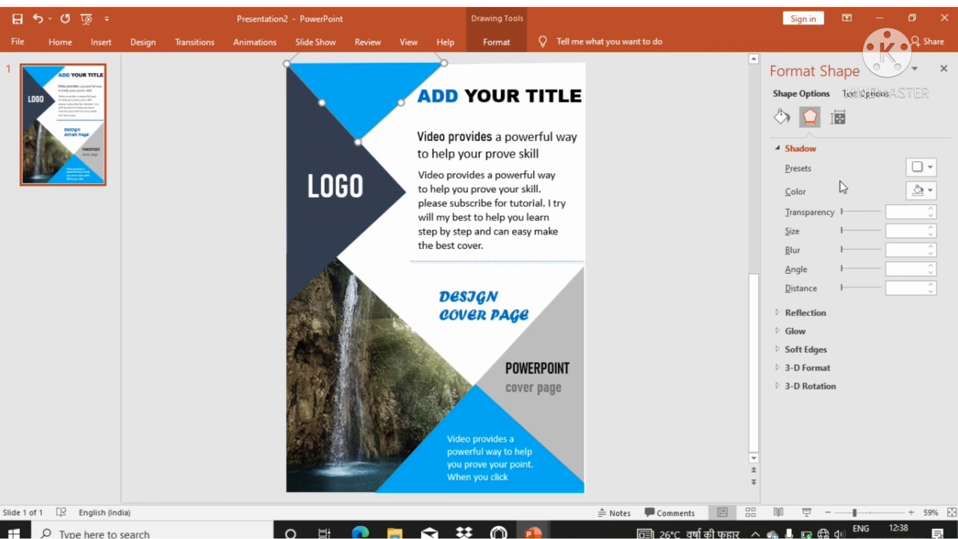
click(922, 169)
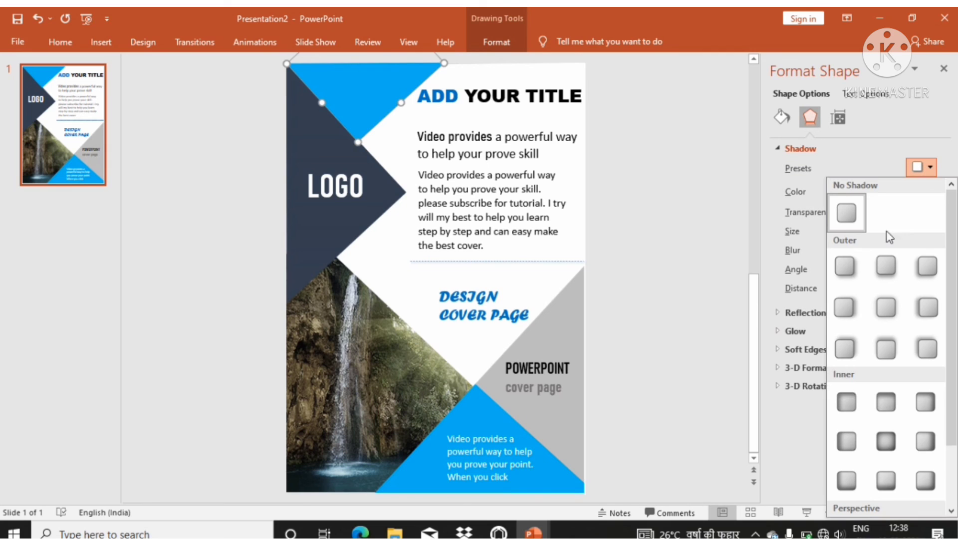
click(846, 272)
Step: Apply the same outer drop shadow to the dark LOGO triangle
click(387, 191)
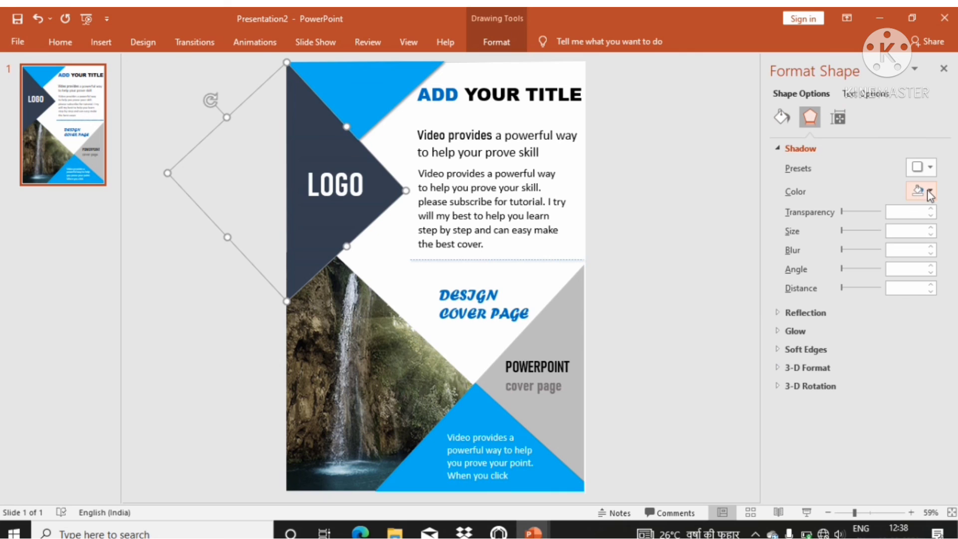
click(929, 169)
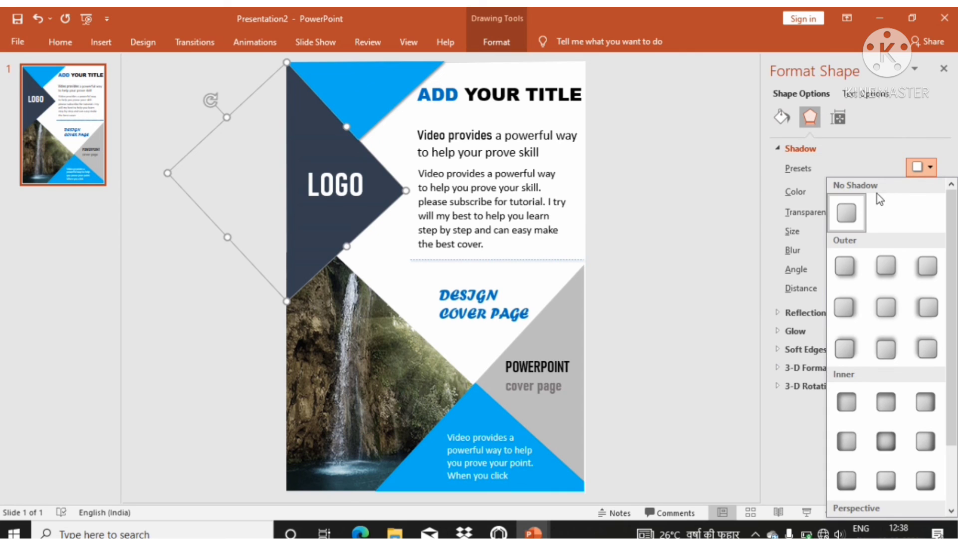
click(847, 264)
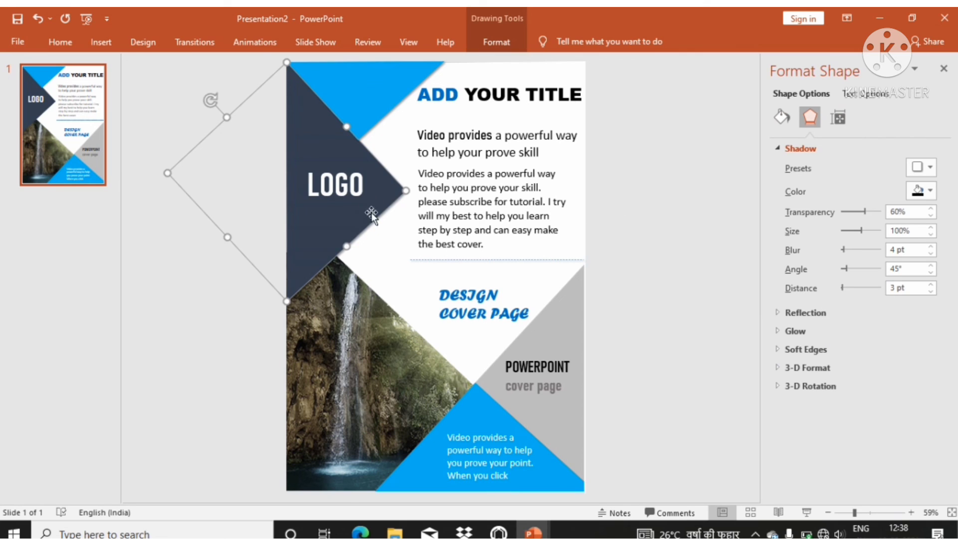
click(929, 168)
click(689, 196)
Step: Add outer drop shadows to the grey triangle, bottom blue triangle and waterfall photo
click(549, 406)
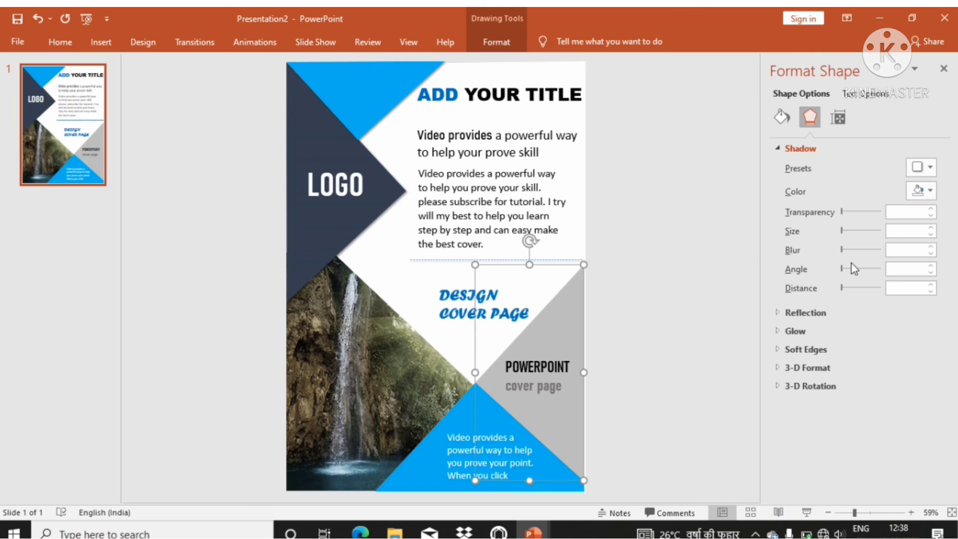
click(922, 167)
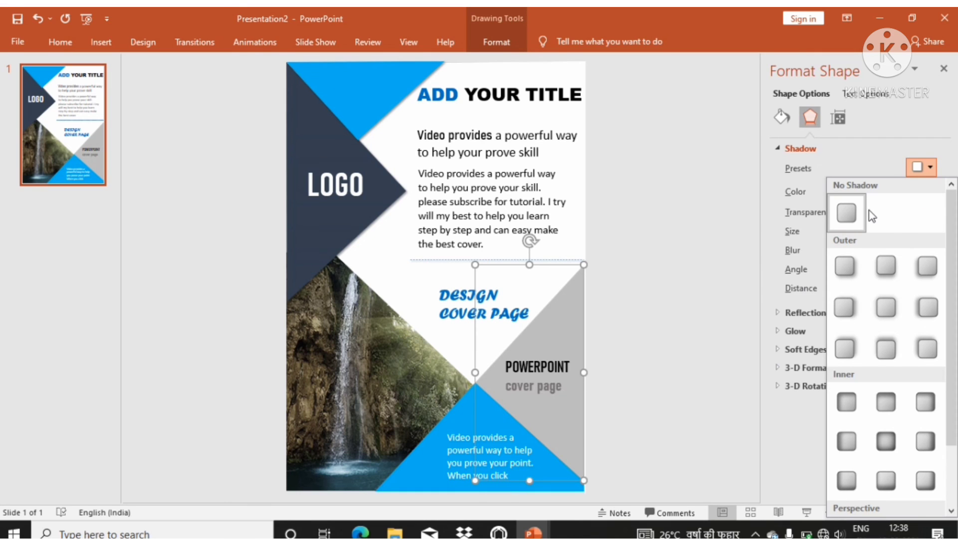
click(554, 474)
click(922, 168)
click(845, 266)
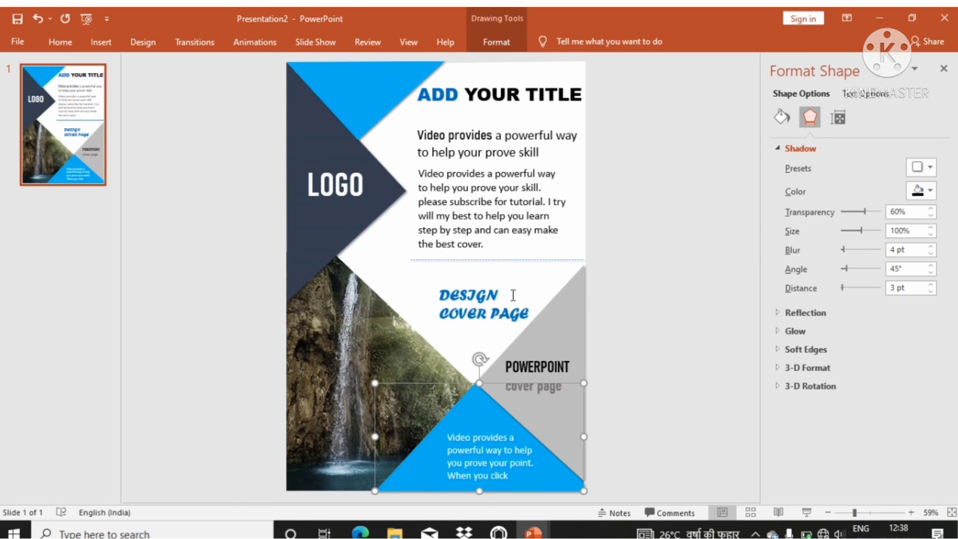
click(571, 197)
click(922, 168)
click(849, 267)
Step: Give the 'ADD YOUR TITLE' text the first Outer shadow preset
click(714, 215)
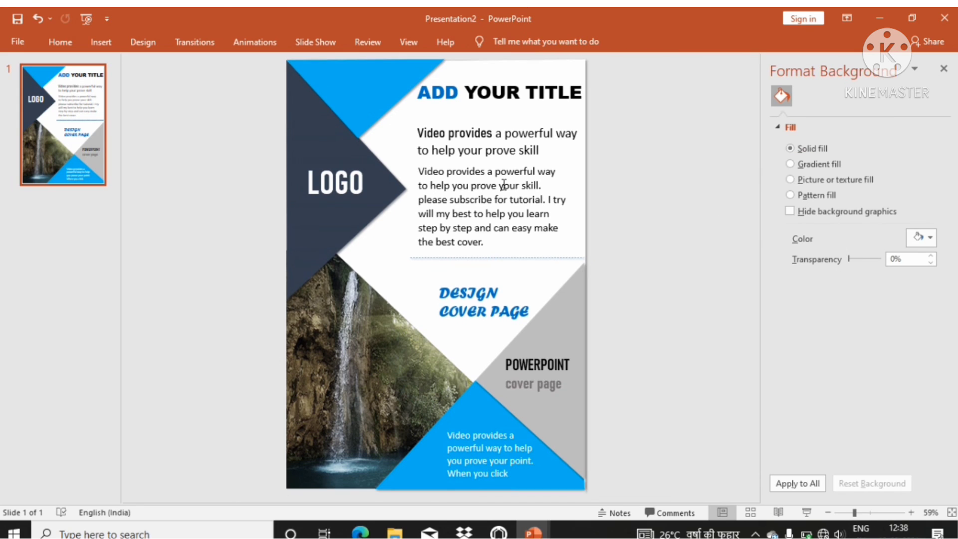
click(424, 104)
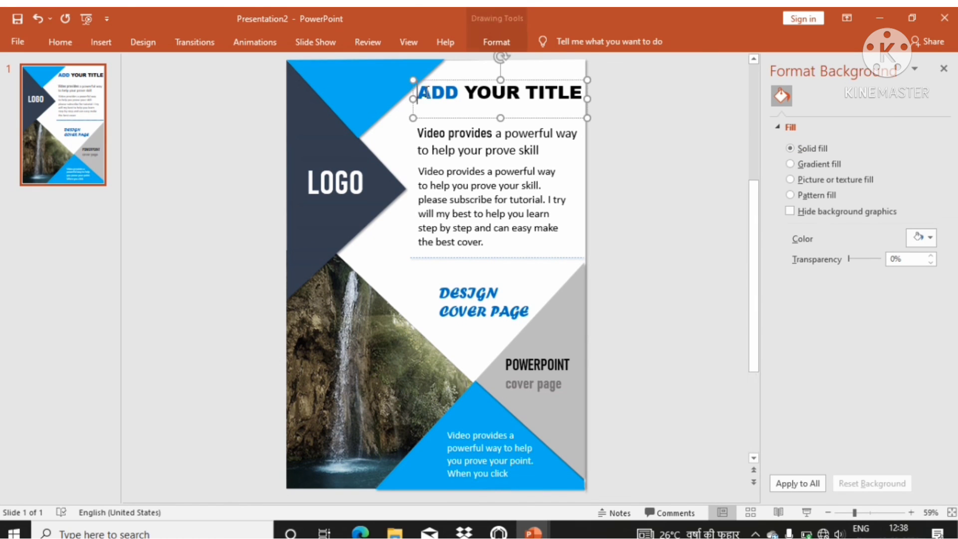
drag(418, 93, 582, 92)
click(810, 117)
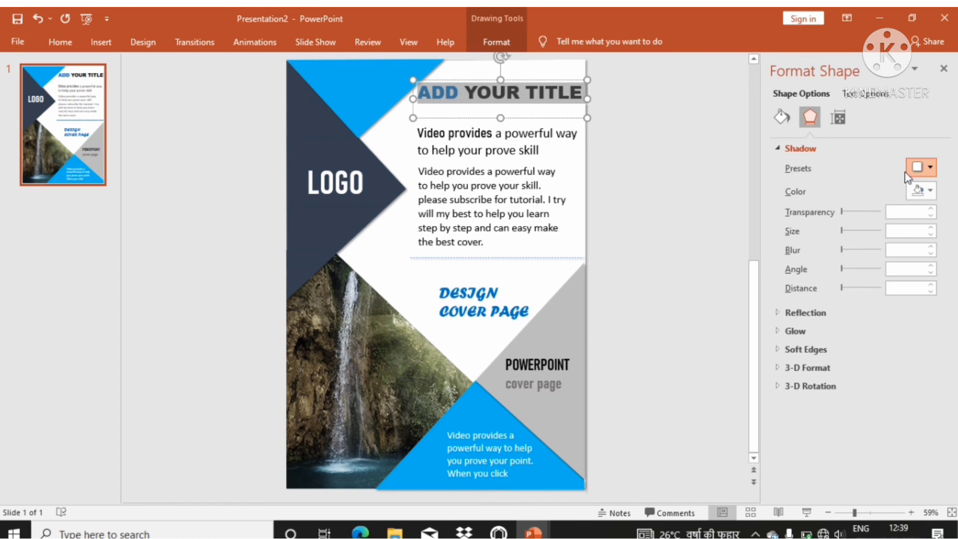
click(922, 168)
click(848, 266)
click(624, 161)
Step: Apply the outer drop shadow to the two-line subheading and the body text
drag(419, 132, 540, 150)
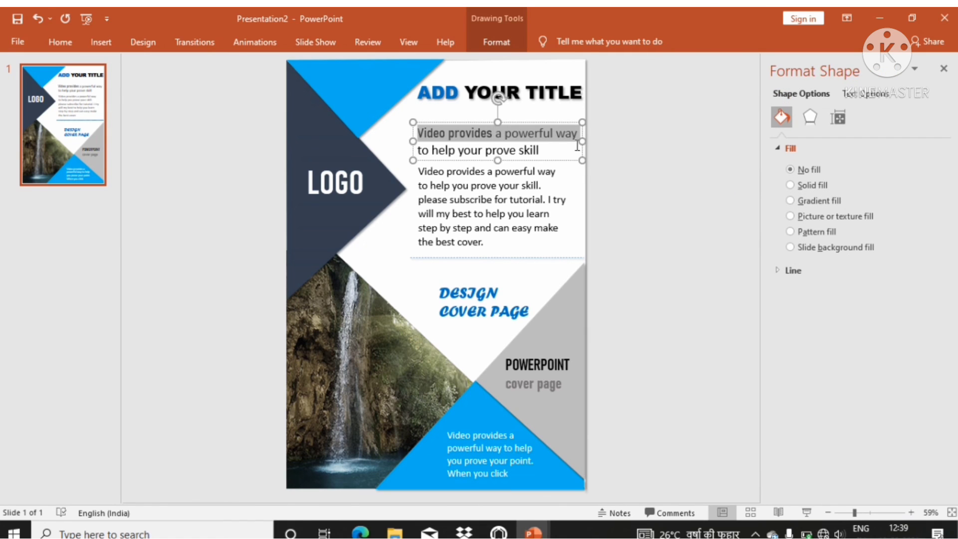
click(810, 117)
click(909, 167)
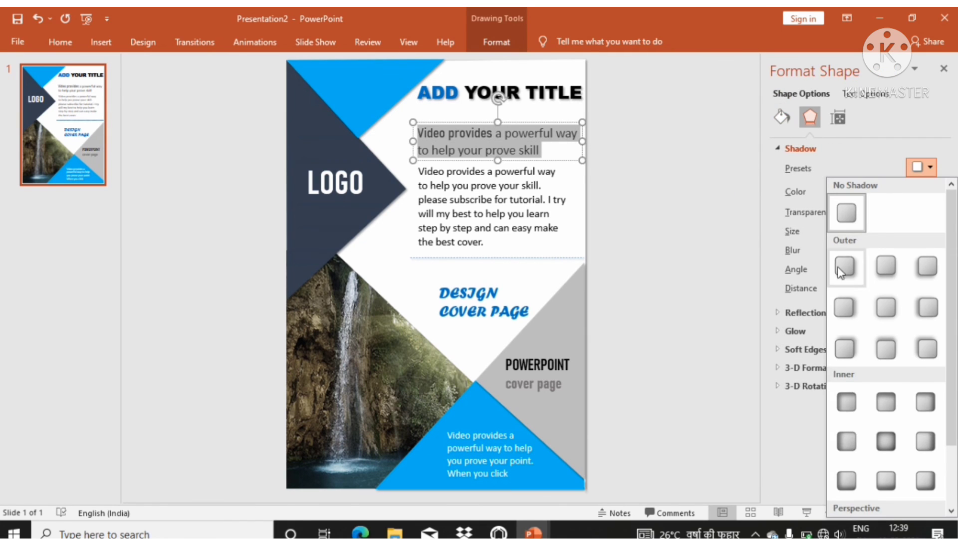
click(838, 267)
click(419, 171)
drag(419, 171, 560, 229)
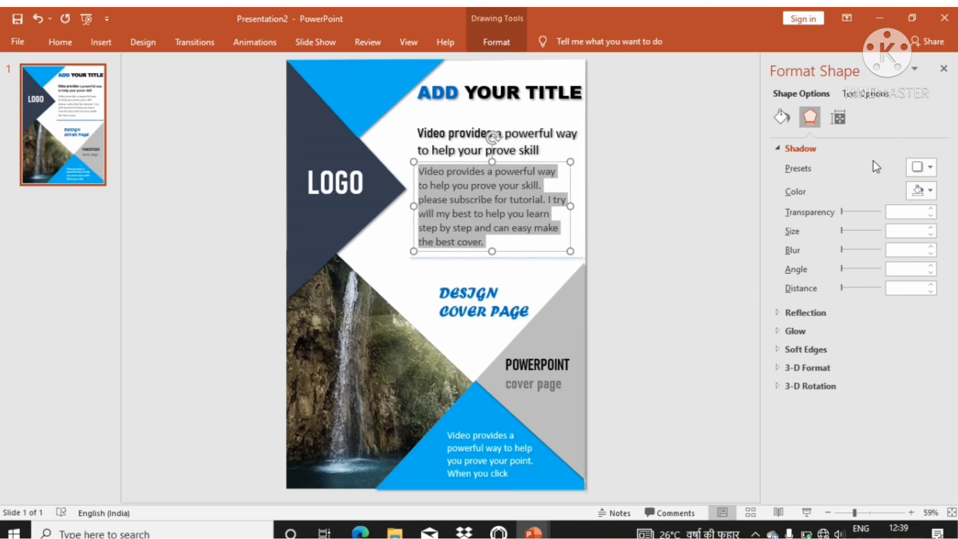
click(922, 168)
click(849, 266)
Step: Shadow the DESIGN COVER PAGE, 'POWERPOINT cover page' and bottom paragraph text
click(444, 295)
drag(439, 292, 532, 315)
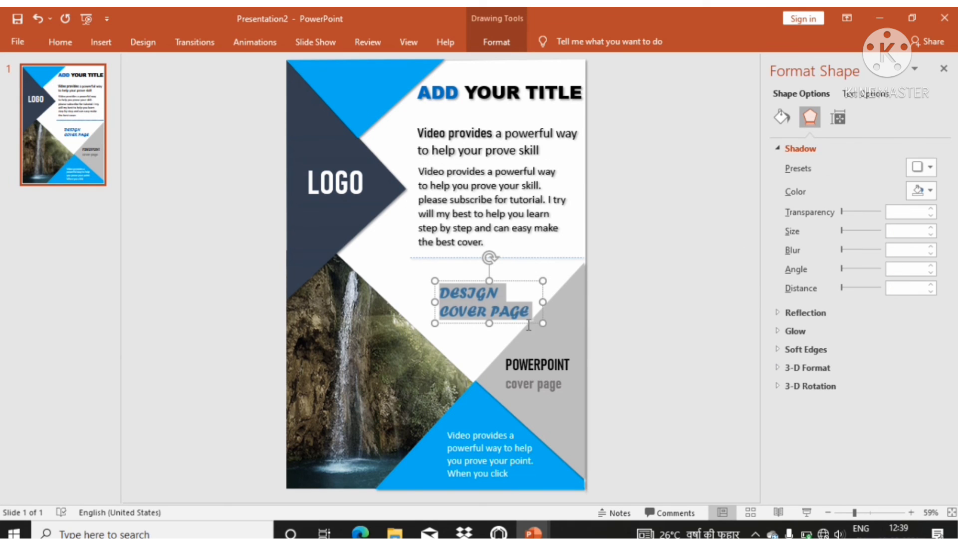
click(922, 168)
click(848, 267)
click(514, 364)
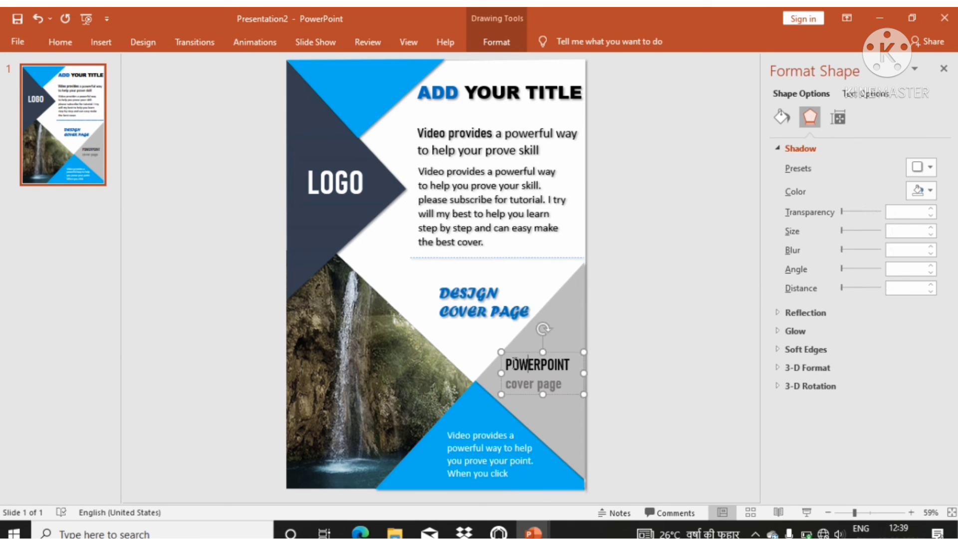
drag(505, 361, 569, 391)
click(922, 167)
click(846, 266)
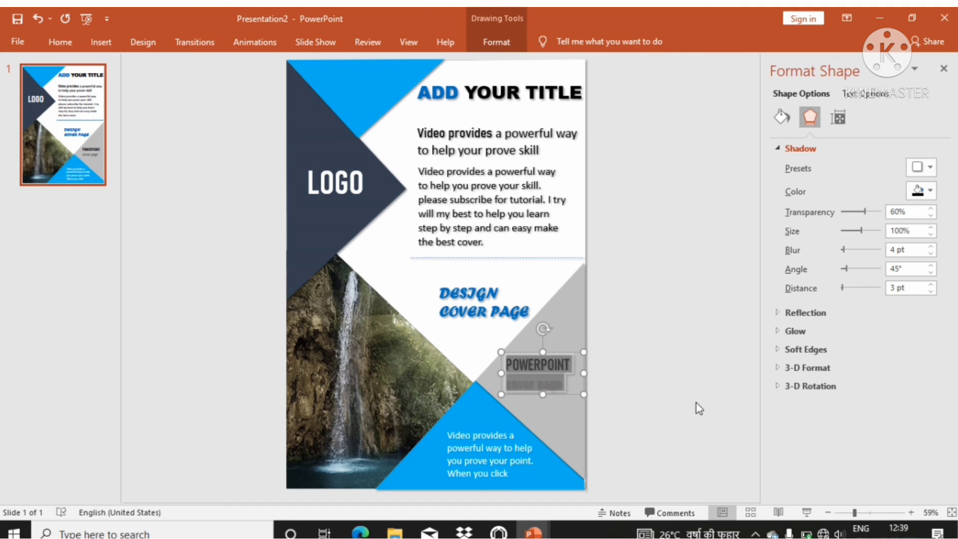
click(445, 444)
drag(448, 435, 543, 466)
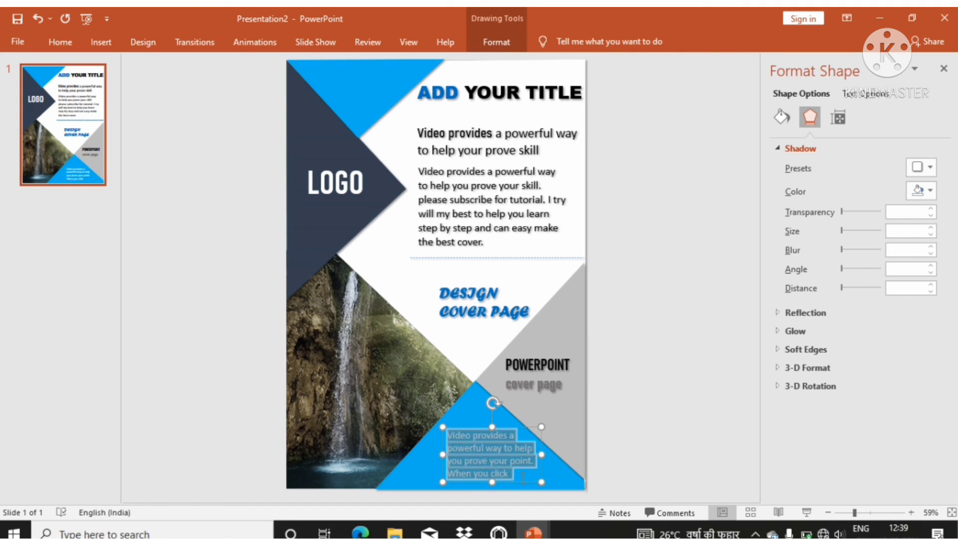
click(923, 168)
click(846, 266)
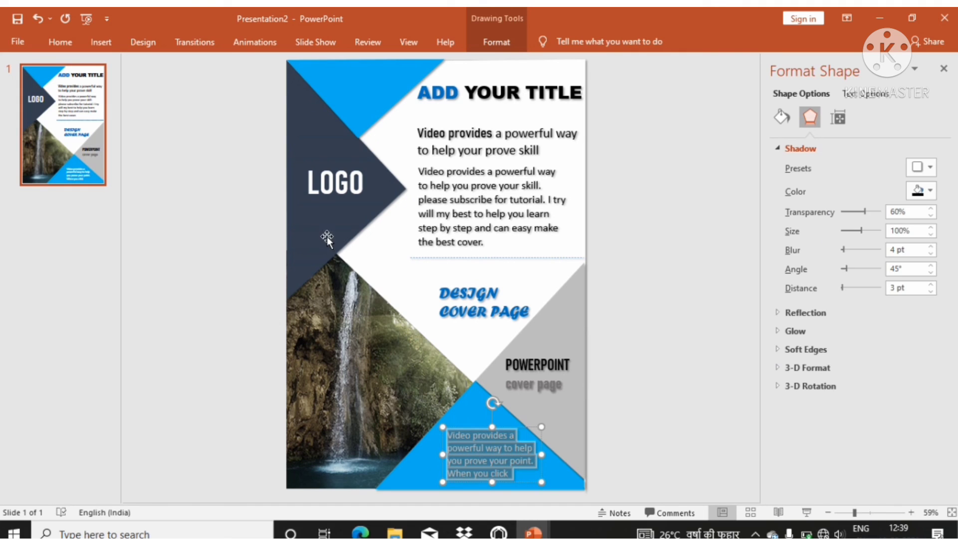
Step: Add the outer drop shadow to the LOGO text and the waterfall photo
click(325, 188)
right_click(311, 184)
click(324, 188)
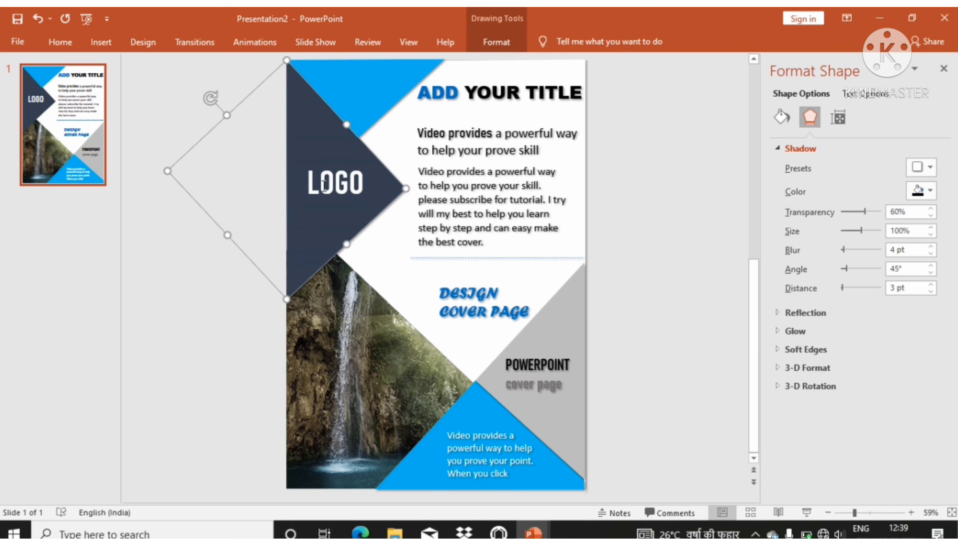
click(311, 183)
click(922, 168)
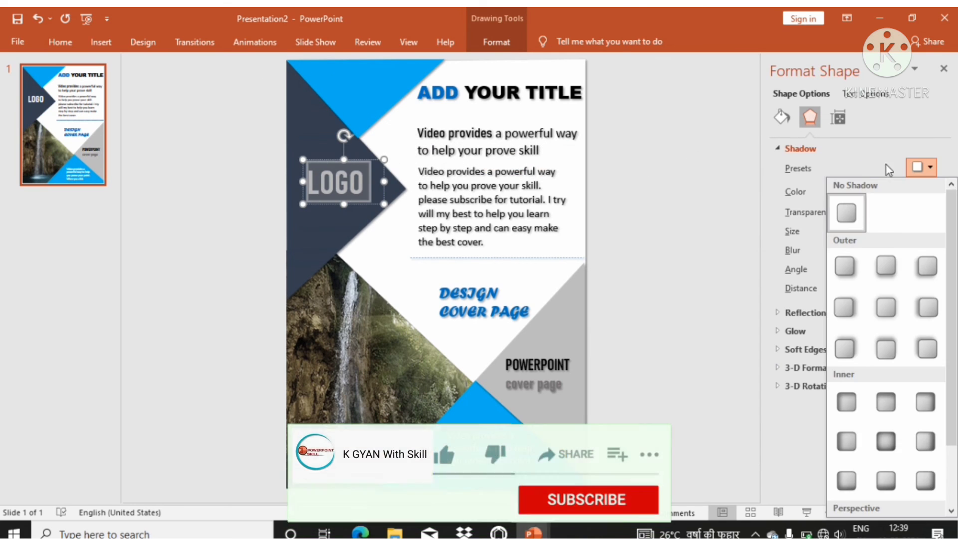
click(846, 266)
click(651, 200)
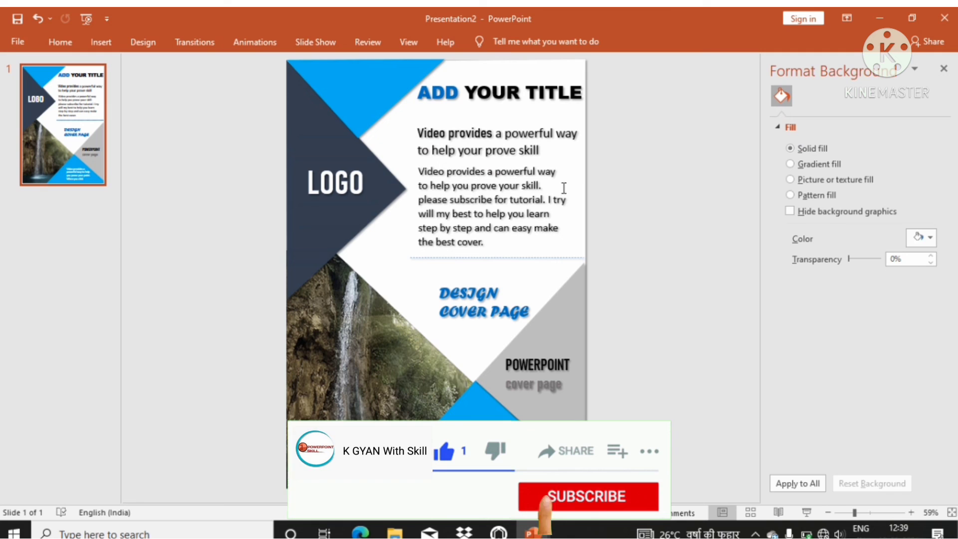
click(319, 380)
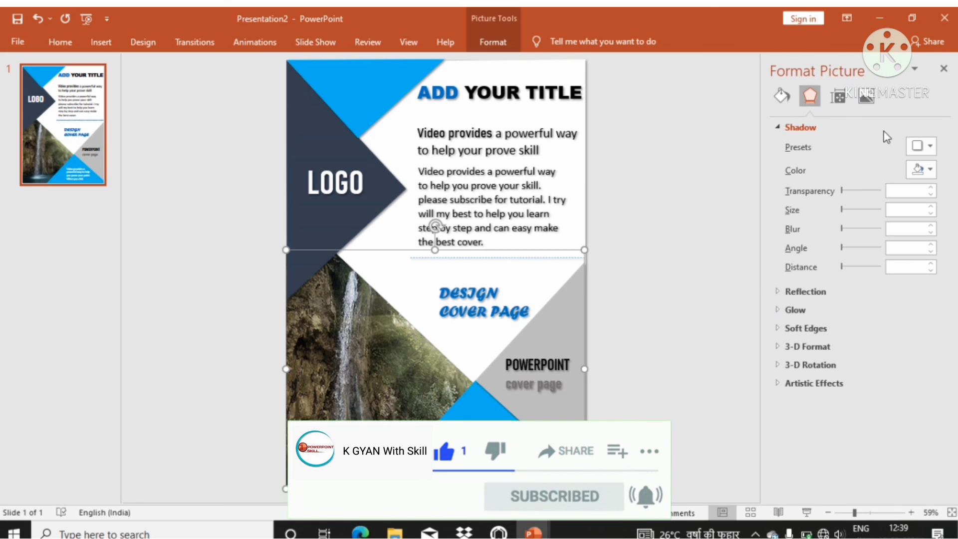
click(922, 146)
click(845, 245)
click(658, 244)
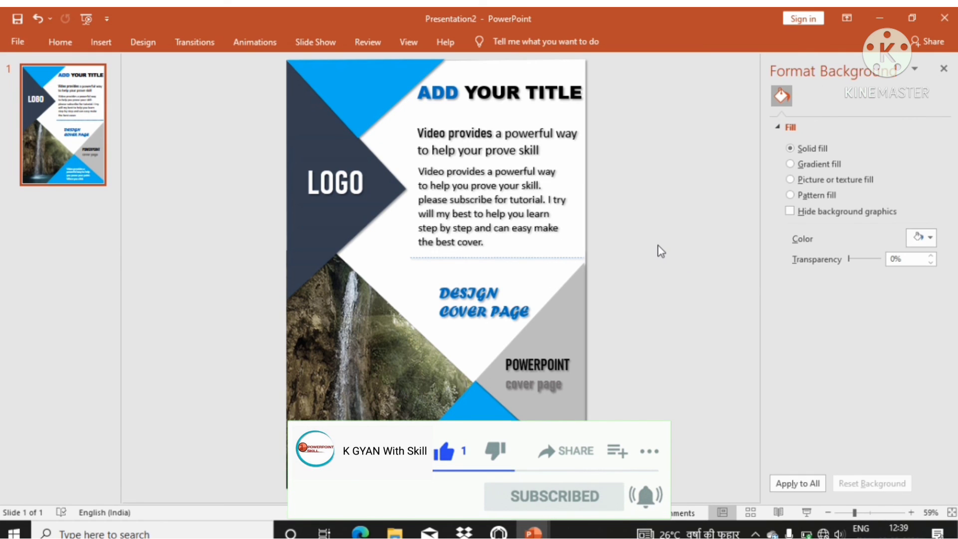